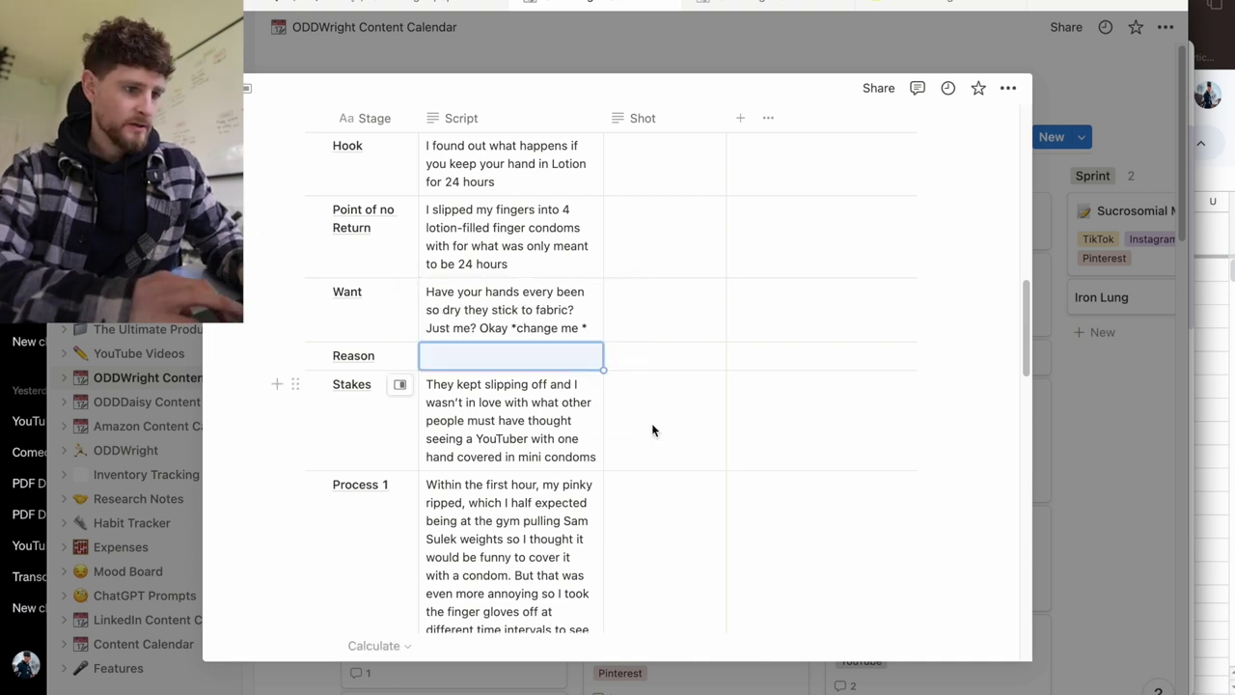
# Switch to Final Cut Pro, duplicate the Pt 4 project as Pt 4.2, and open the copy
pyautogui.press('super+Tab')
pyautogui.press('super+Tab')
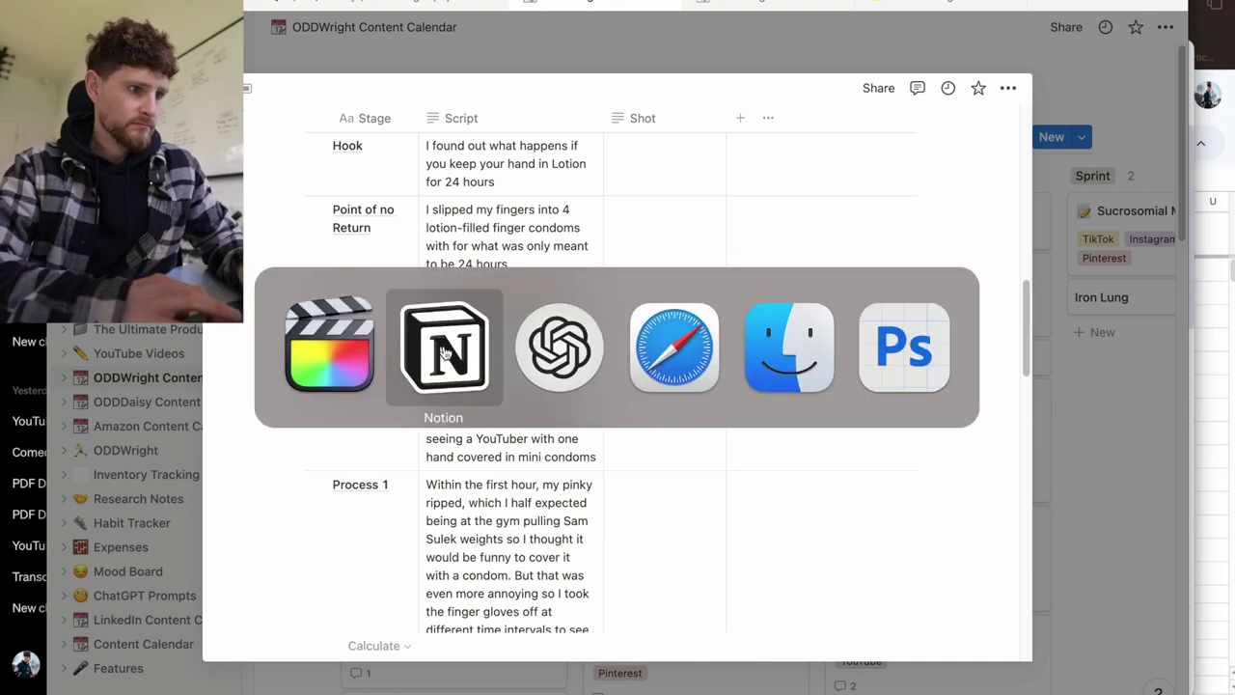
pyautogui.click(352, 355)
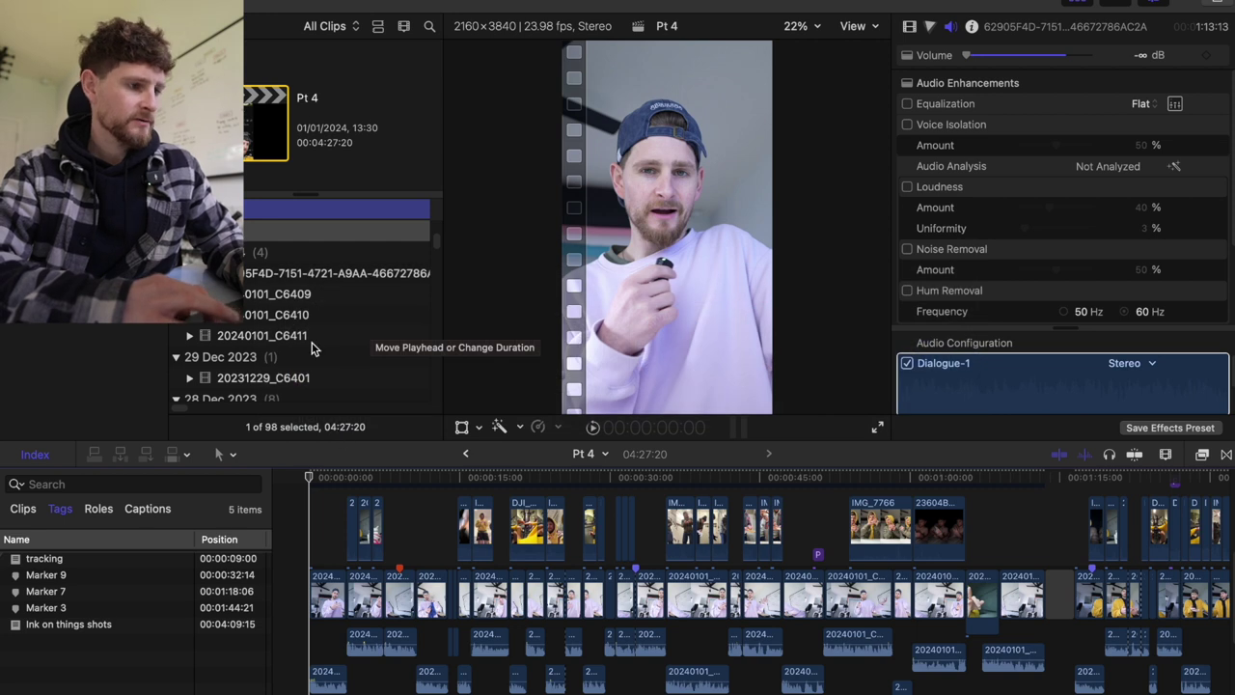
pyautogui.rightClick(277, 241)
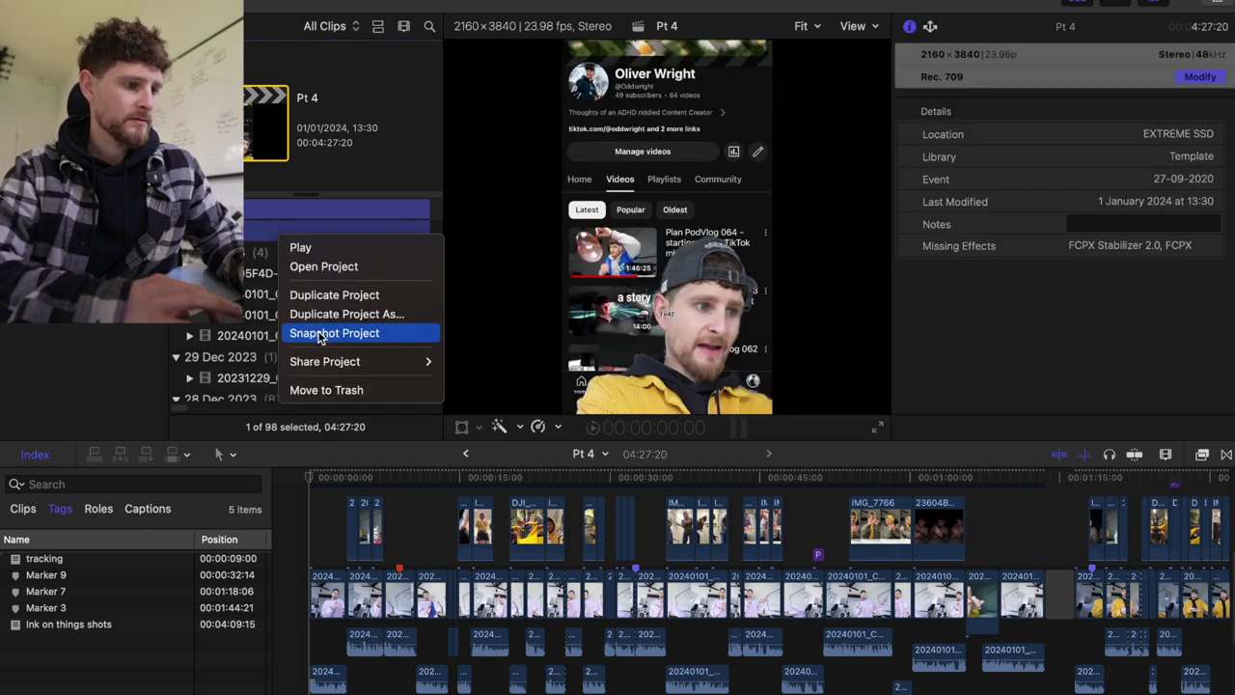
pyautogui.click(319, 331)
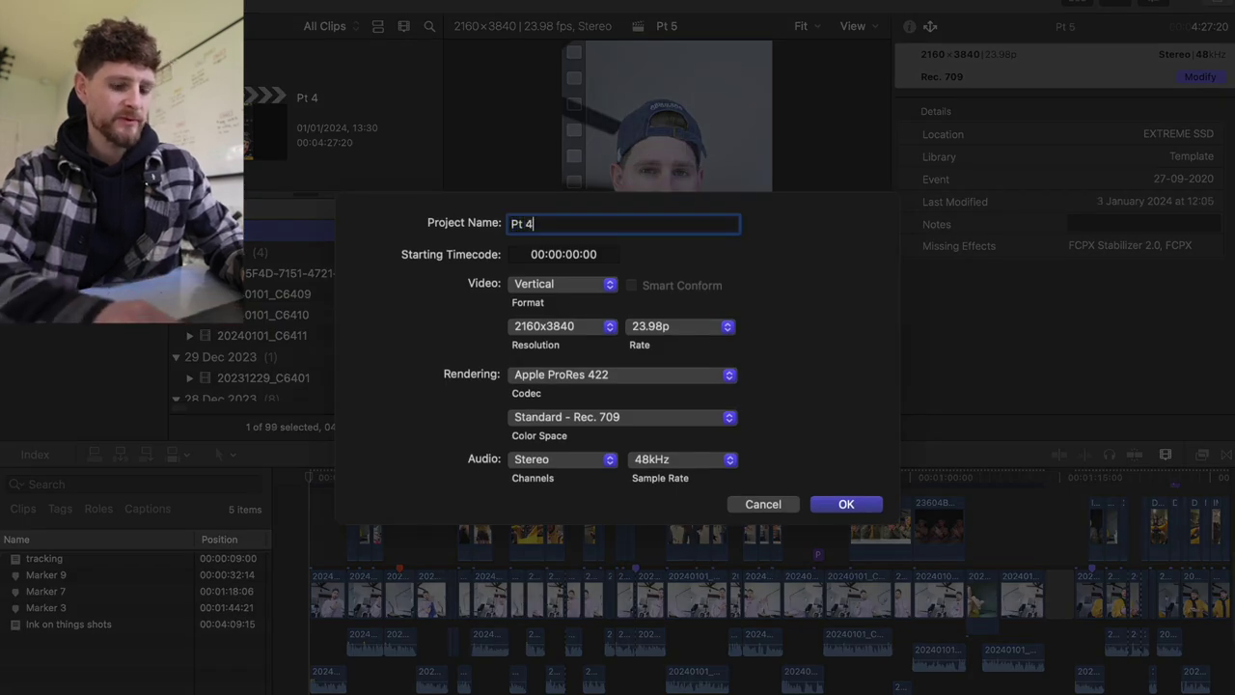
pyautogui.press('Return')
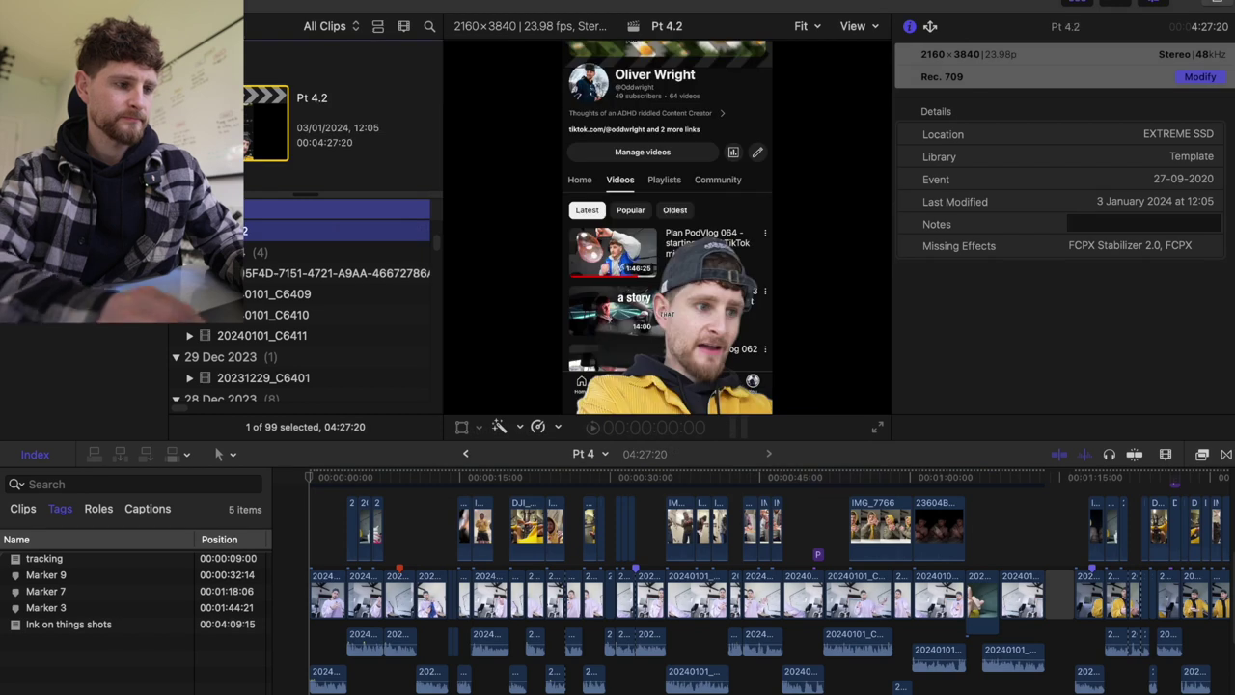
pyautogui.doubleClick(339, 231)
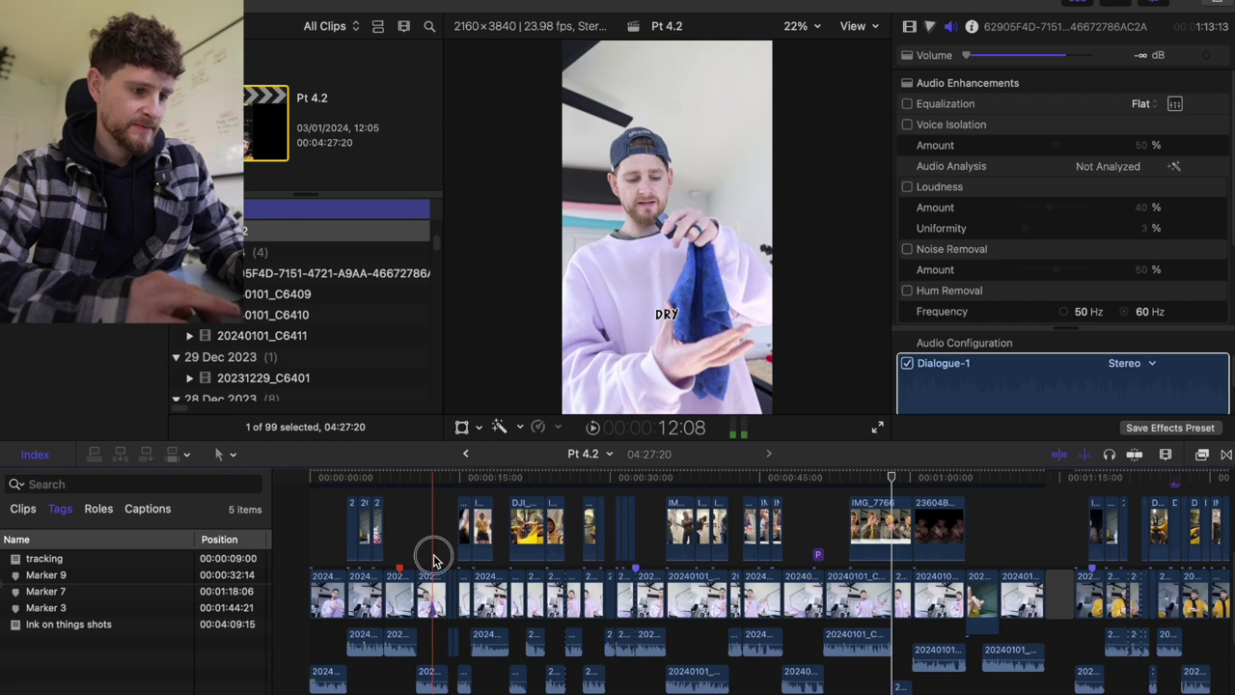
# Disable the three adjacent clips around 12 seconds and delete the 20240101_C6411 clip starting at Marker 9
pyautogui.click(444, 583)
pyautogui.press('v')
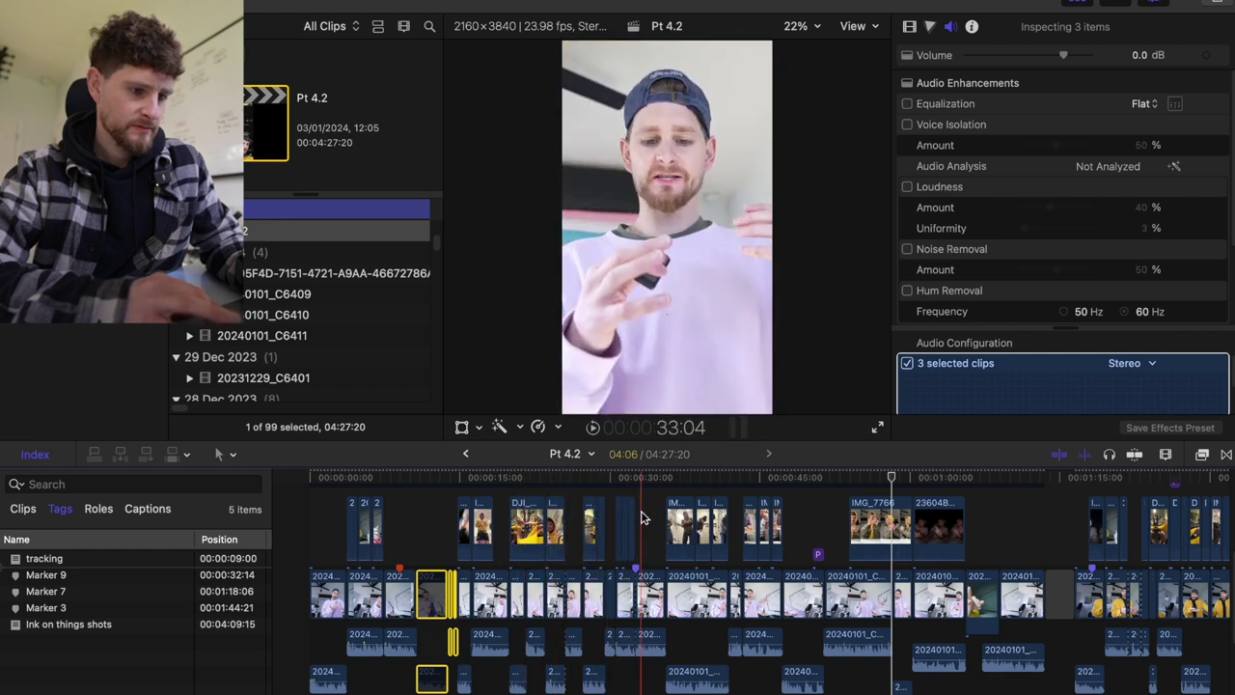
pyautogui.press('super+equal')
pyautogui.press('super+equal')
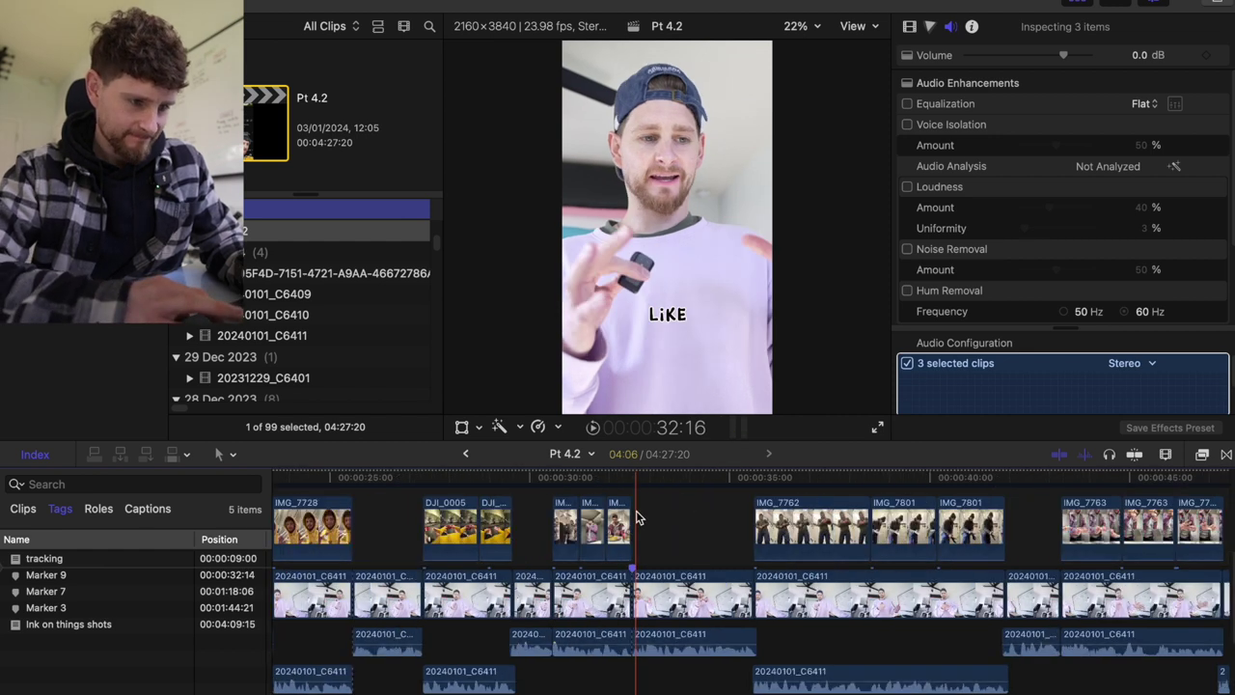
pyautogui.scroll(3, 636, 518)
pyautogui.scroll(-3, 636, 518)
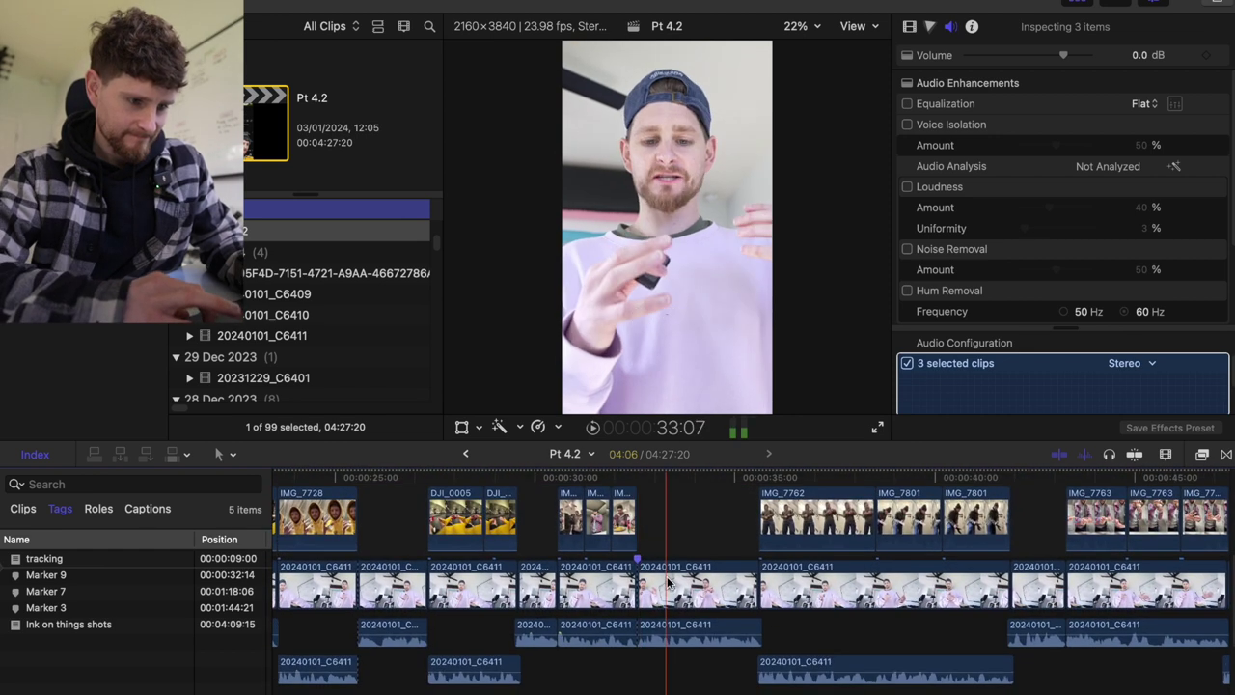
pyautogui.click(667, 583)
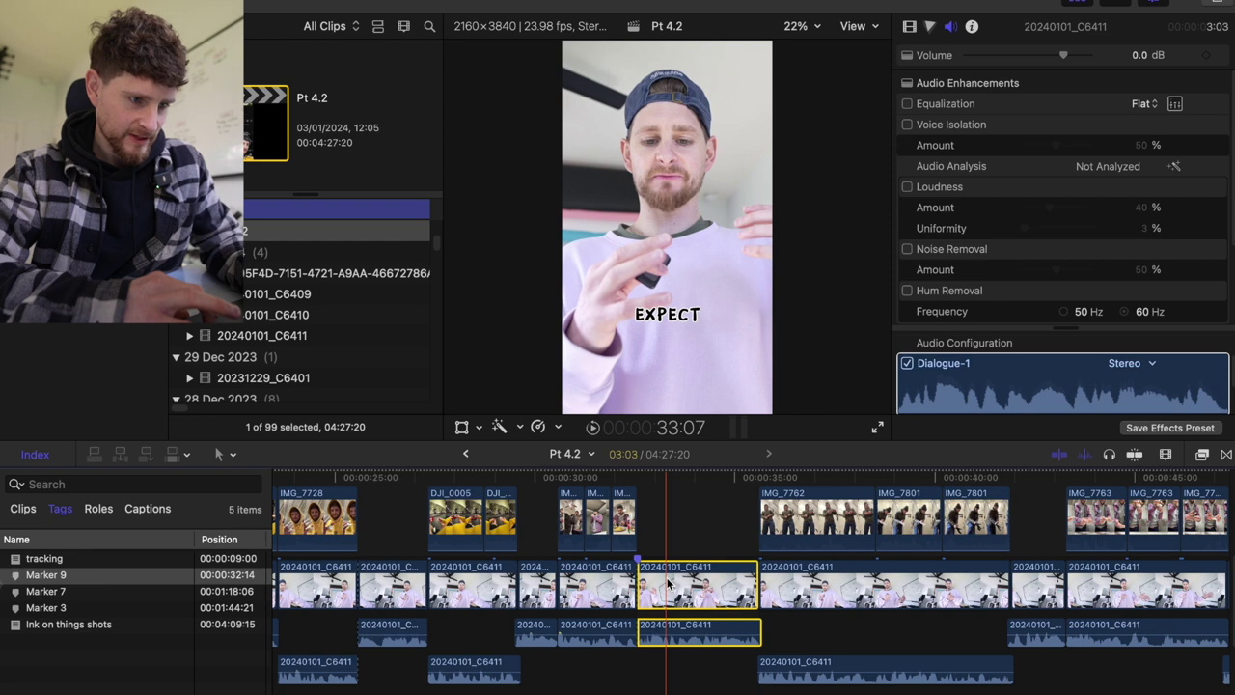
pyautogui.press('Delete')
pyautogui.press('super+minus')
pyautogui.press('super+minus')
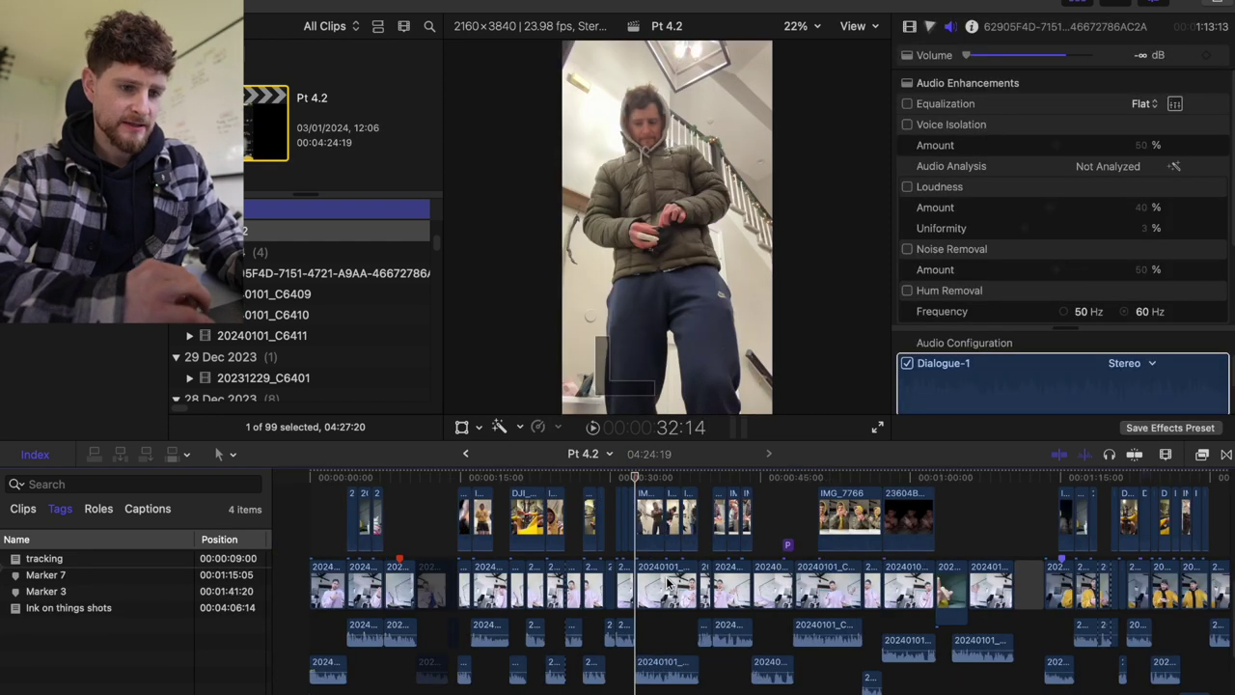
# Split the 20240101_C6411 clip after 20231229_C6401 at about 1:06:08 and delete the part following the cut
pyautogui.hscroll(4, 668, 583)
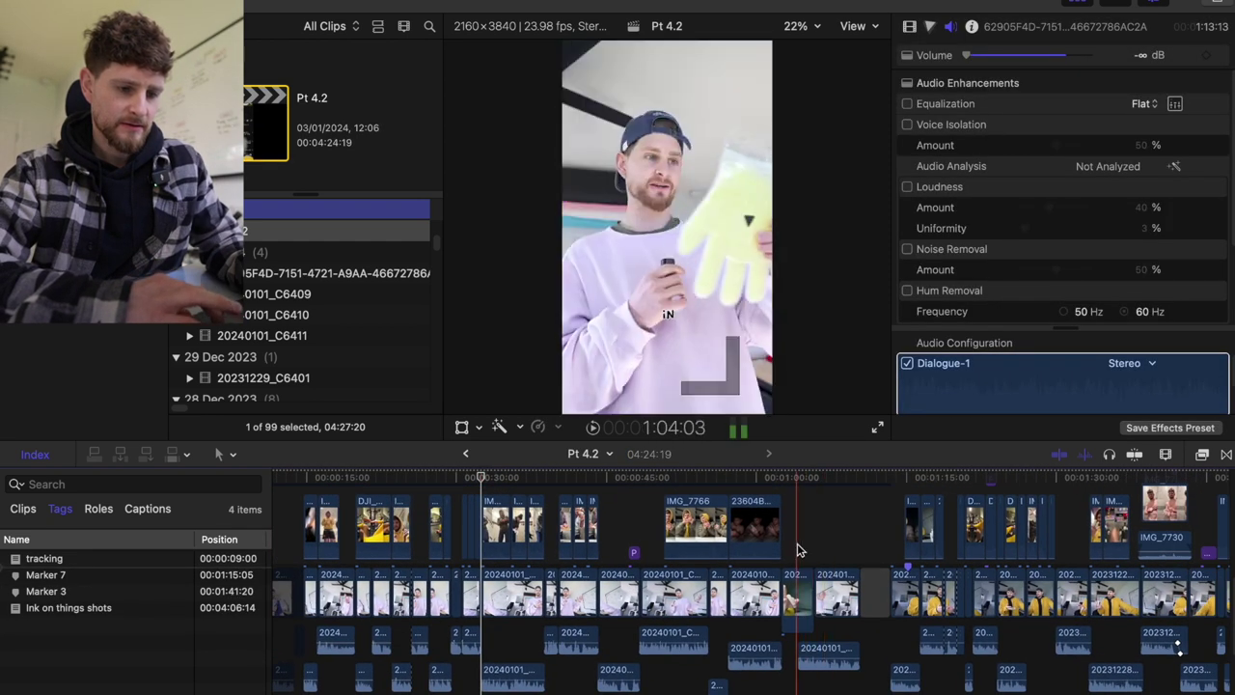
pyautogui.press('space')
pyautogui.hscroll(4, 806, 550)
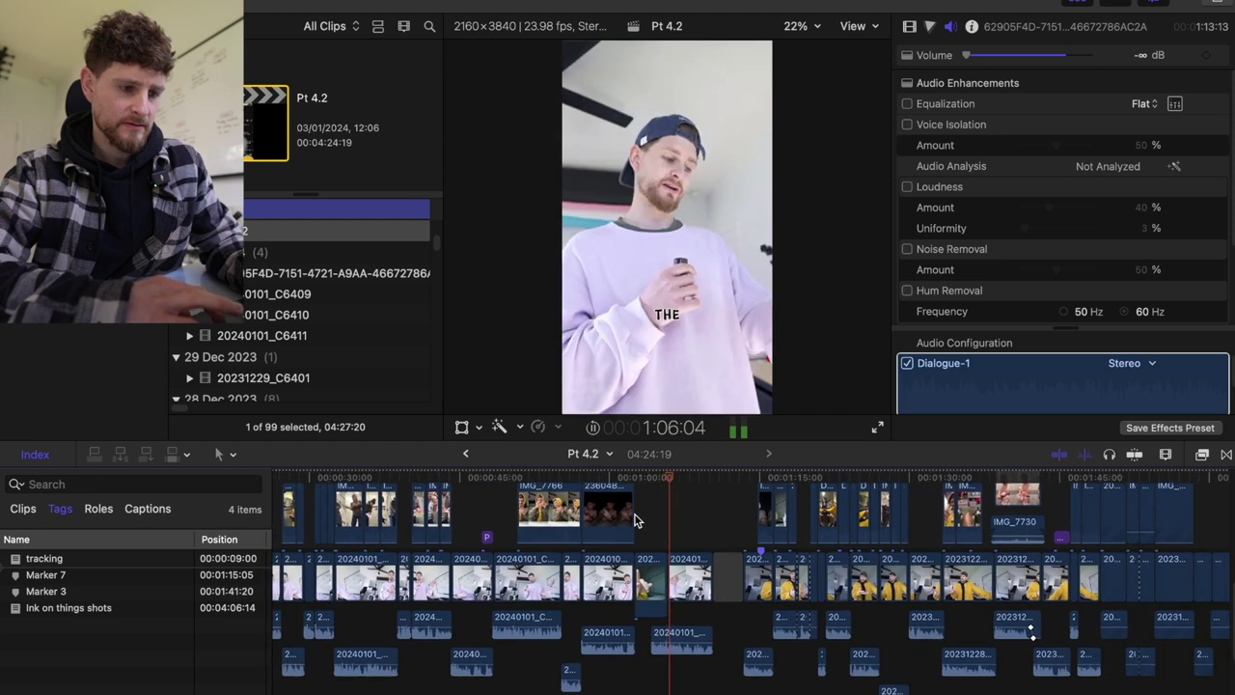
pyautogui.press('super+equal')
pyautogui.press('super+equal')
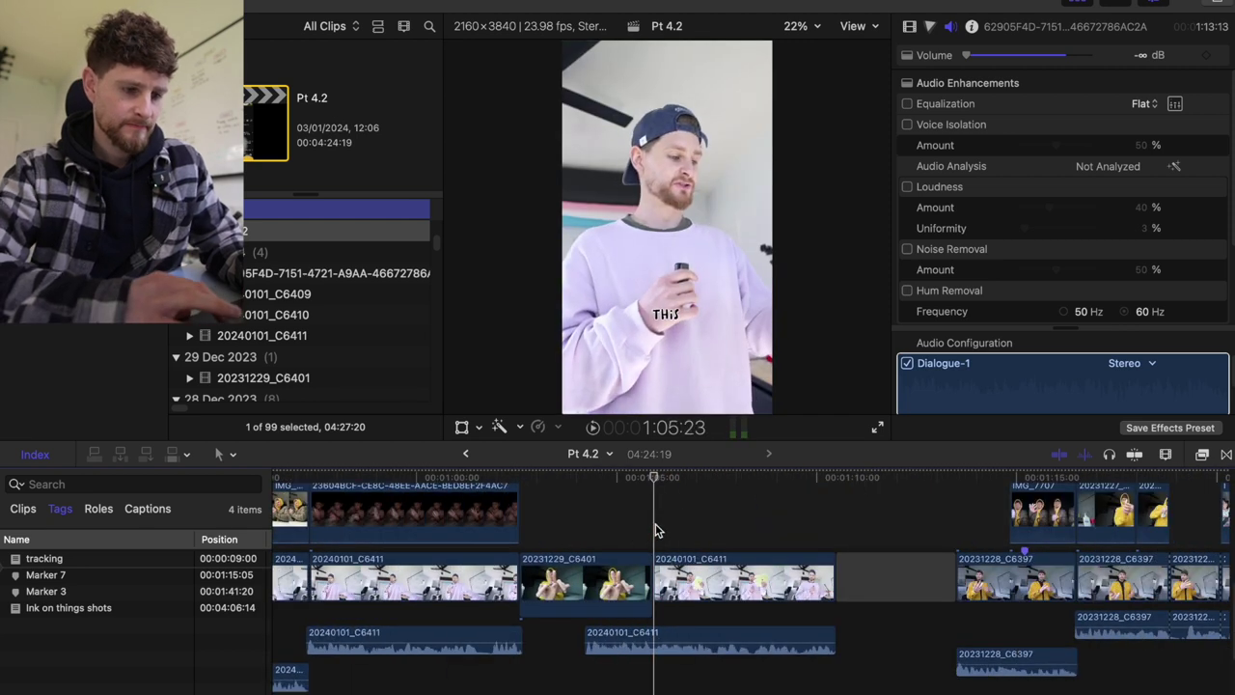
pyautogui.press('space')
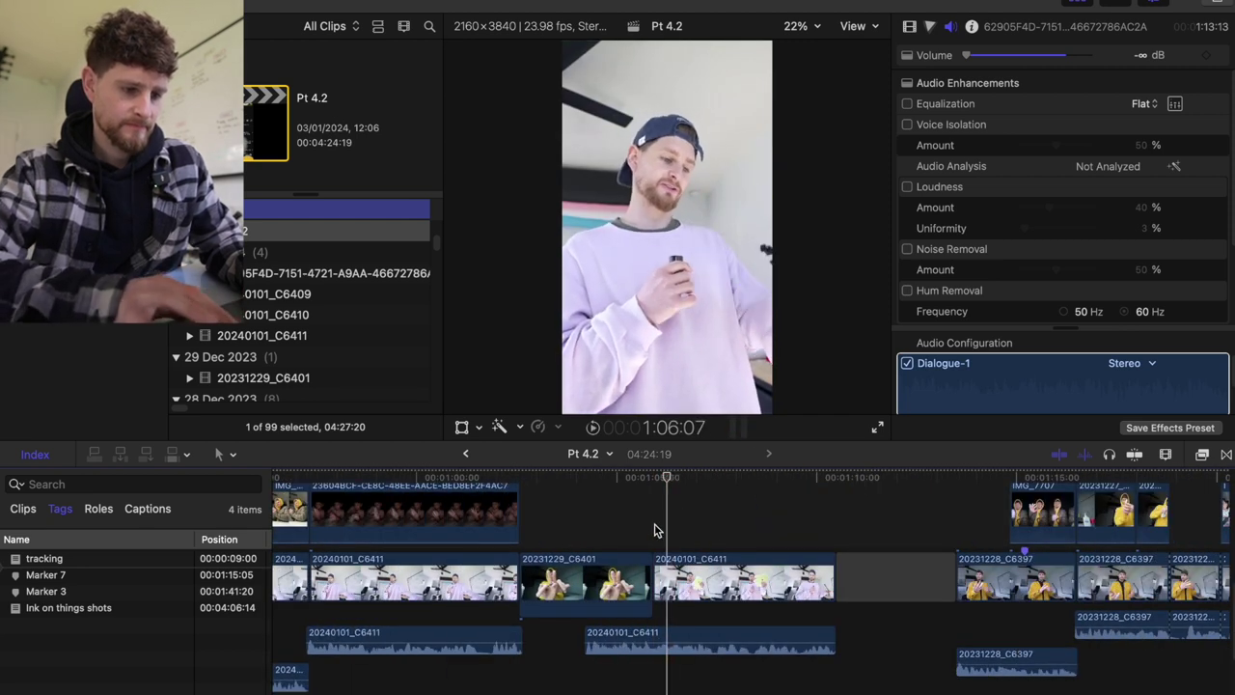
pyautogui.click(722, 577)
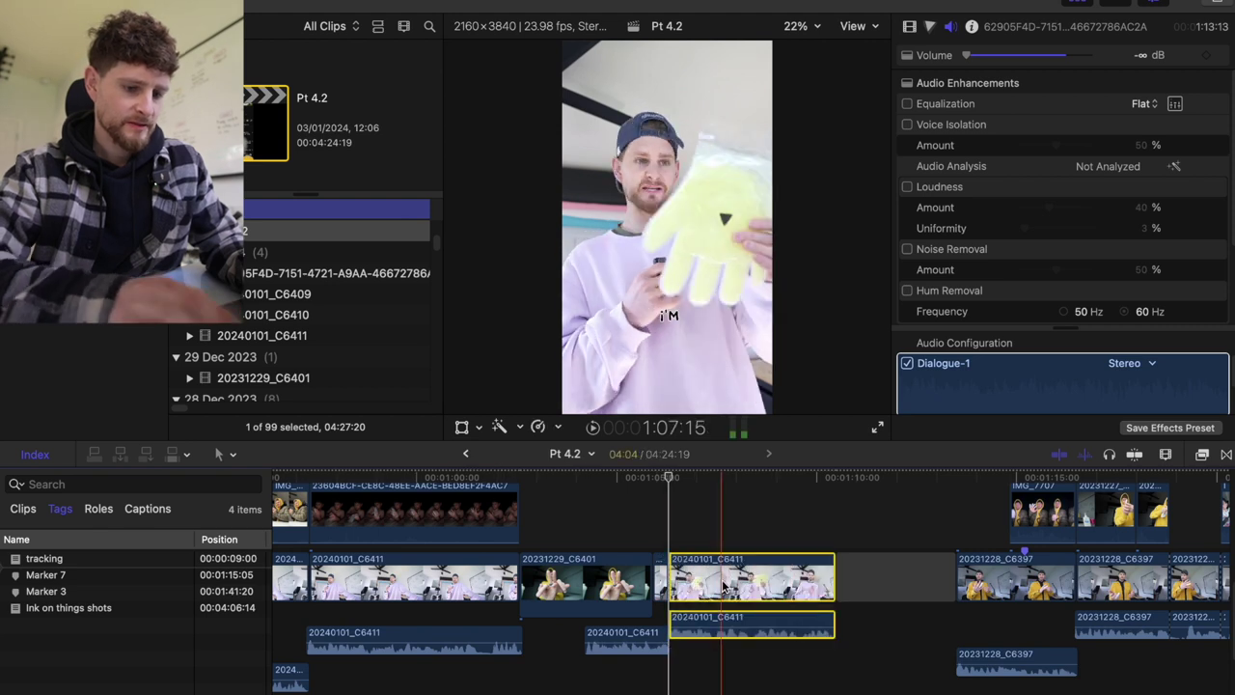
pyautogui.press('Delete')
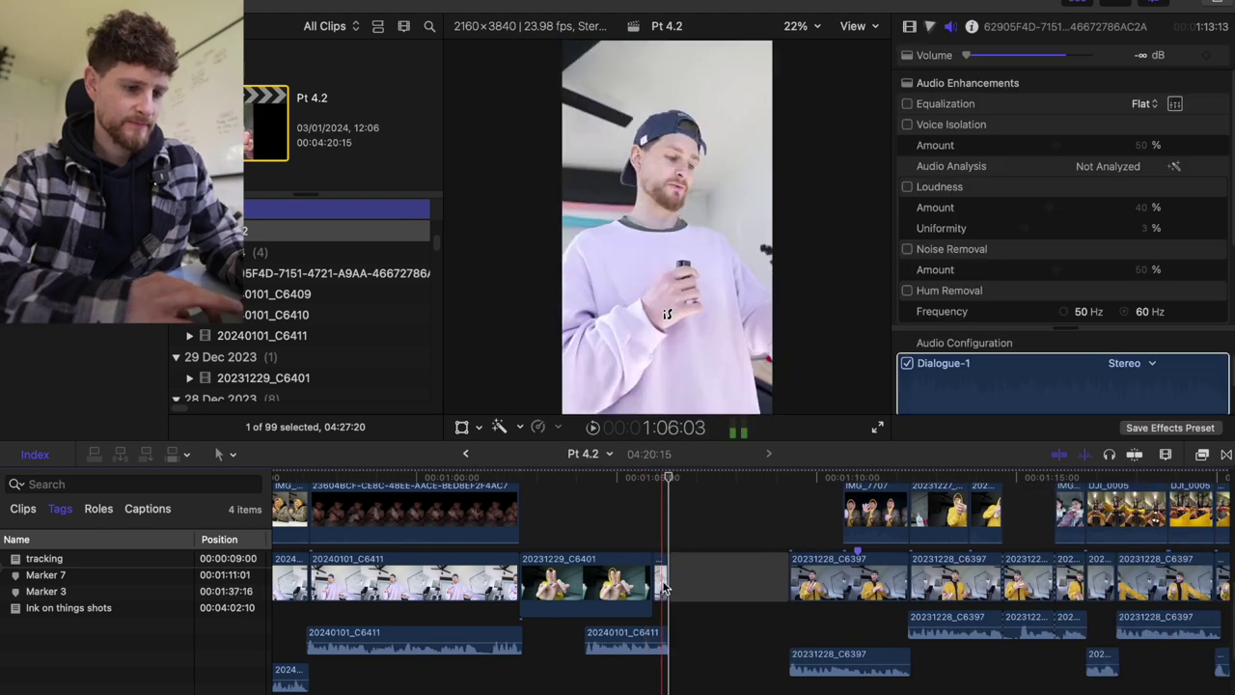
# Detach the audio from the short 20240101_C6411 clip remaining just before the gap
pyautogui.rightClick(662, 584)
pyautogui.click(715, 414)
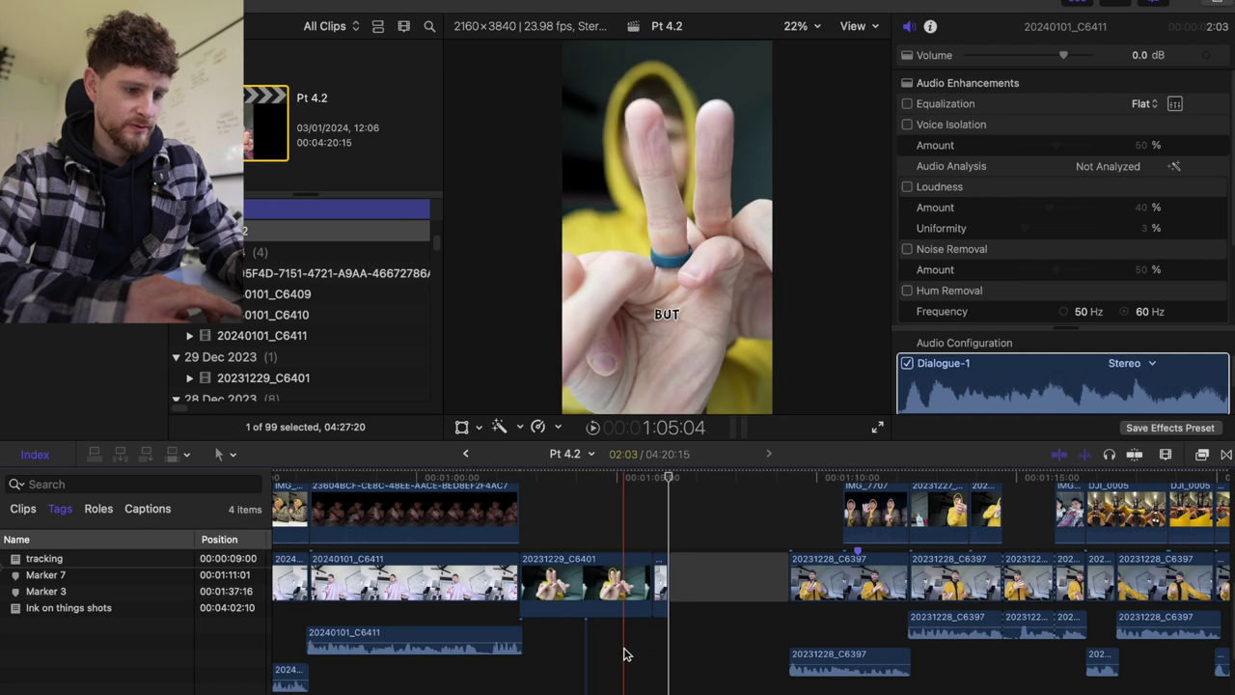
pyautogui.scroll(-5, 624, 654)
pyautogui.scroll(3, 652, 569)
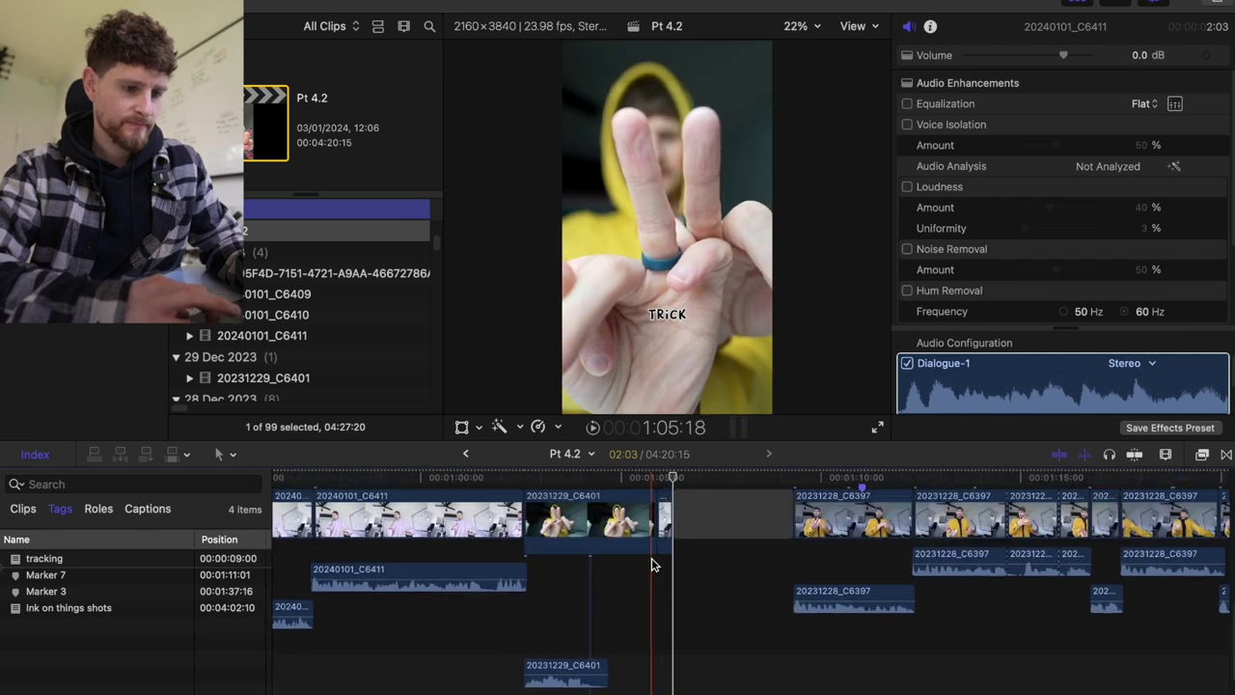
# Try to trim the cut between 20231229_C6401 and the short 20240101_C6411 clip, and play back the section
pyautogui.moveTo(650, 518); pyautogui.dragTo(673, 518)
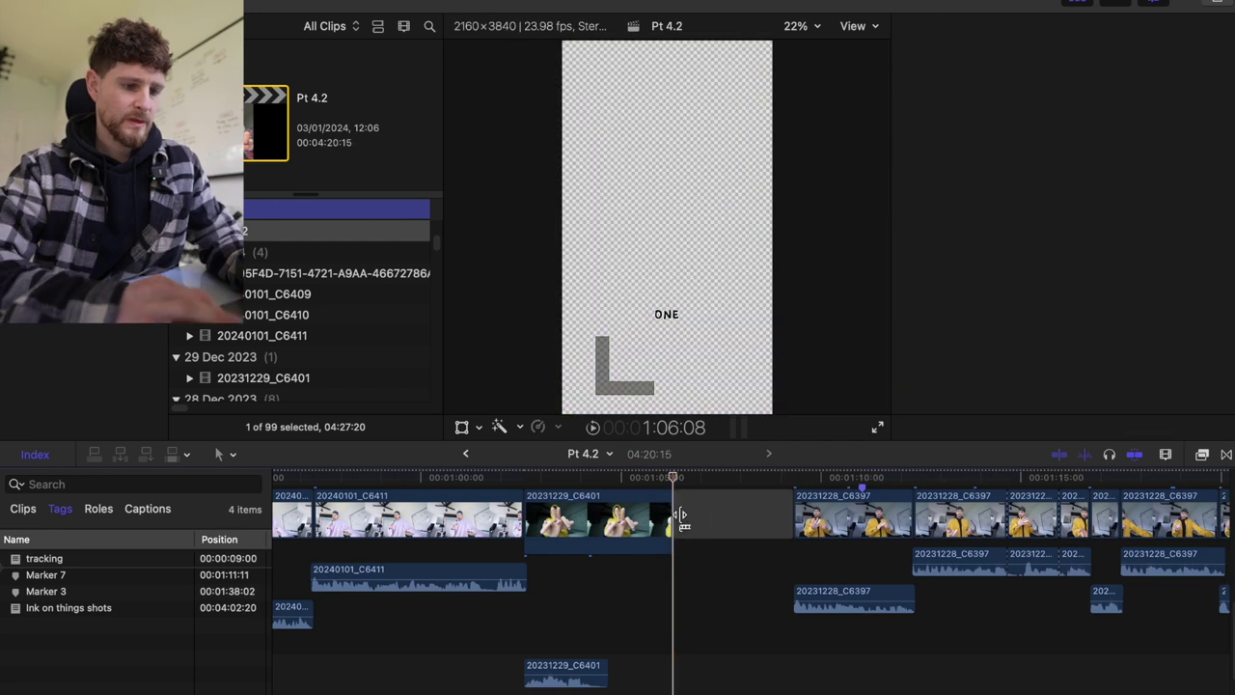
pyautogui.press('space')
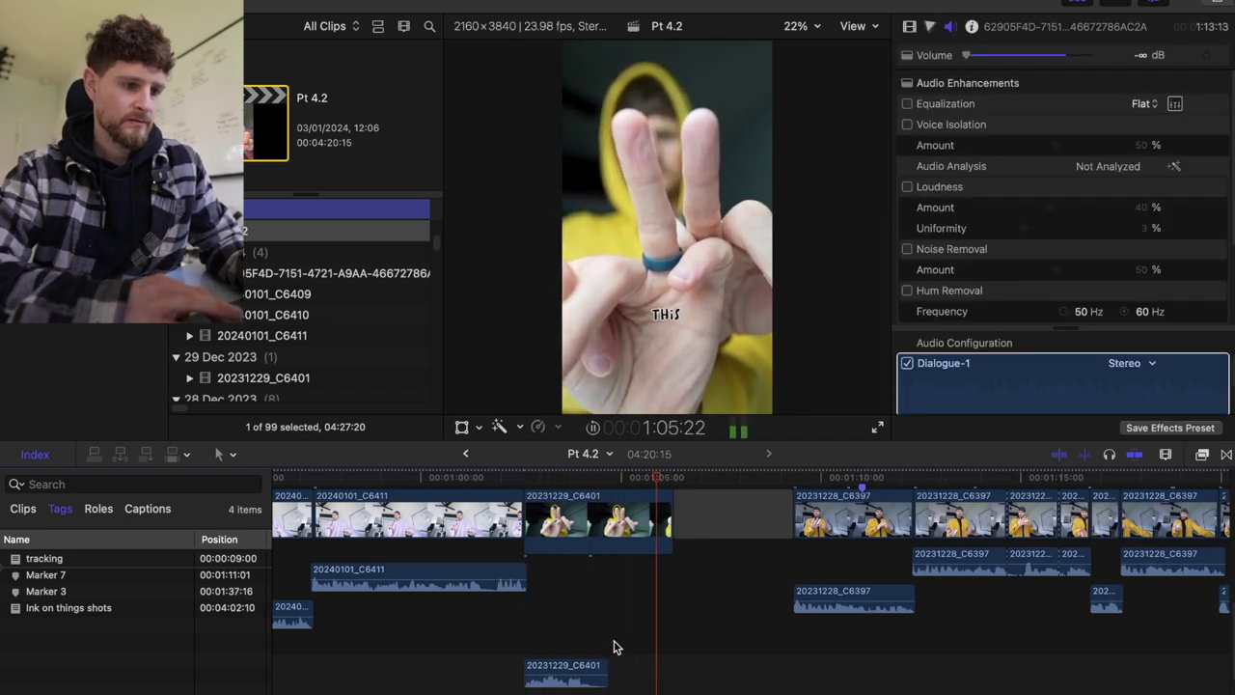
pyautogui.scroll(2, 613, 647)
pyautogui.scroll(6, 614, 646)
pyautogui.press('space')
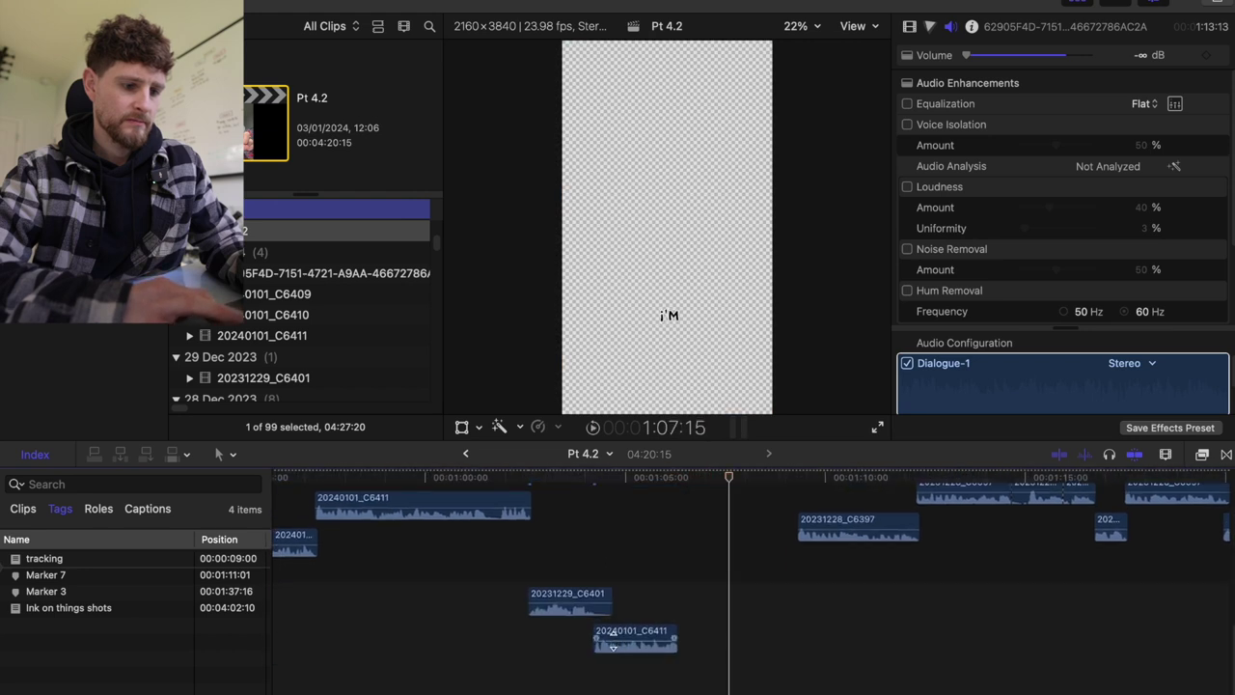
pyautogui.scroll(-8, 614, 647)
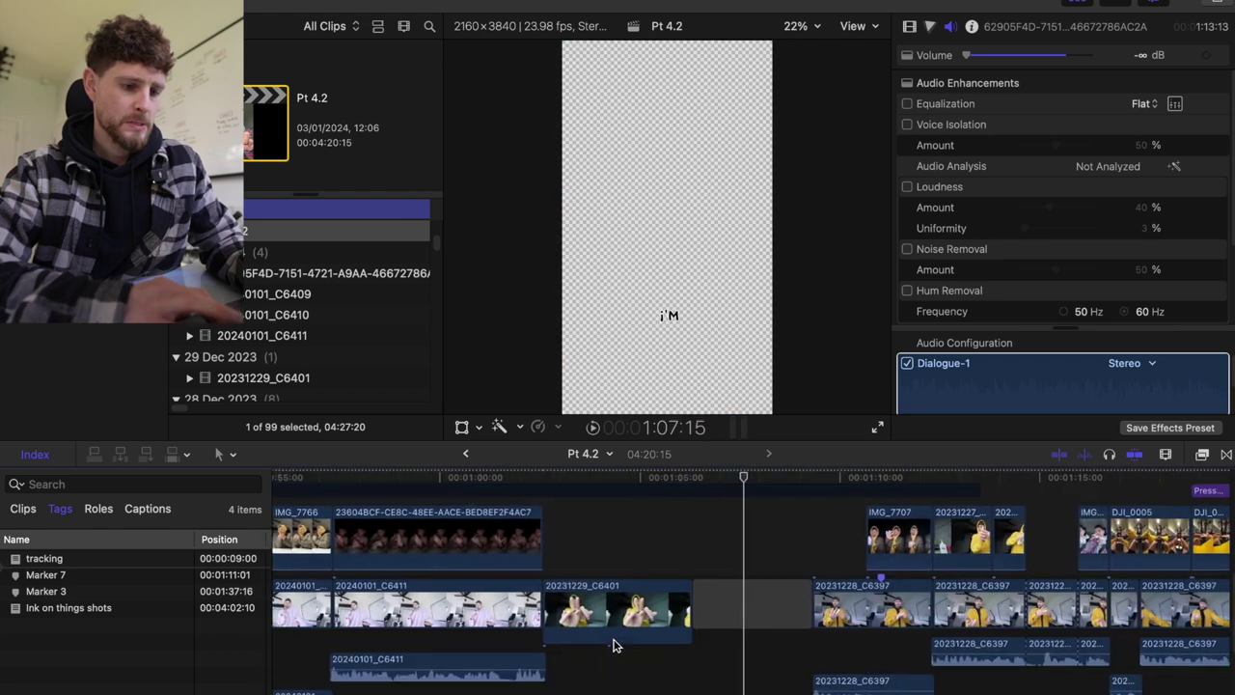
pyautogui.click(664, 610)
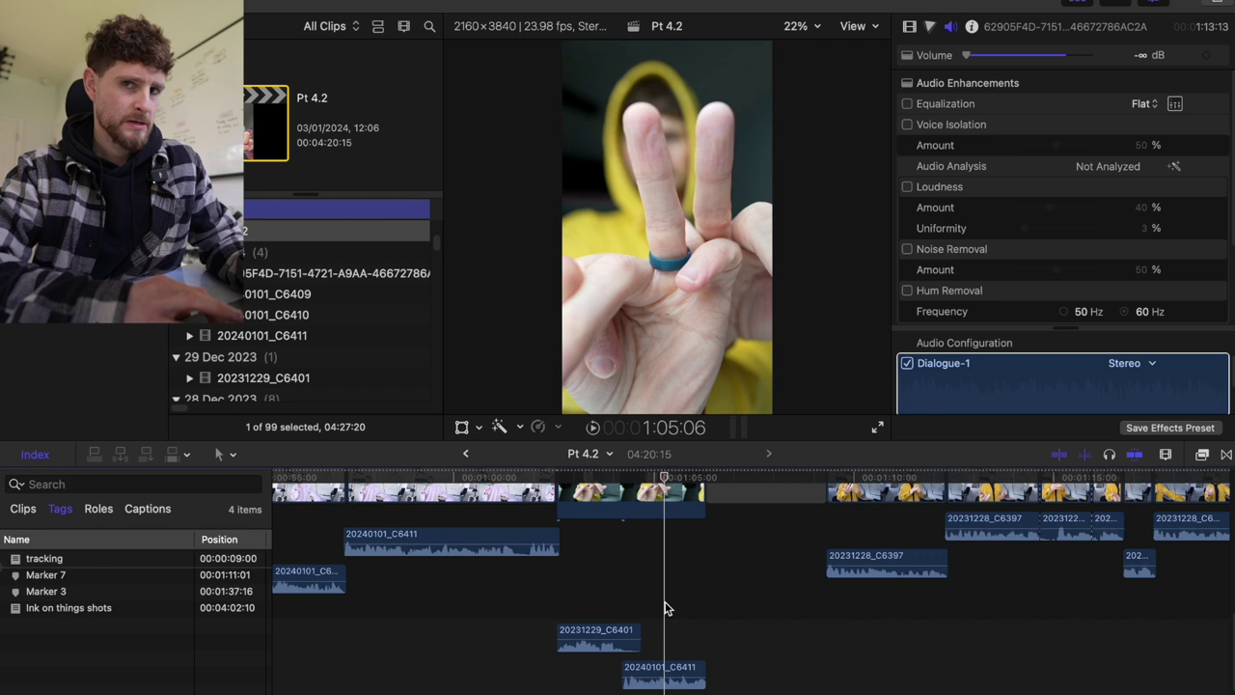
pyautogui.press('super+v')
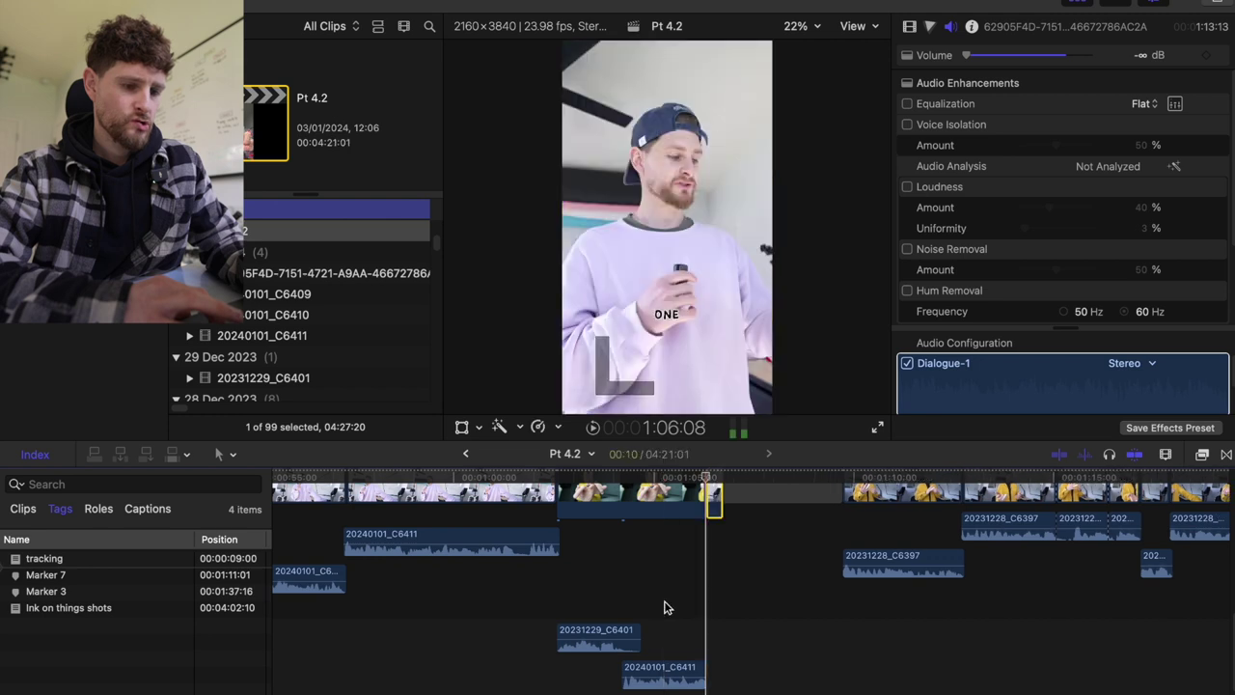
pyautogui.press('super+z')
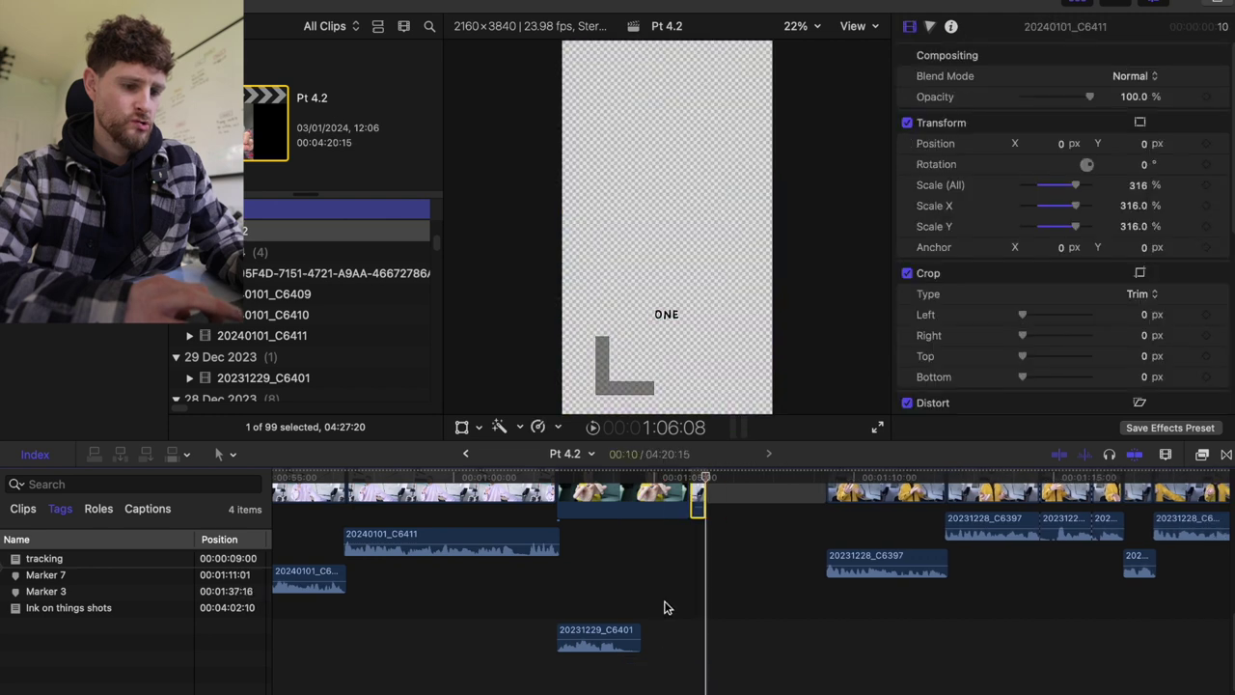
pyautogui.press('super+z')
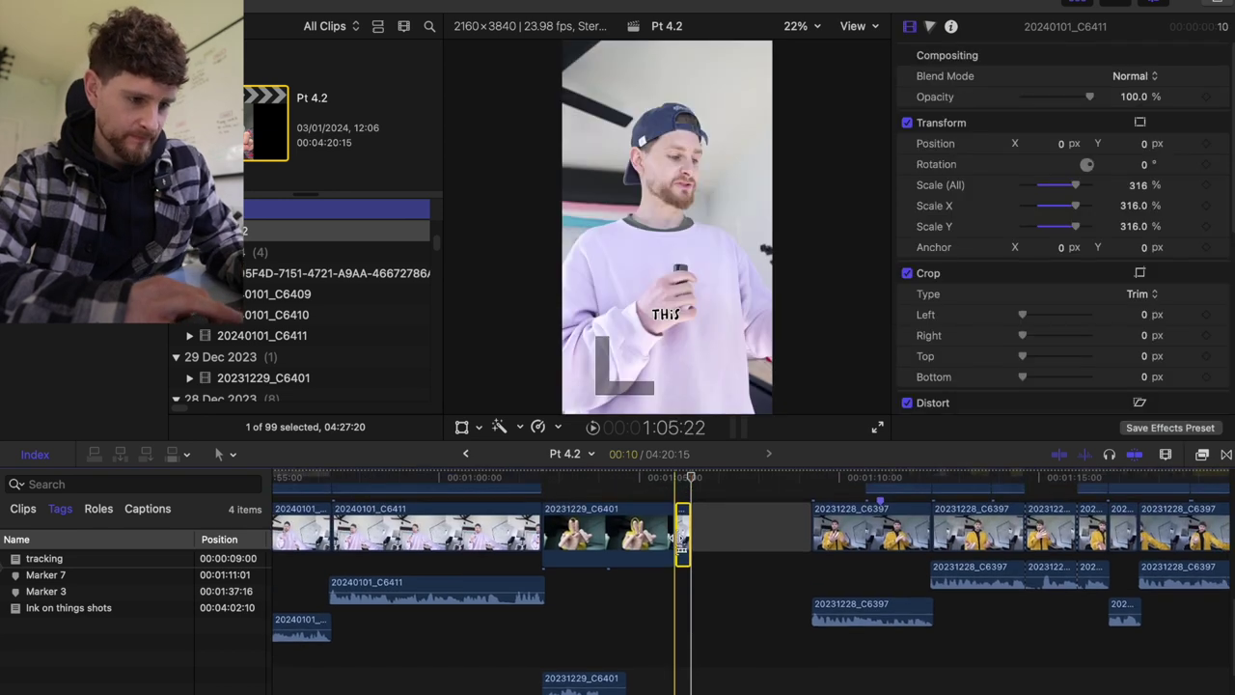
# Hide the timeline index and lengthen the short 20240101_C6411 clip after 20231229_C6401 to about 1.2 seconds
pyautogui.click(673, 536)
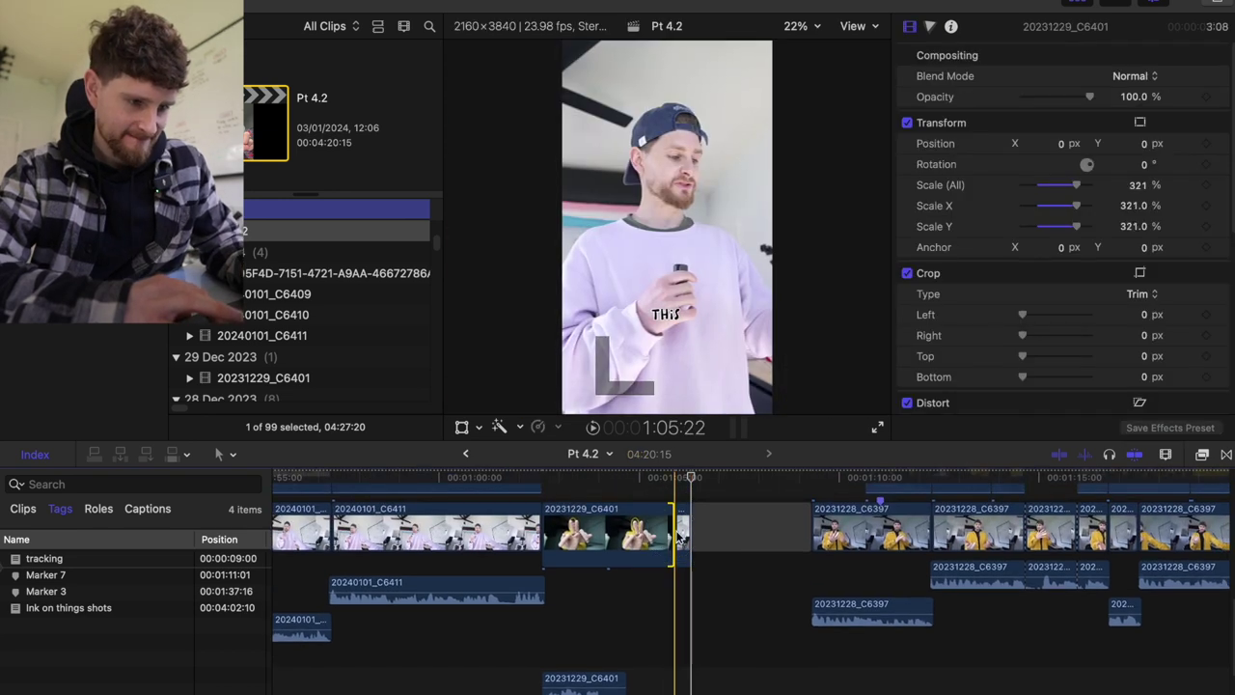
pyautogui.click(606, 652)
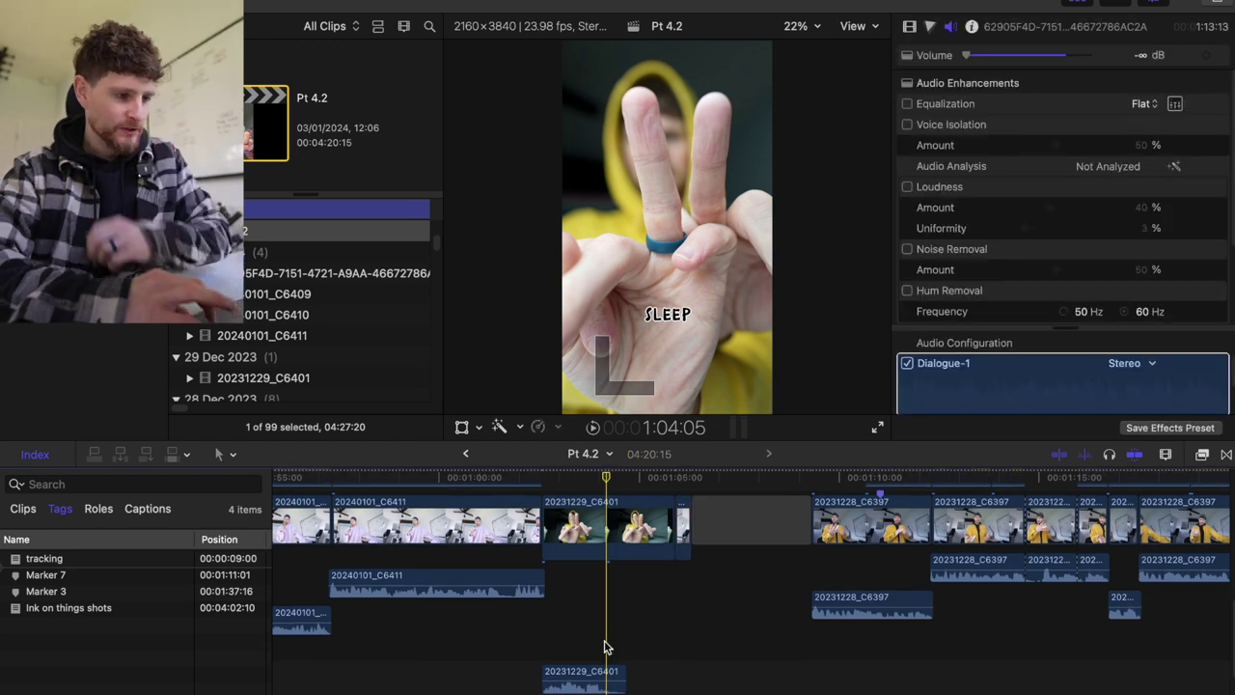
pyautogui.click(31, 452)
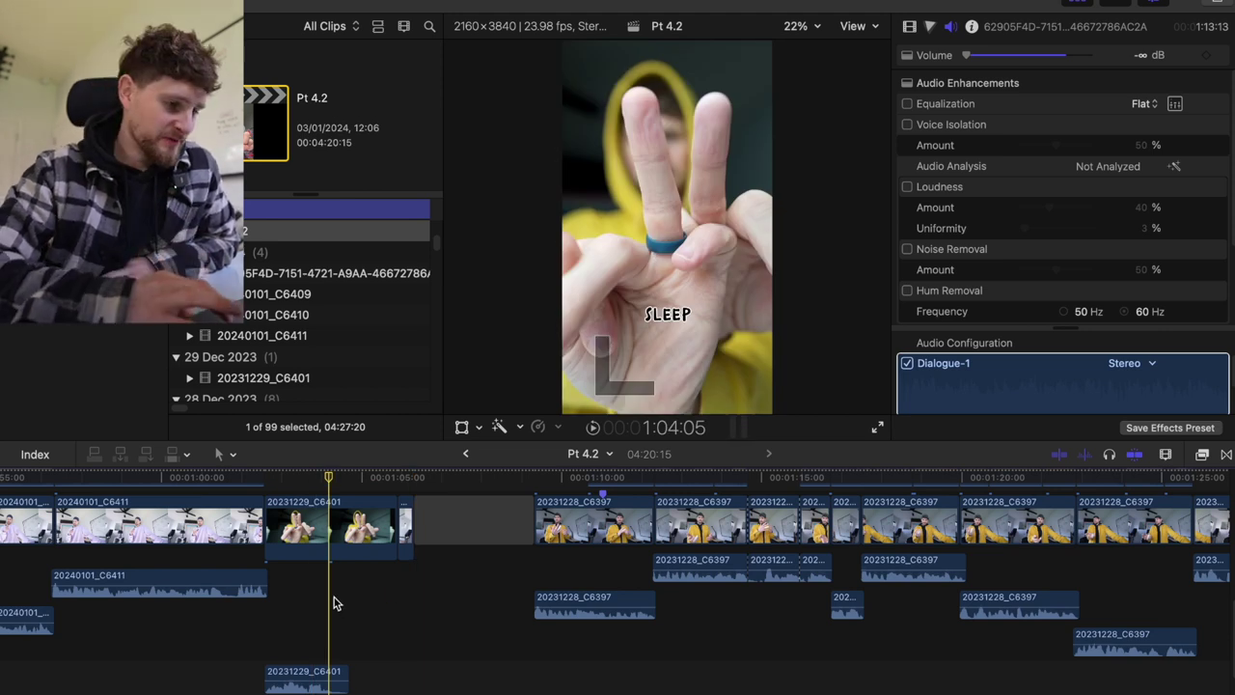
pyautogui.scroll(2, 334, 597)
pyautogui.click(324, 541)
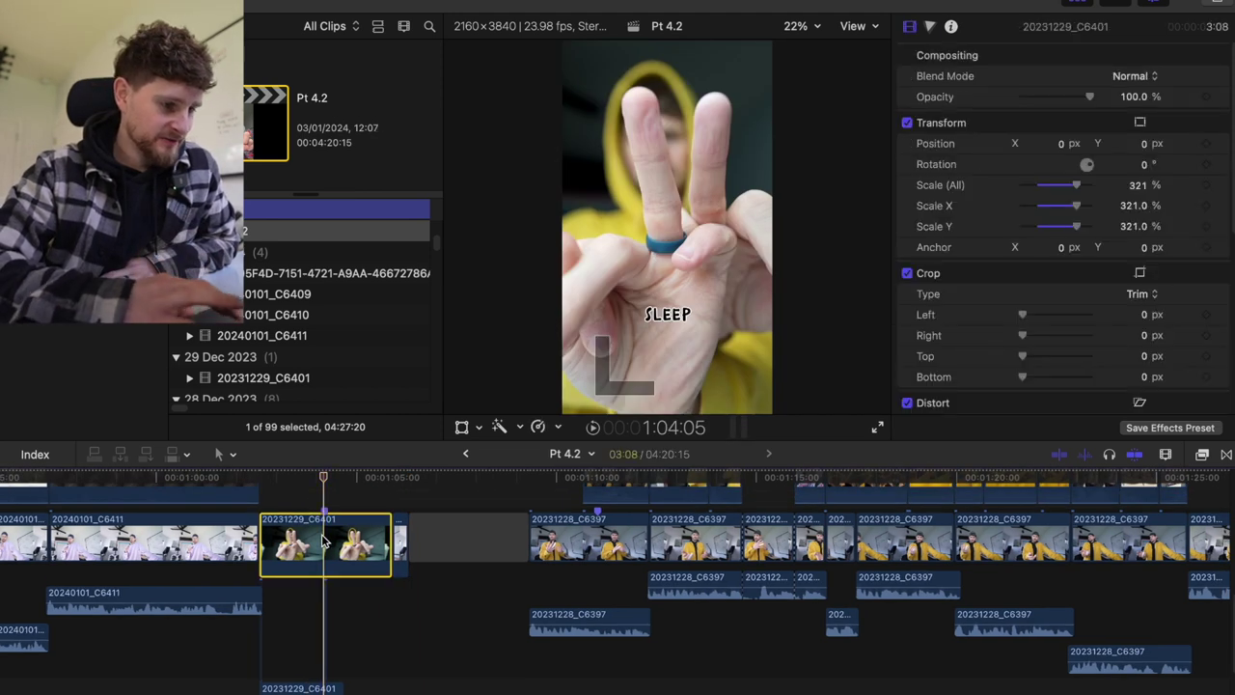
pyautogui.moveTo(393, 547); pyautogui.dragTo(255, 543)
# Play back the cut from 20231229_C6401 to 20240101_C6411 to check its picture and detached audio
pyautogui.press('super+equal')
pyautogui.scroll(-3, 262, 544)
pyautogui.press('space')
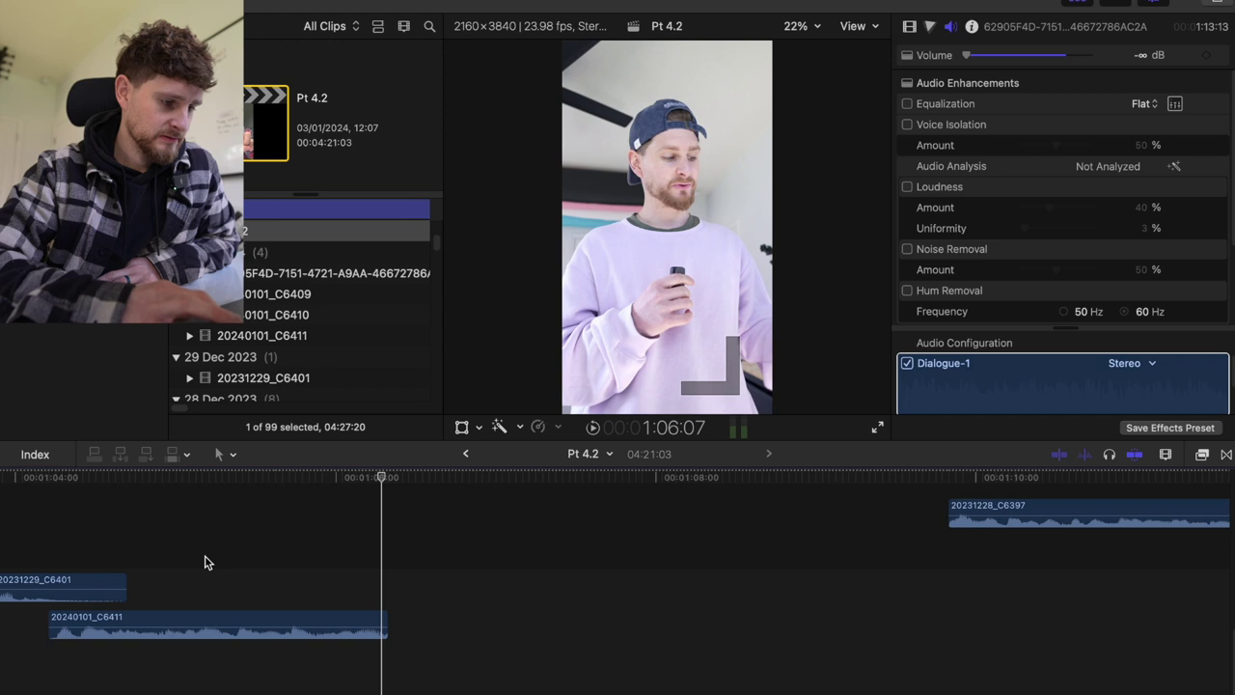
pyautogui.scroll(3, 206, 562)
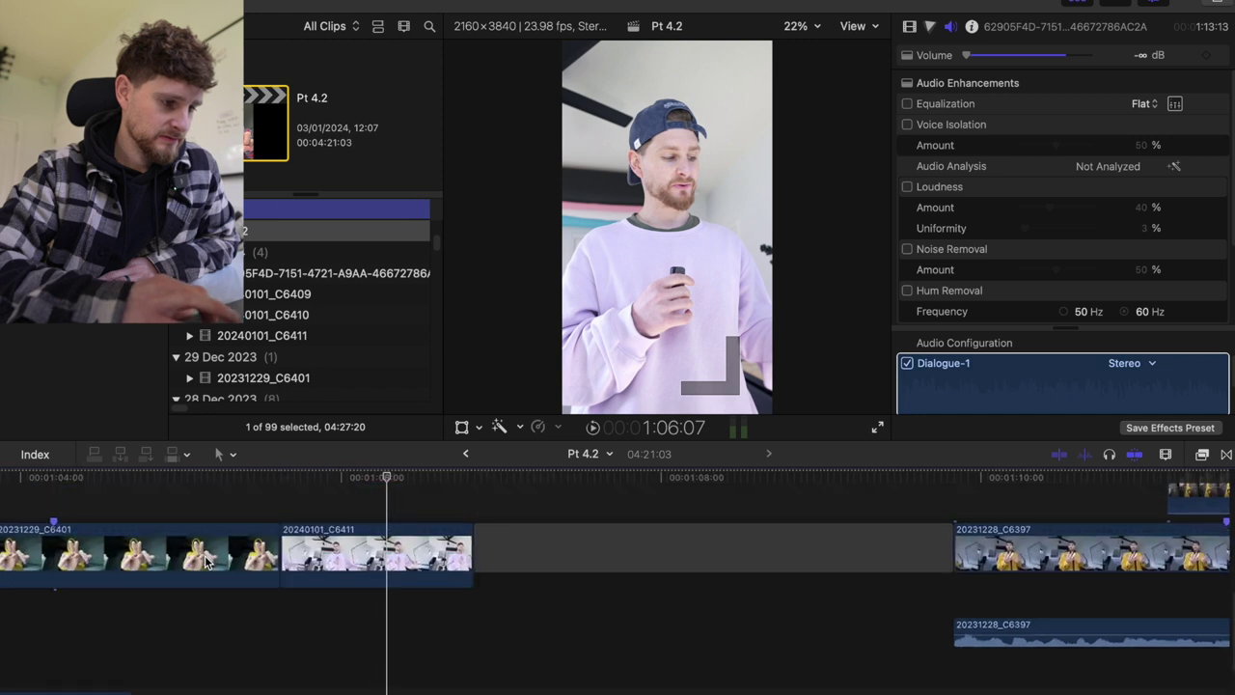
pyautogui.press('space')
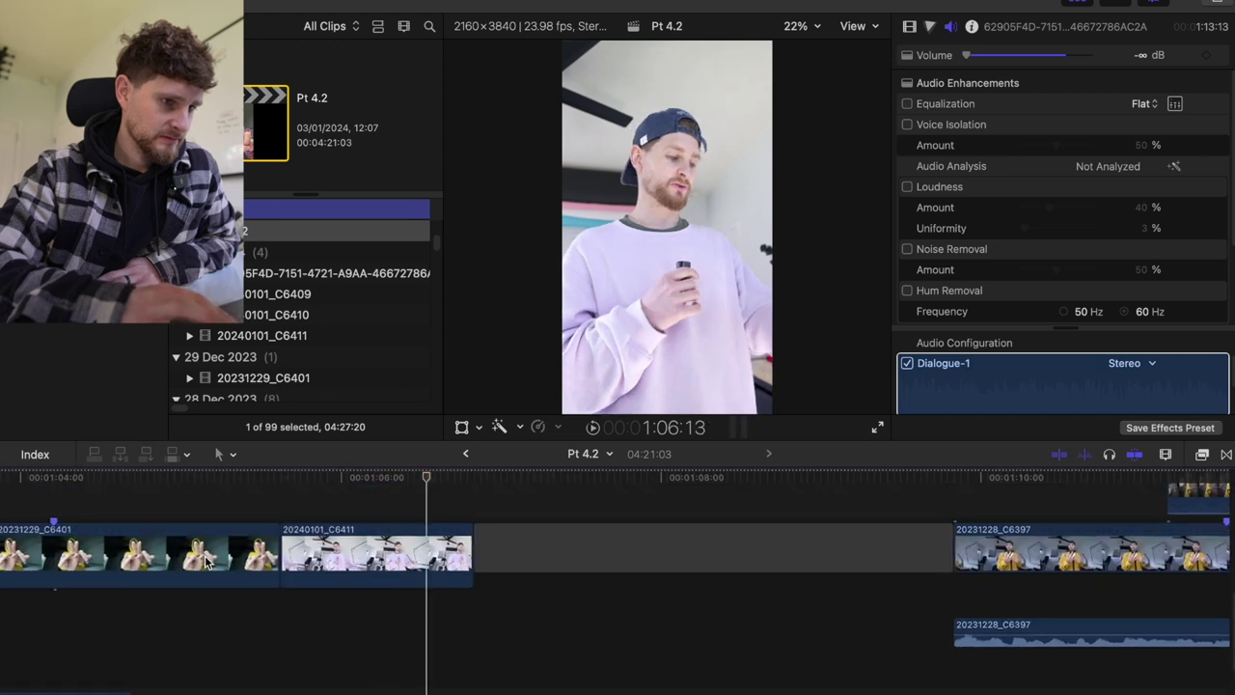
pyautogui.click(282, 494)
pyautogui.press('space')
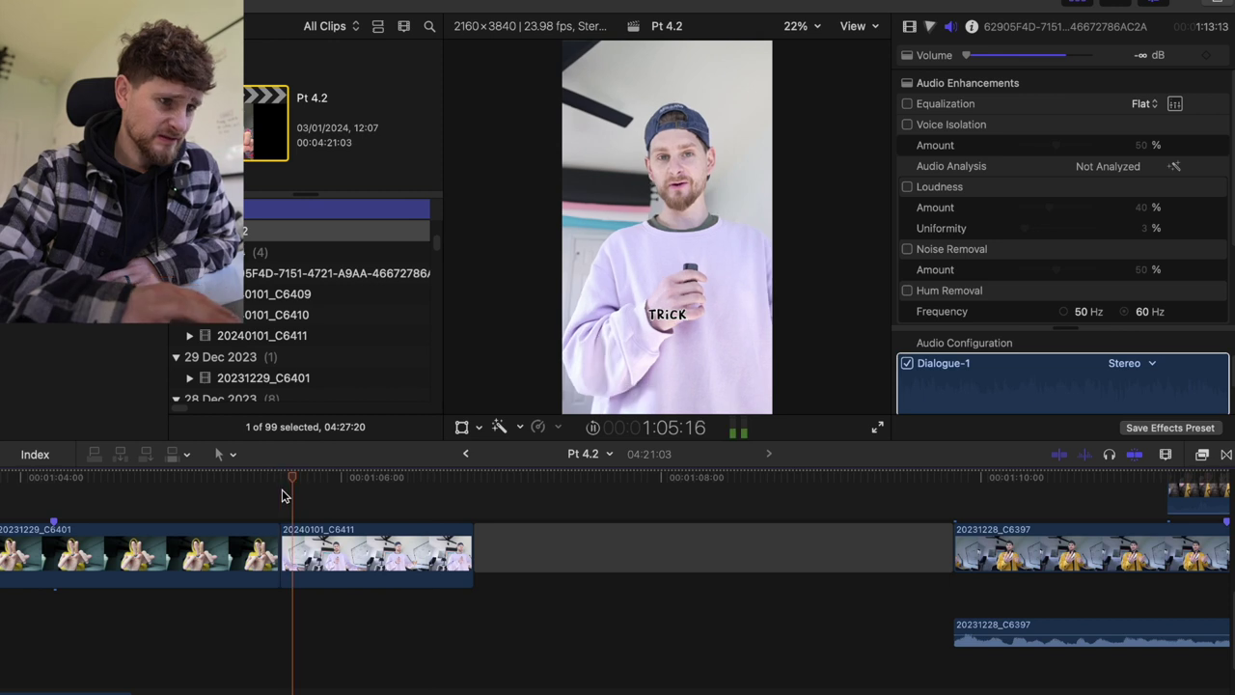
# Undo the lengthening and audio detachment of the short 20240101_C6411 clip that follows 20231229_C6401
pyautogui.press('space')
pyautogui.scroll(-3, 282, 496)
pyautogui.scroll(3, 282, 496)
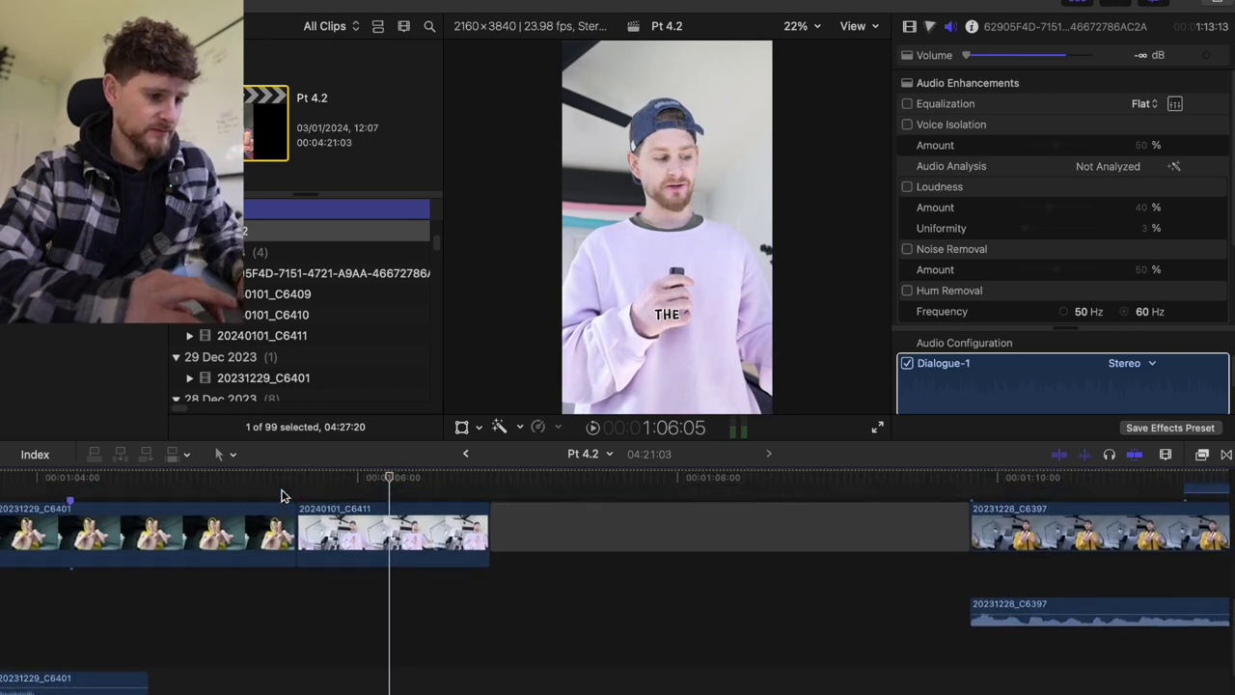
pyautogui.press('Delete')
pyautogui.press('super+z')
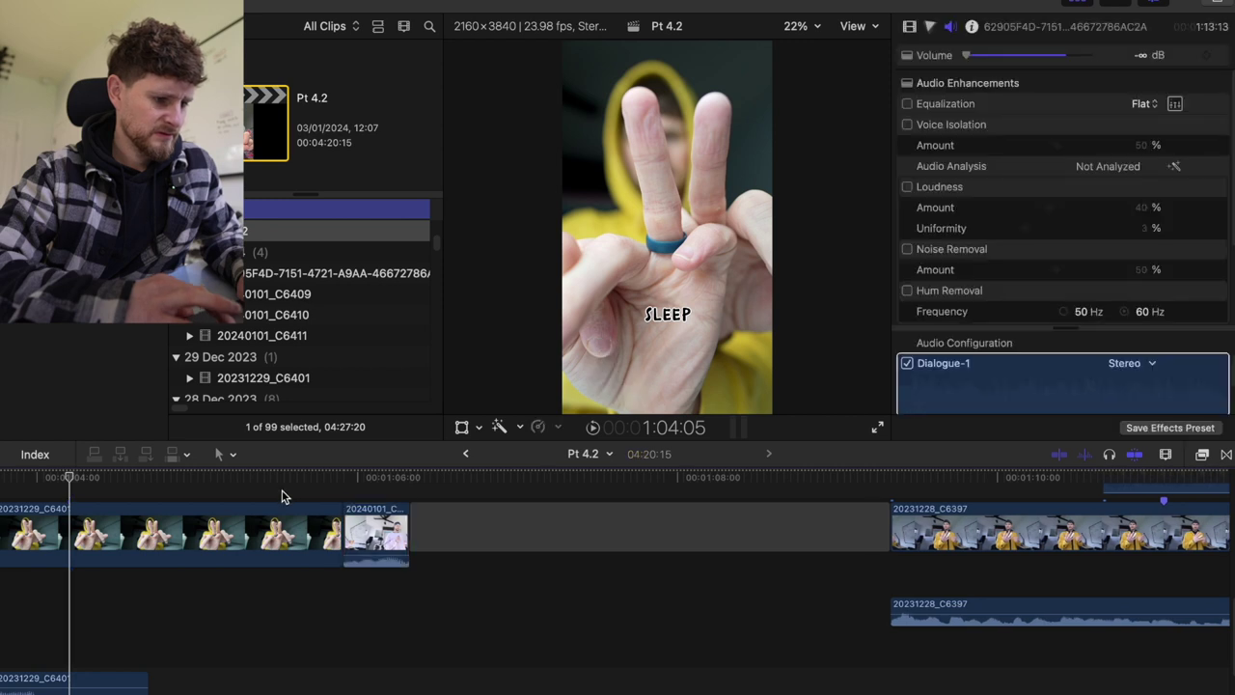
pyautogui.press('super+z')
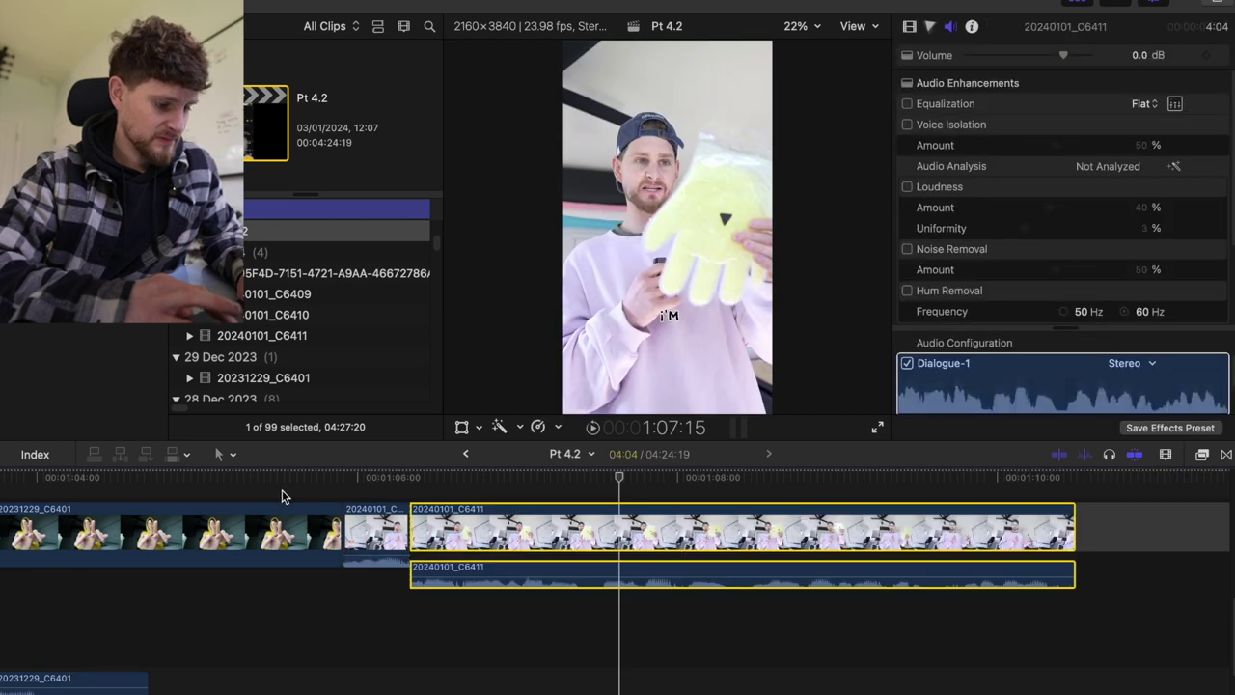
pyautogui.press('super+shift+z')
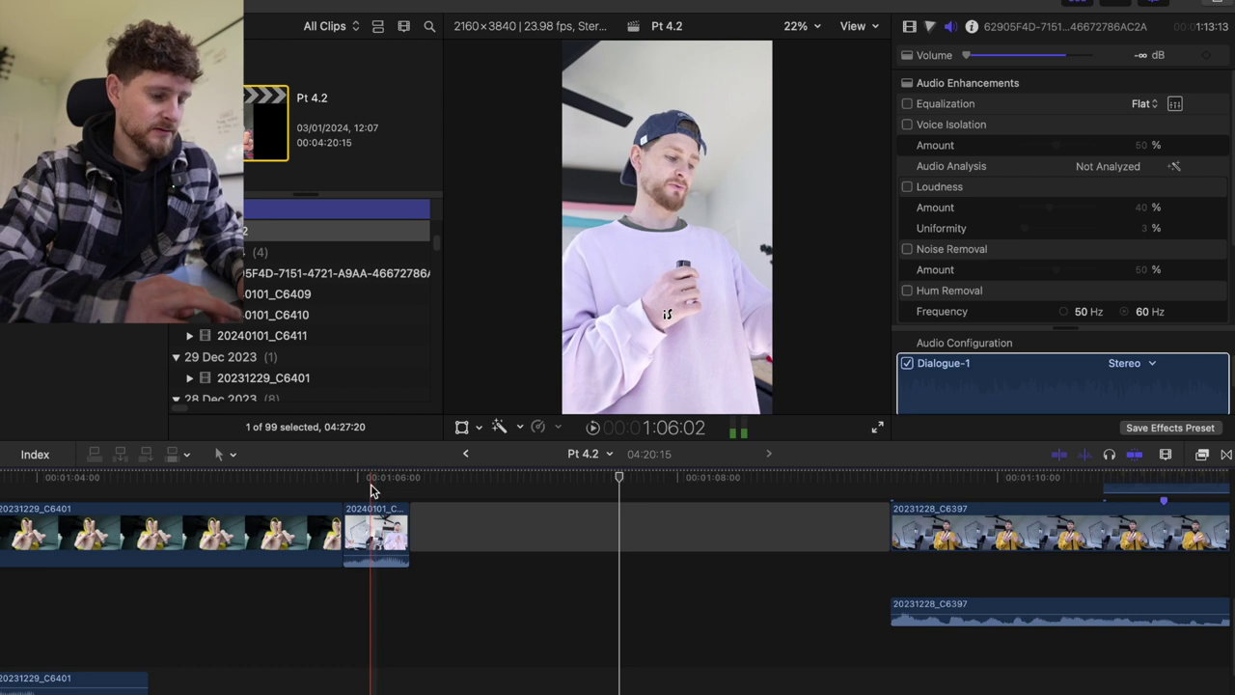
# Detach the audio of the short 20240101_C6411 clip again and trim one frame off the end of its picture and audio
pyautogui.rightClick(371, 538)
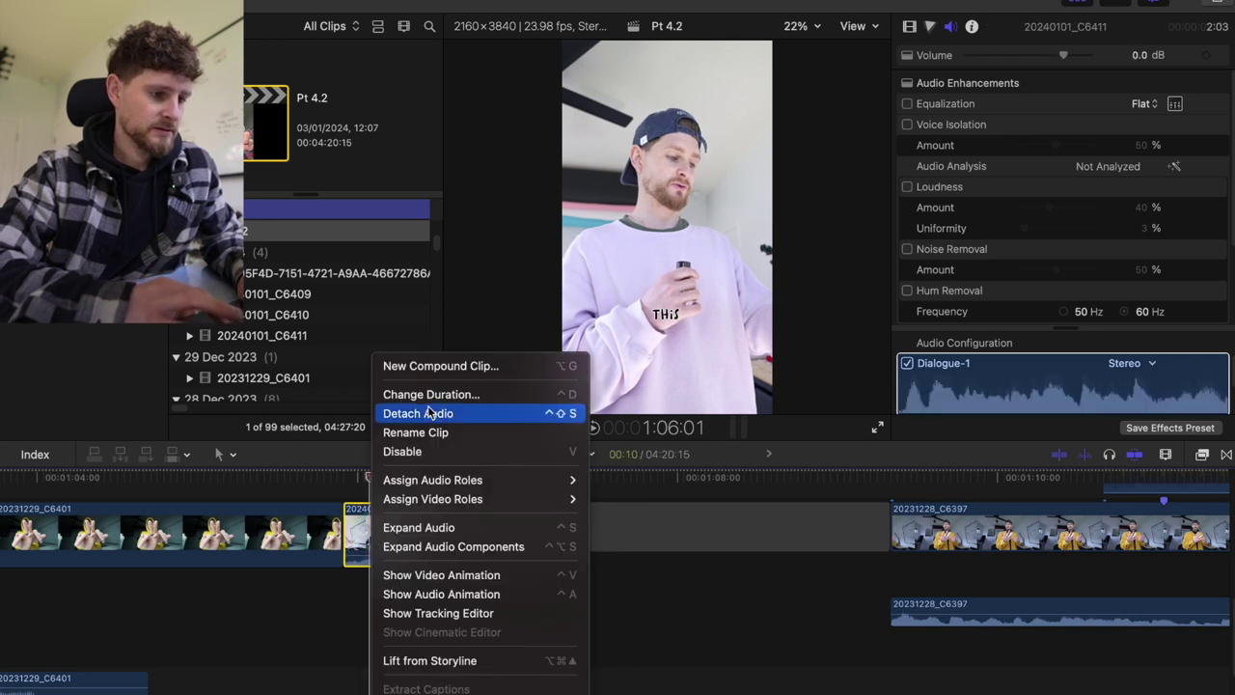
pyautogui.hotkey('ctrl', 'shift', 's')
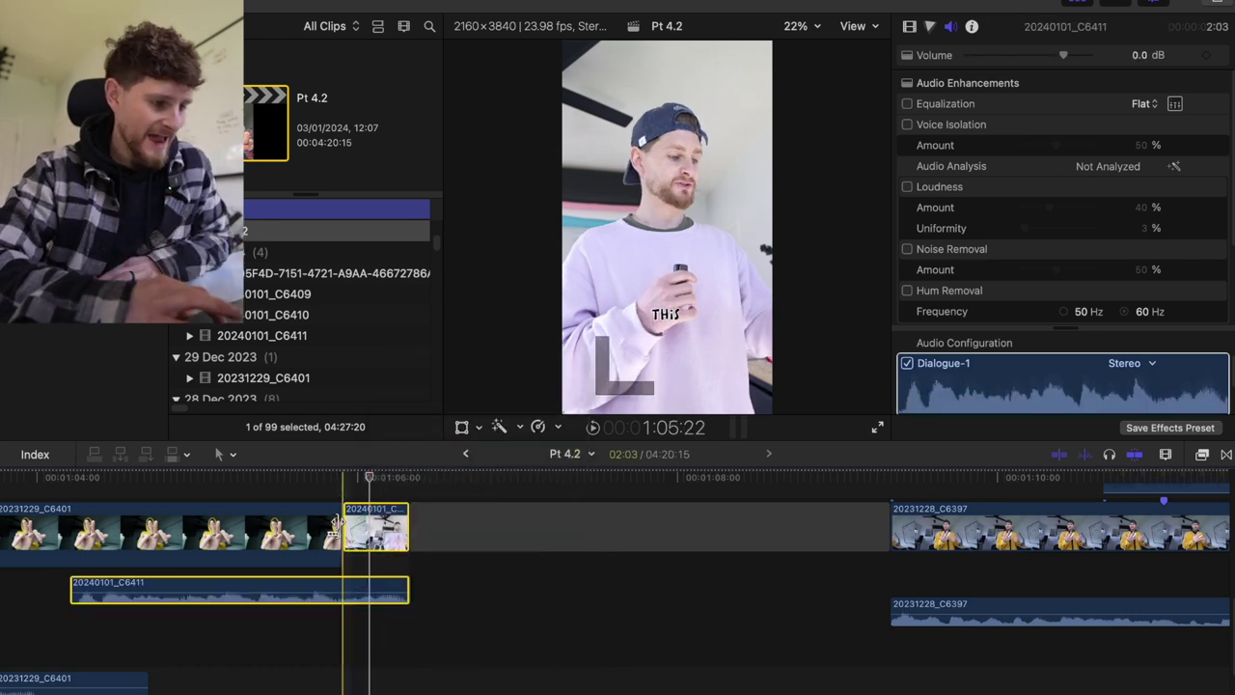
pyautogui.press('space')
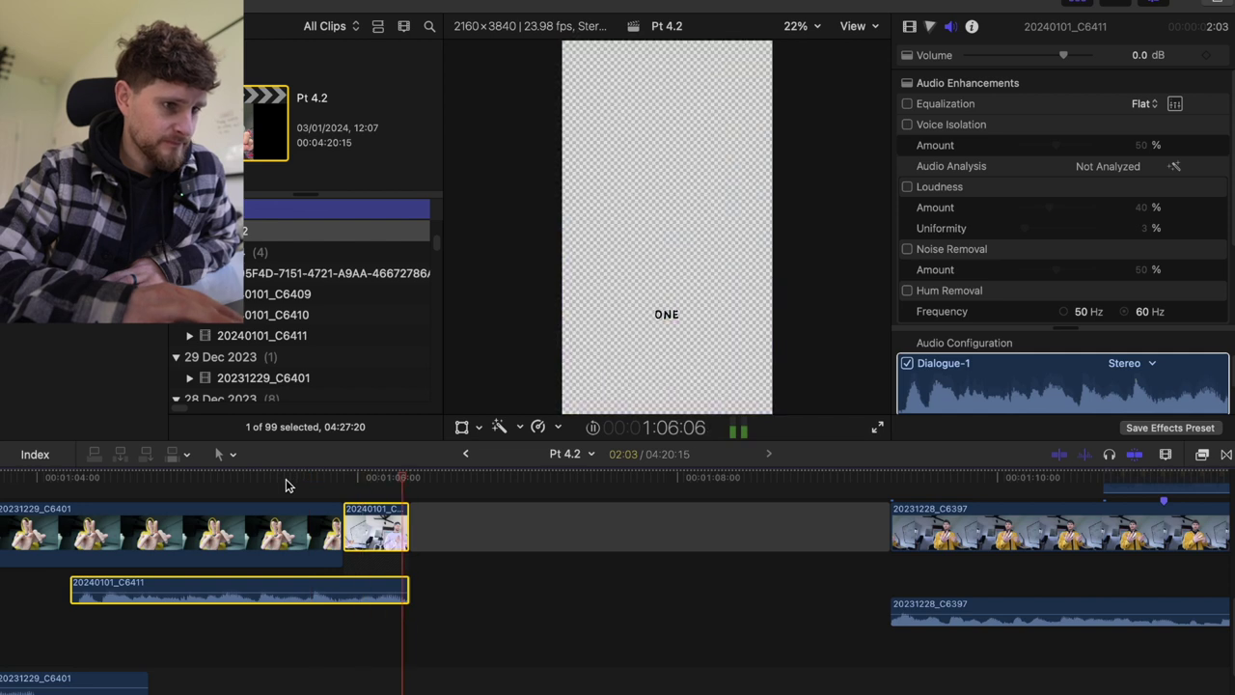
pyautogui.press('Left')
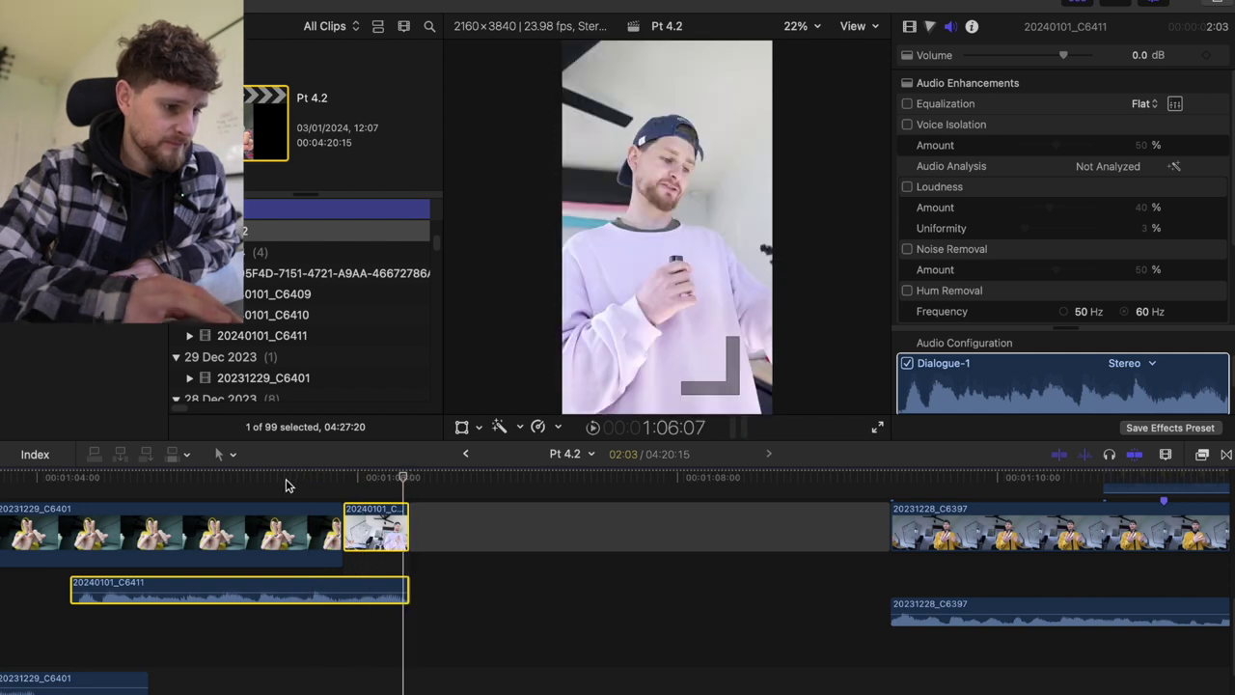
pyautogui.hotkey('alt', ']')
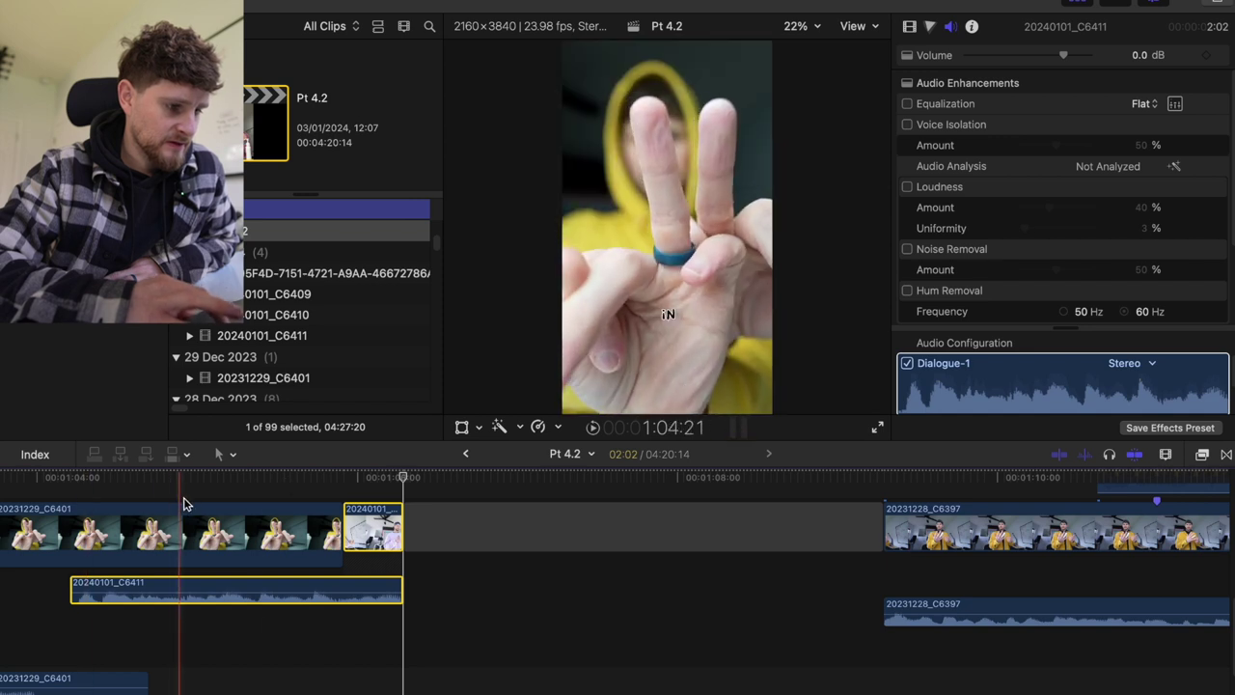
# Roll the picture cut between 20231229_C6401 and the short 20240101_C6411 clip earlier, to about 1:05:09, and play back the transition
pyautogui.click(257, 497)
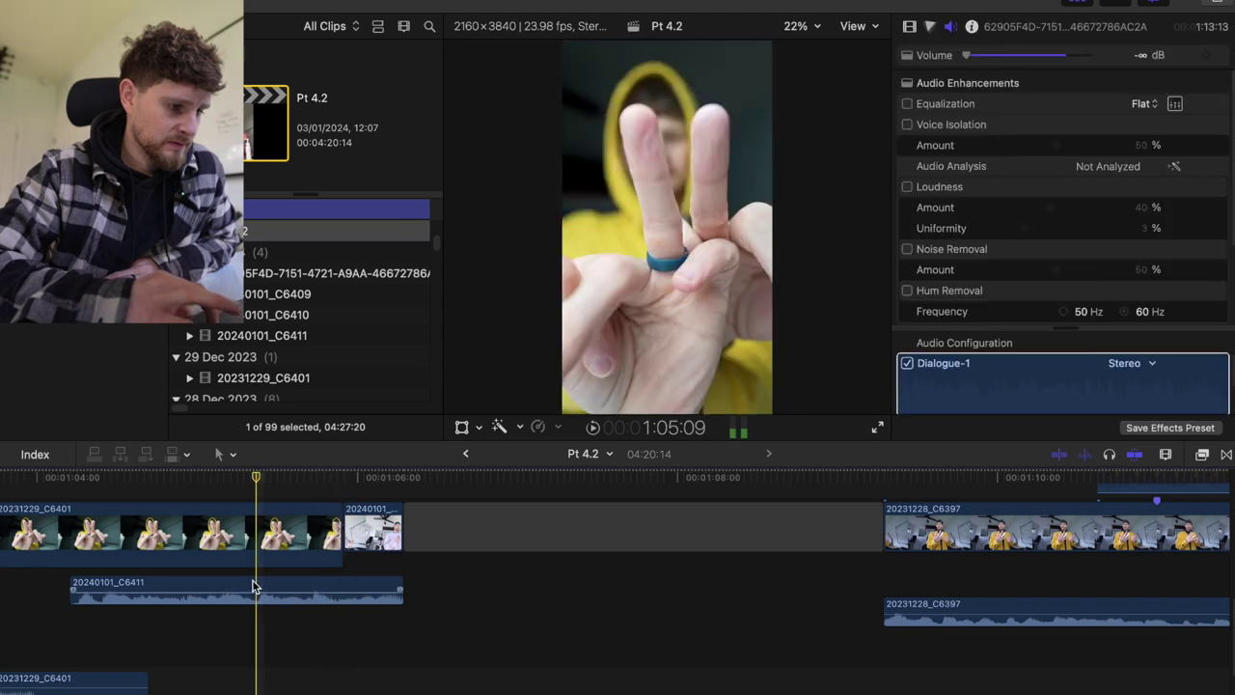
pyautogui.moveTo(343, 526); pyautogui.dragTo(147, 537)
pyautogui.press('l')
pyautogui.hscroll(-5, 150, 539)
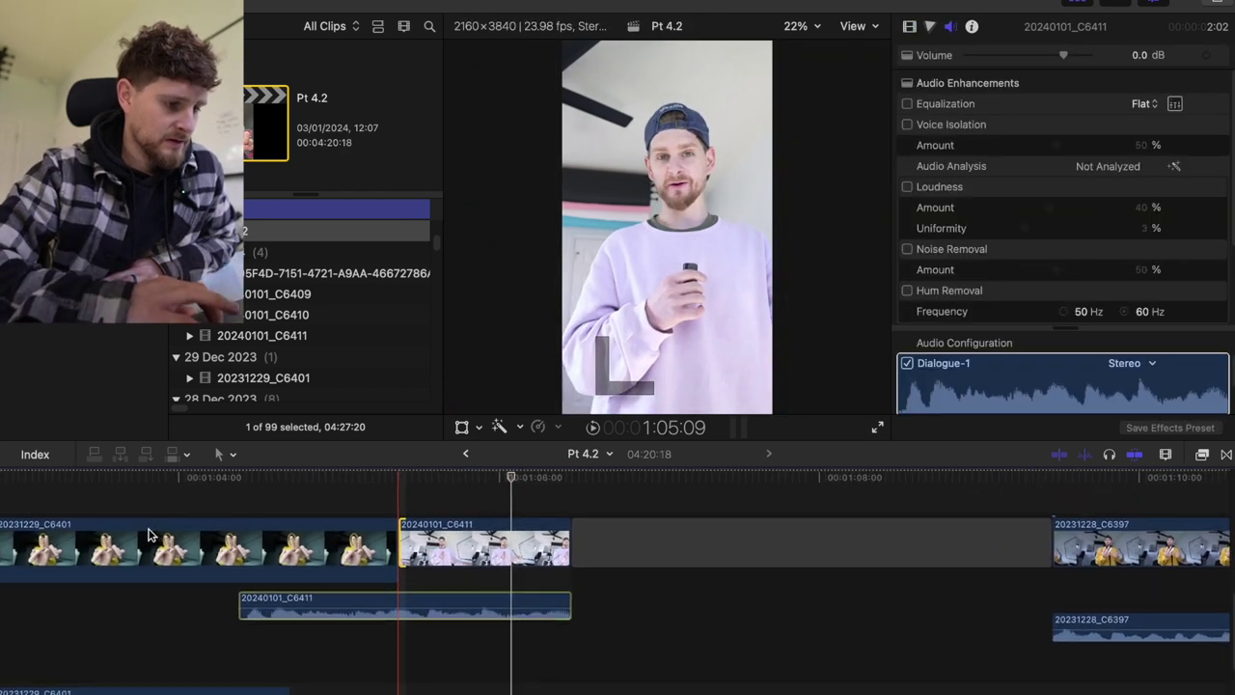
pyautogui.scroll(3, 149, 536)
pyautogui.scroll(-5, 150, 536)
pyautogui.hscroll(-1, 150, 536)
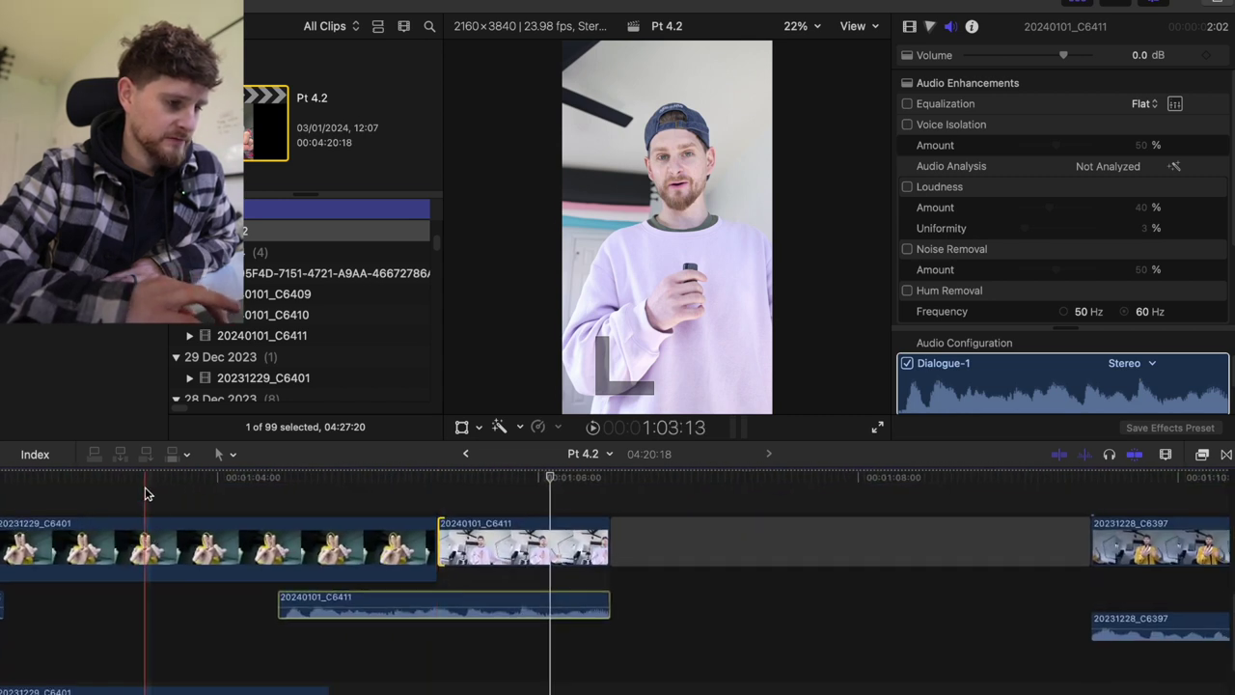
pyautogui.click(145, 494)
pyautogui.press('space')
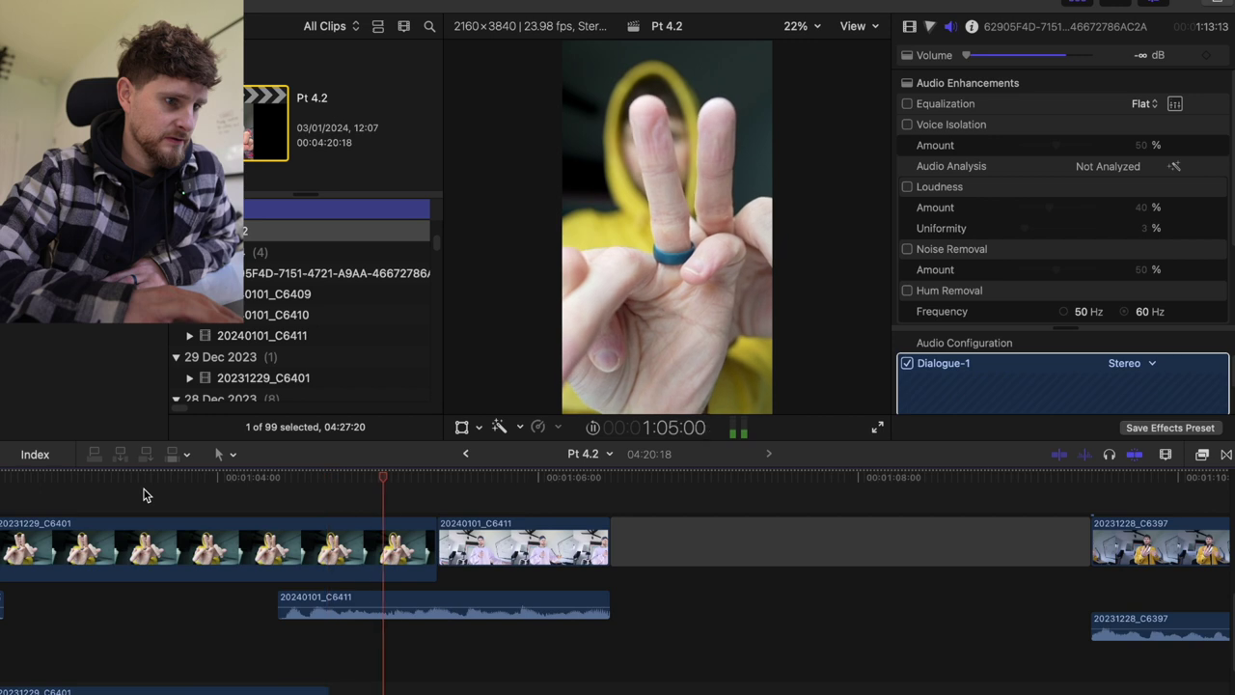
pyautogui.press('space')
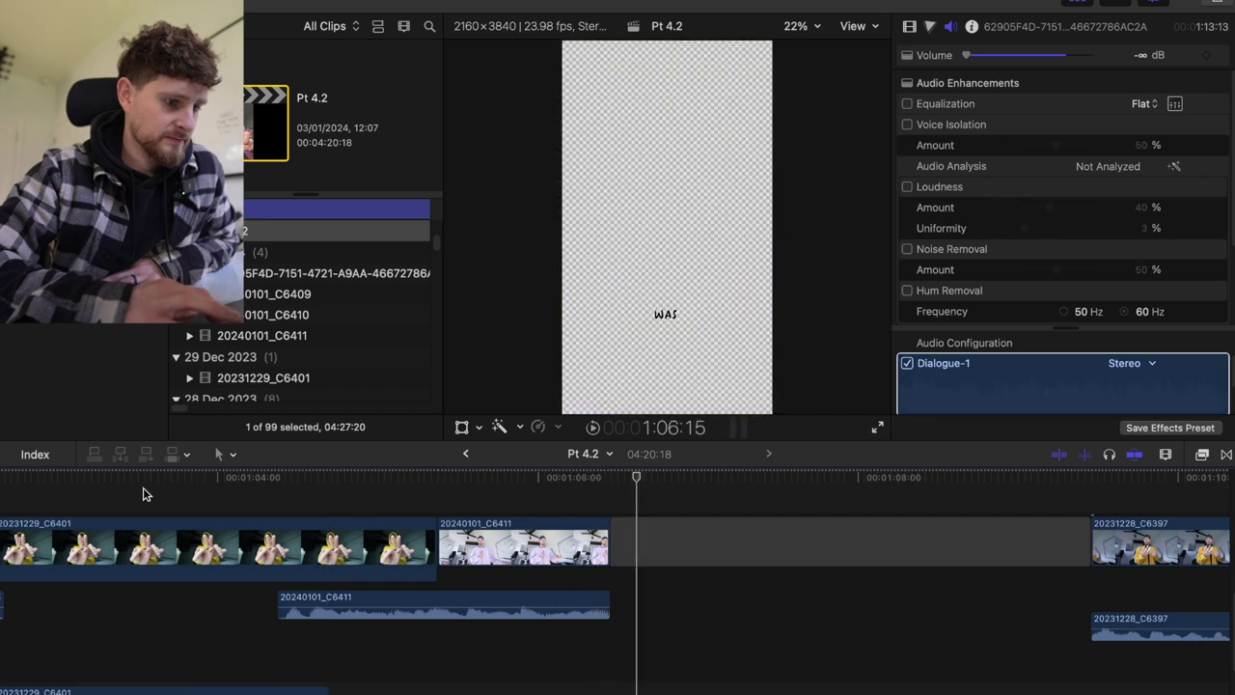
# Delete the green 62905F4D overlay clip above the first section of the timeline
pyautogui.scroll(5, 143, 487)
pyautogui.hscroll(1, 143, 488)
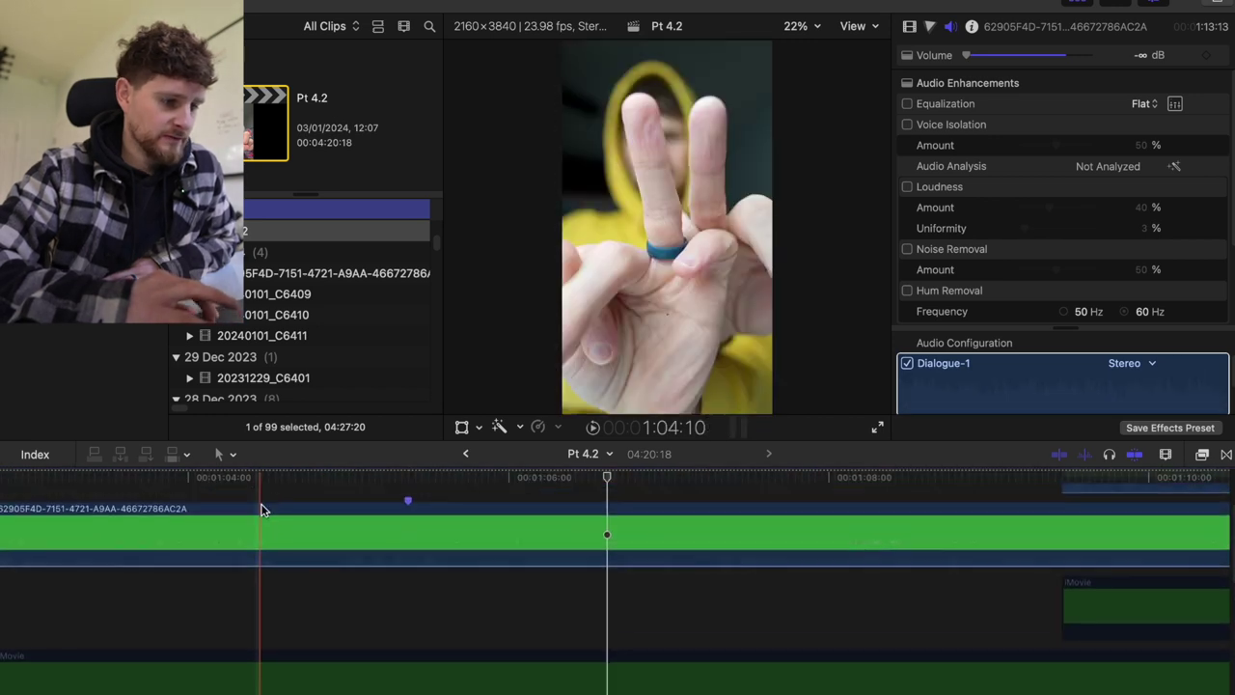
pyautogui.click(263, 534)
pyautogui.press('BackSpace')
pyautogui.hotkey('shift', 'z')
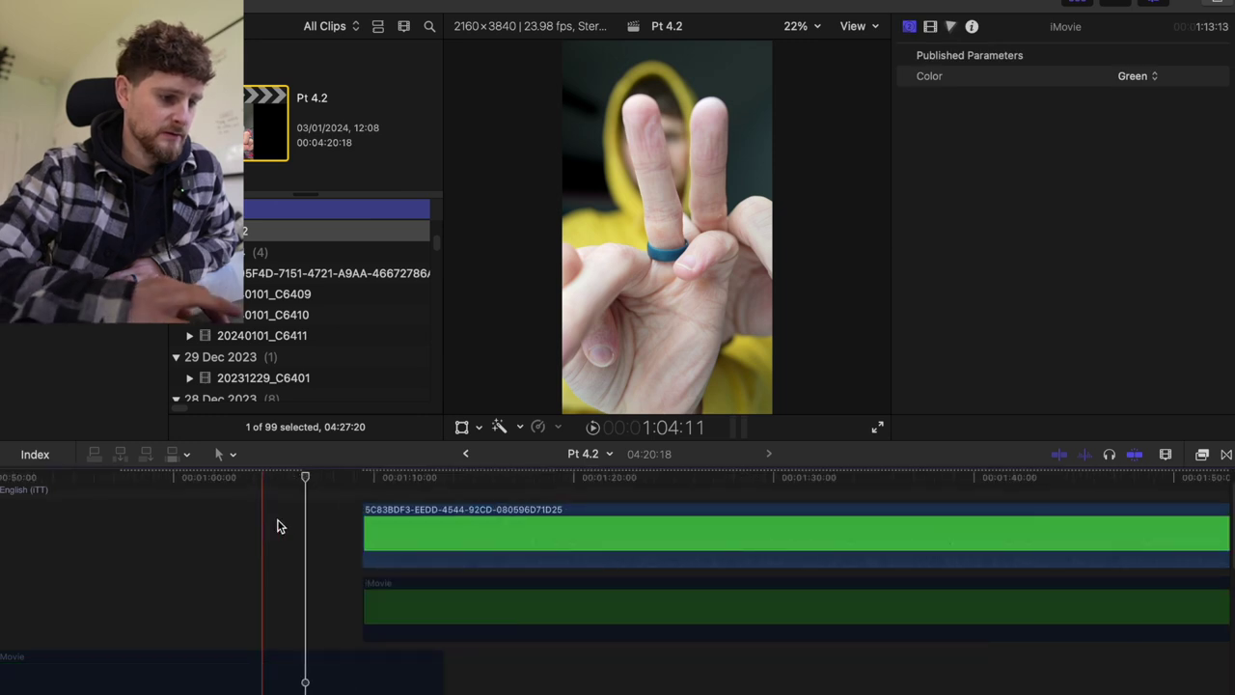
# Trim the end of the green iMovie background clip over the first section to a duration of 1:06:11
pyautogui.scroll(-3, 277, 521)
pyautogui.hscroll(-2, 277, 521)
pyautogui.click(419, 601)
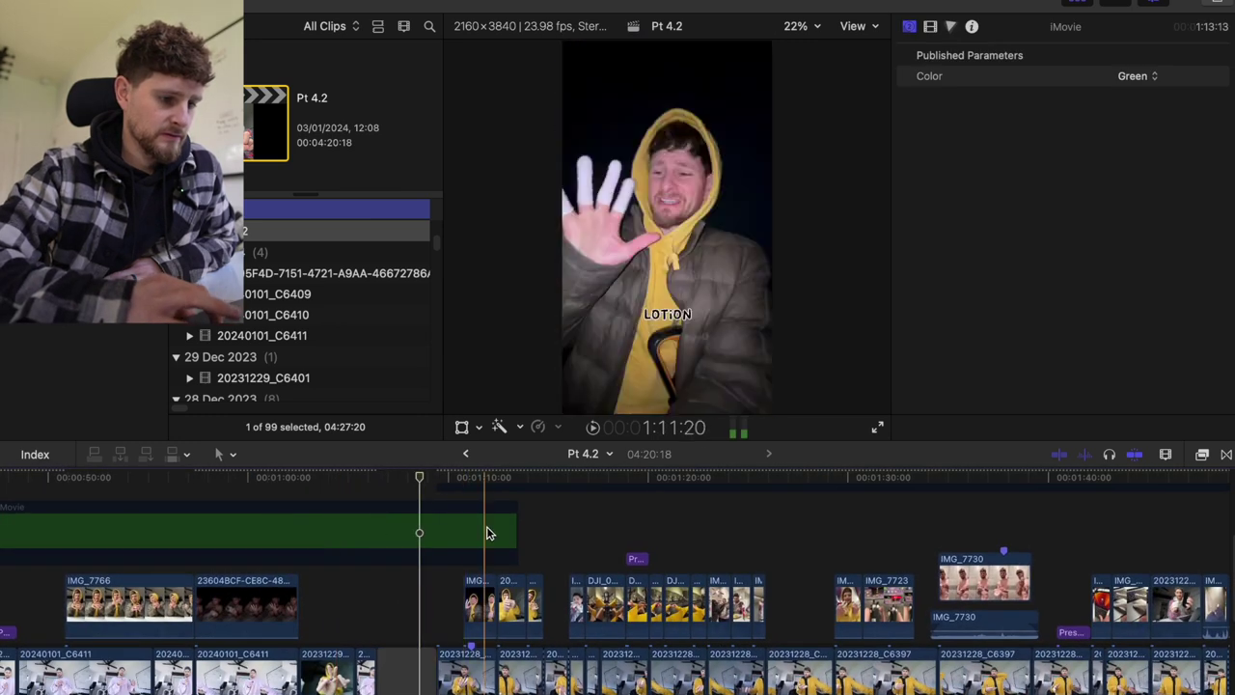
pyautogui.moveTo(515, 533); pyautogui.dragTo(367, 543)
# Play back the opening seconds of Pt 4.2 from the start of the timeline
pyautogui.press('Home')
pyautogui.press('space')
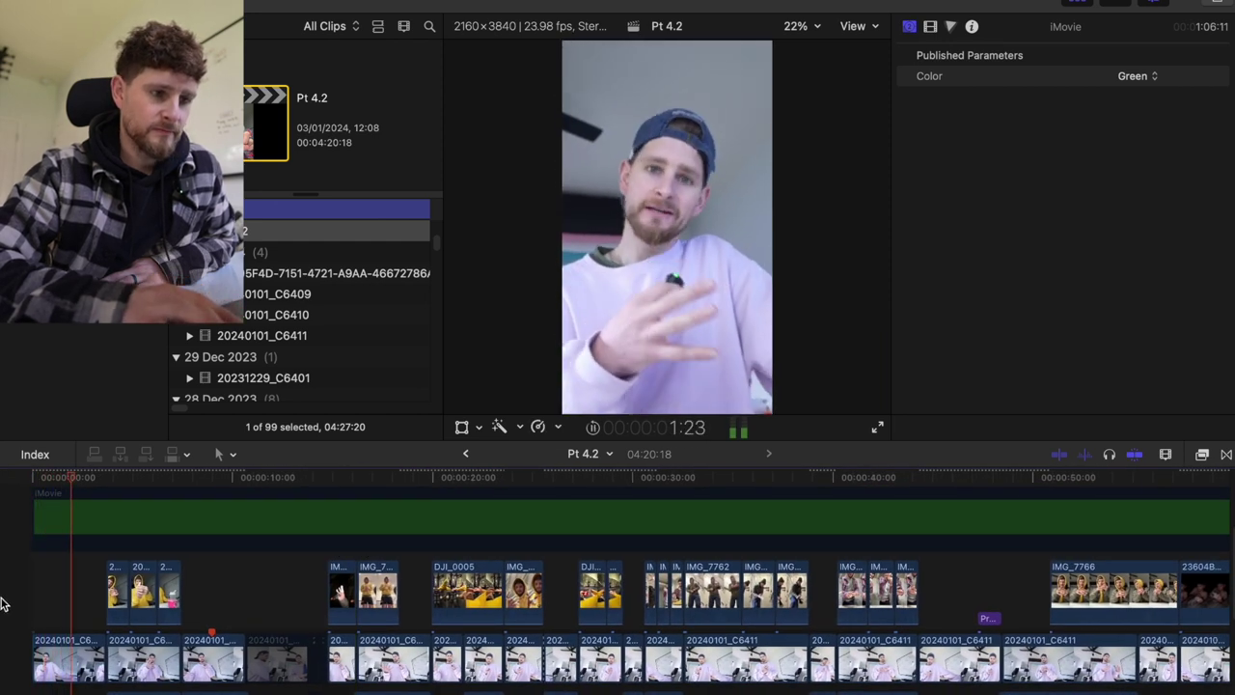
pyautogui.press('space')
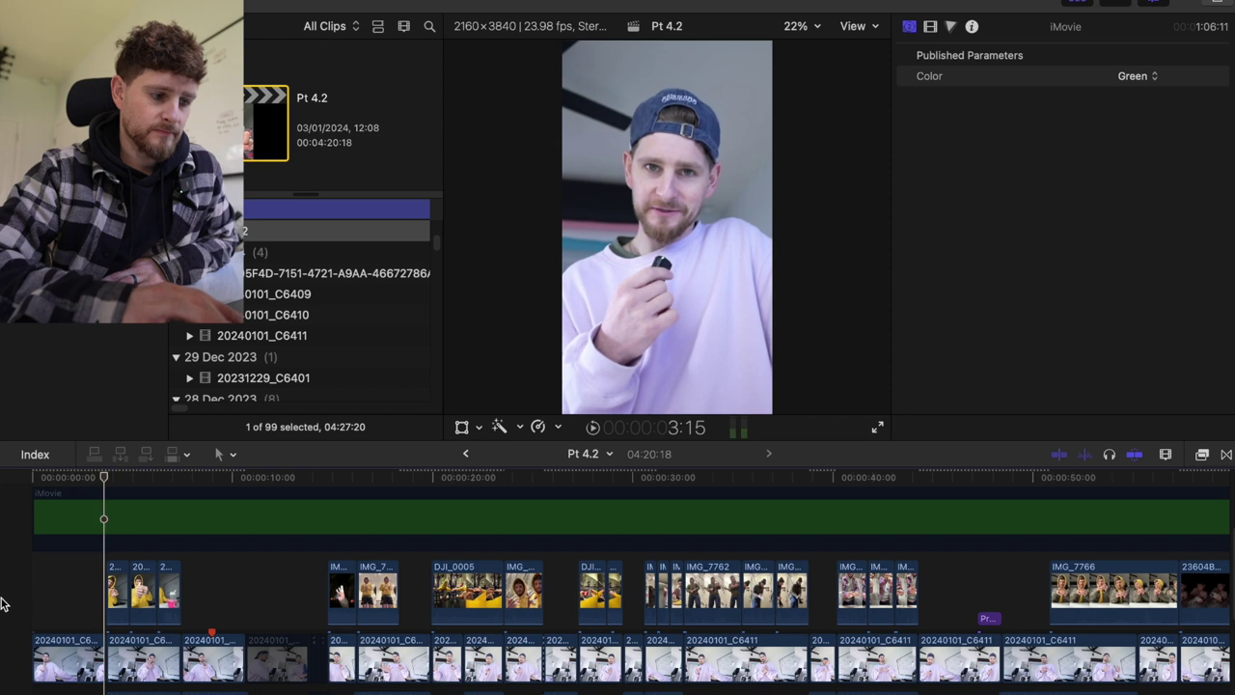
pyautogui.press('Home')
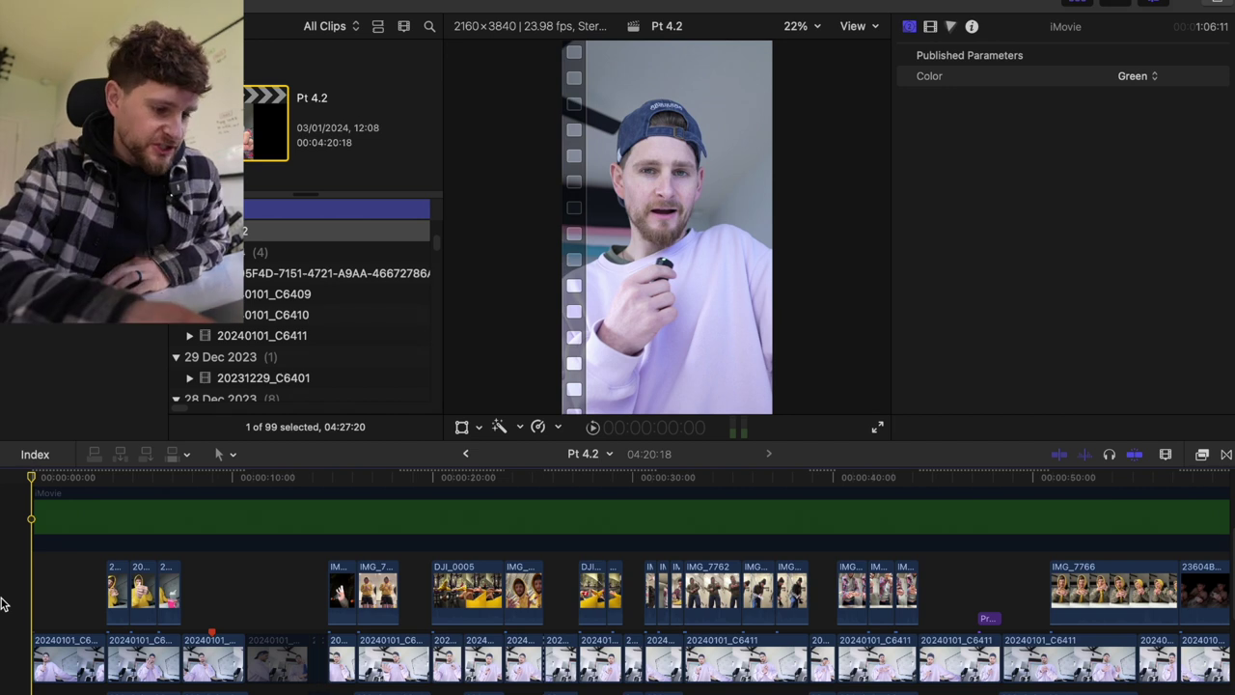
pyautogui.press('super+minus')
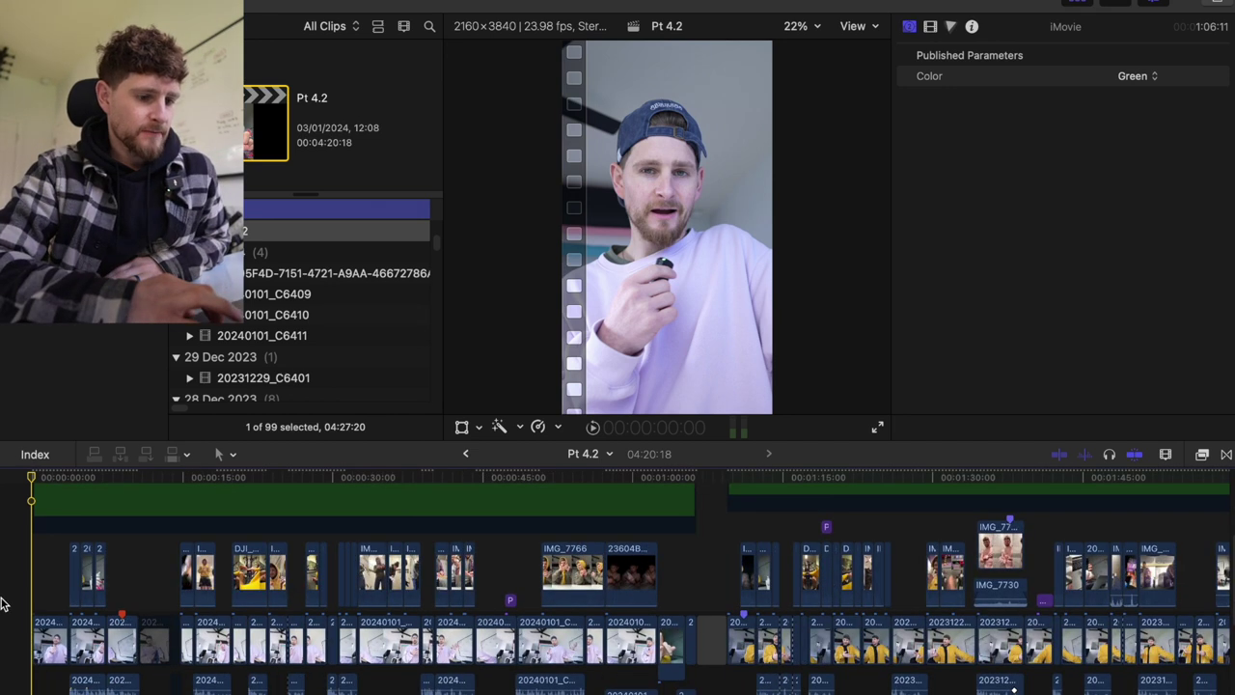
pyautogui.press('space')
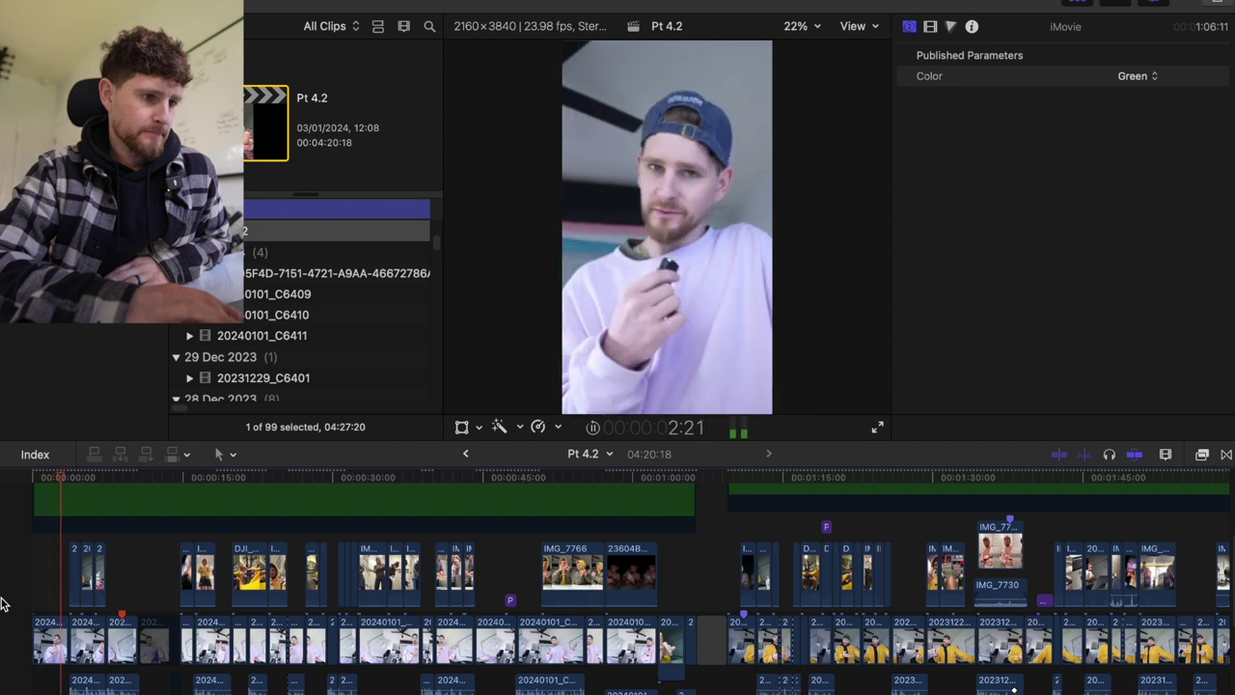
pyautogui.press('space')
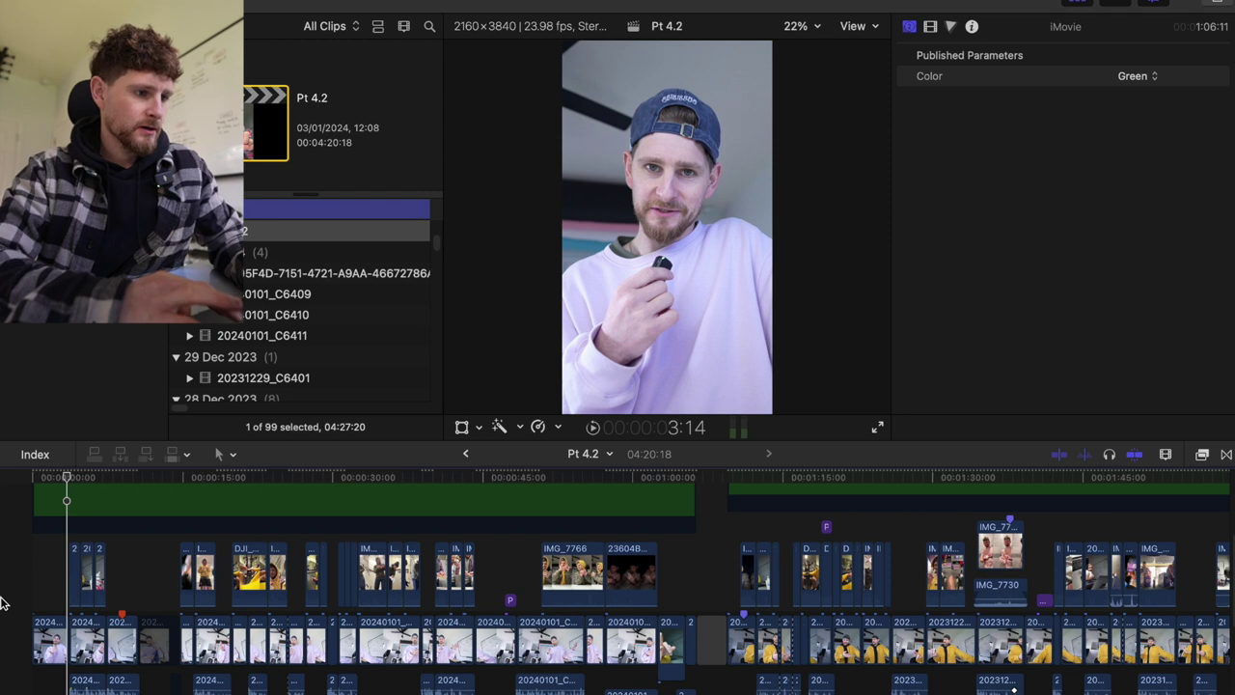
# Compare the script's Want and Reason rows in Notion with the ChatGPT list of dry-hand causes, and return to the Pt 4.2 timeline
pyautogui.press('super+Tab')
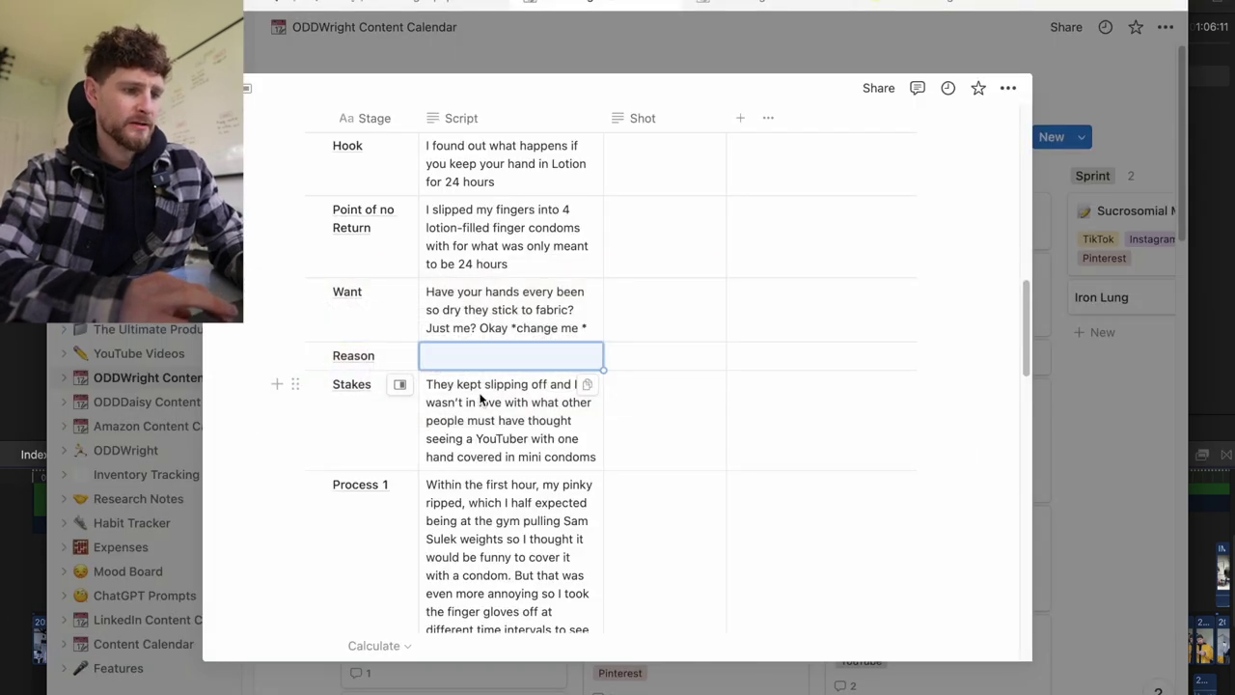
pyautogui.press('super+Tab')
pyautogui.press('super+Tab')
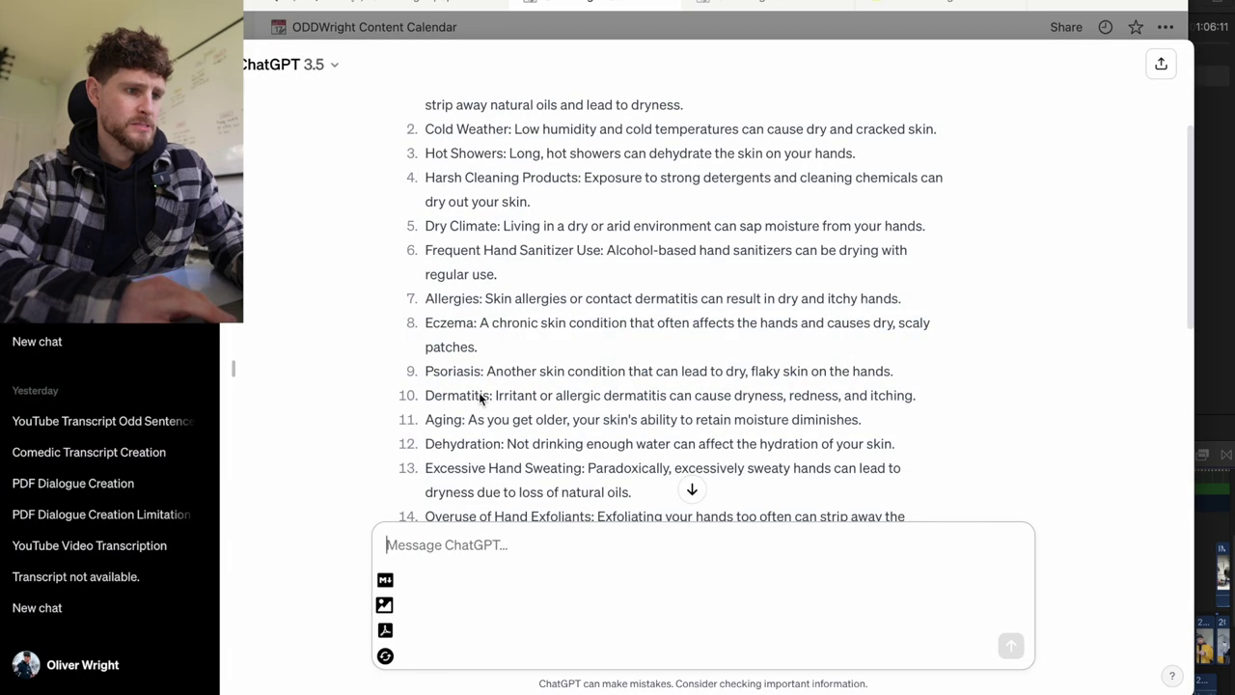
pyautogui.moveTo(516, 129); pyautogui.dragTo(954, 135)
pyautogui.scroll(3, 953, 135)
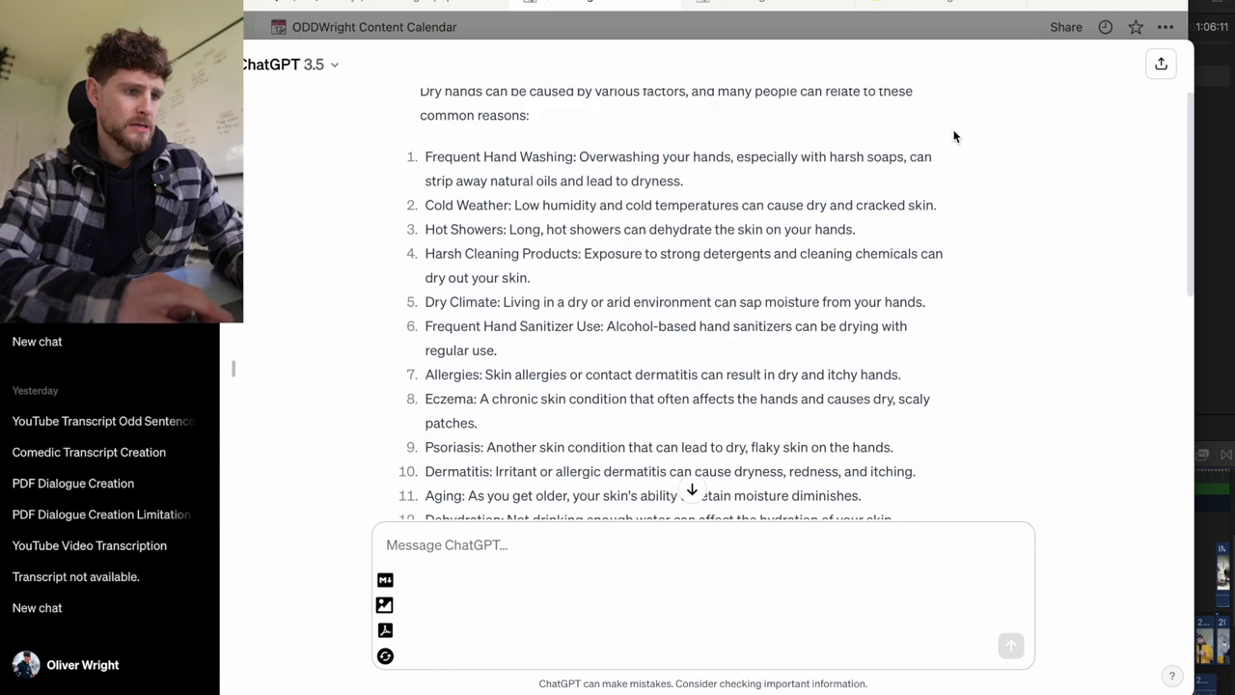
pyautogui.press('super+Tab')
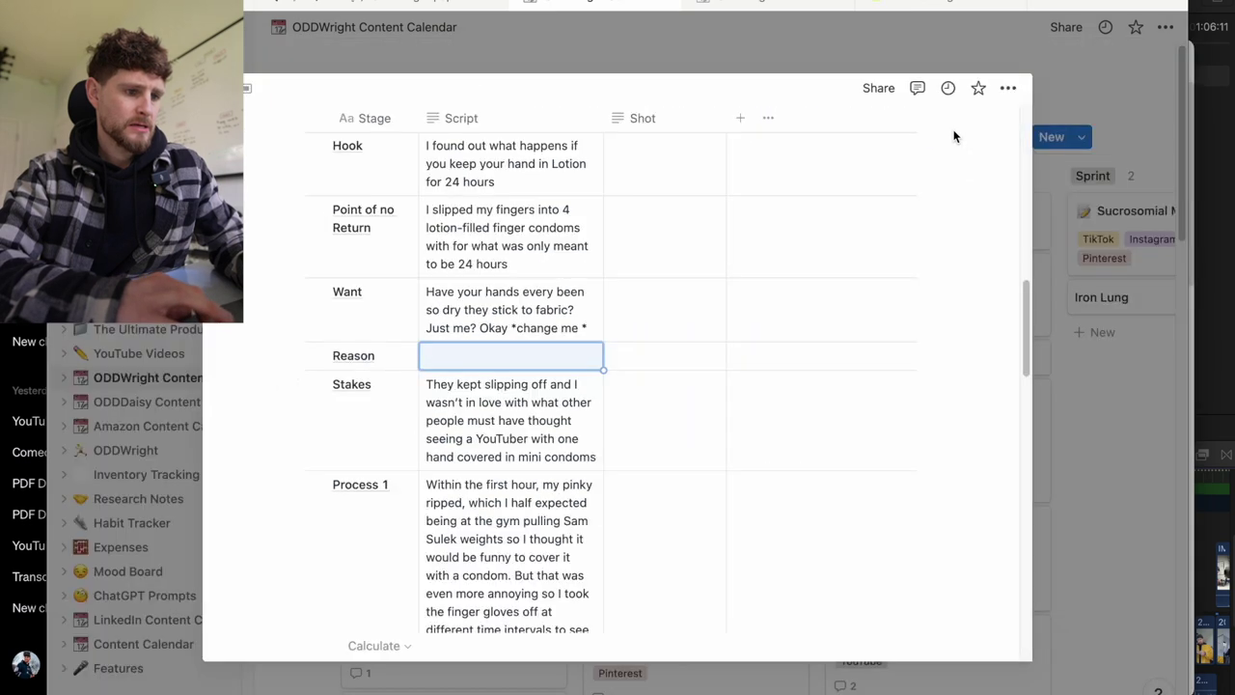
pyautogui.press('super+Tab')
pyautogui.press('super+Tab')
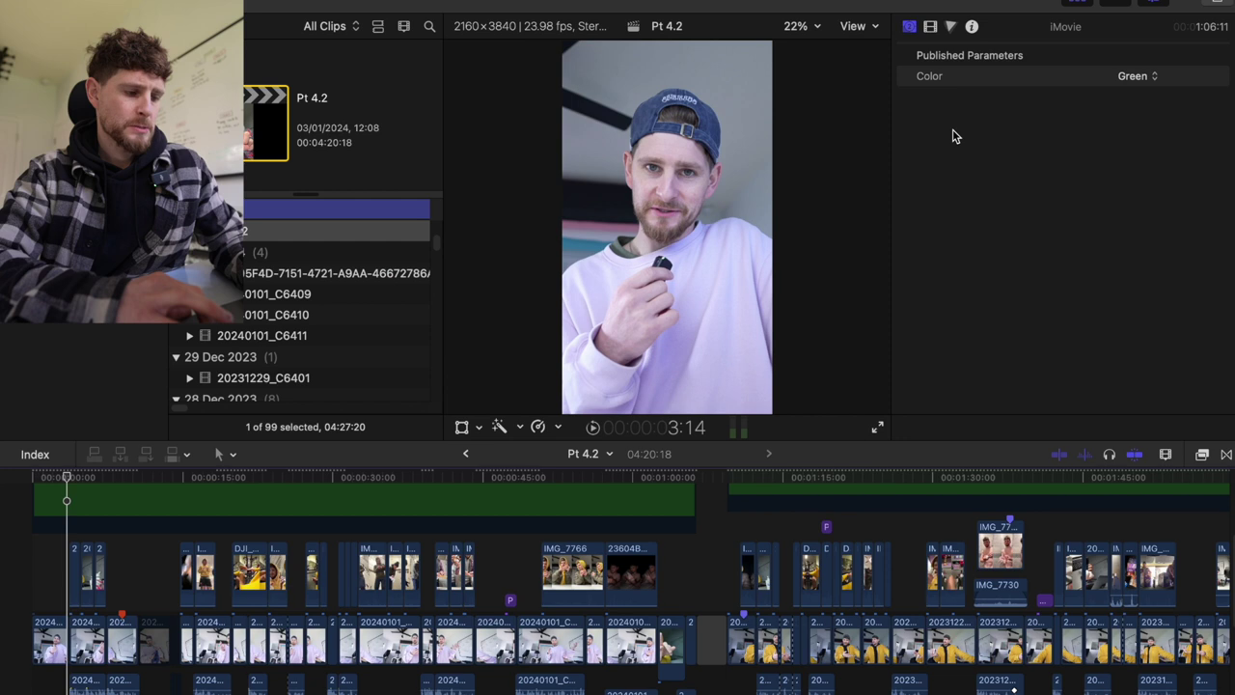
# Enable the disabled 20240101_C6411 clip near 10:20 in the main storyline and play it back
pyautogui.press('space')
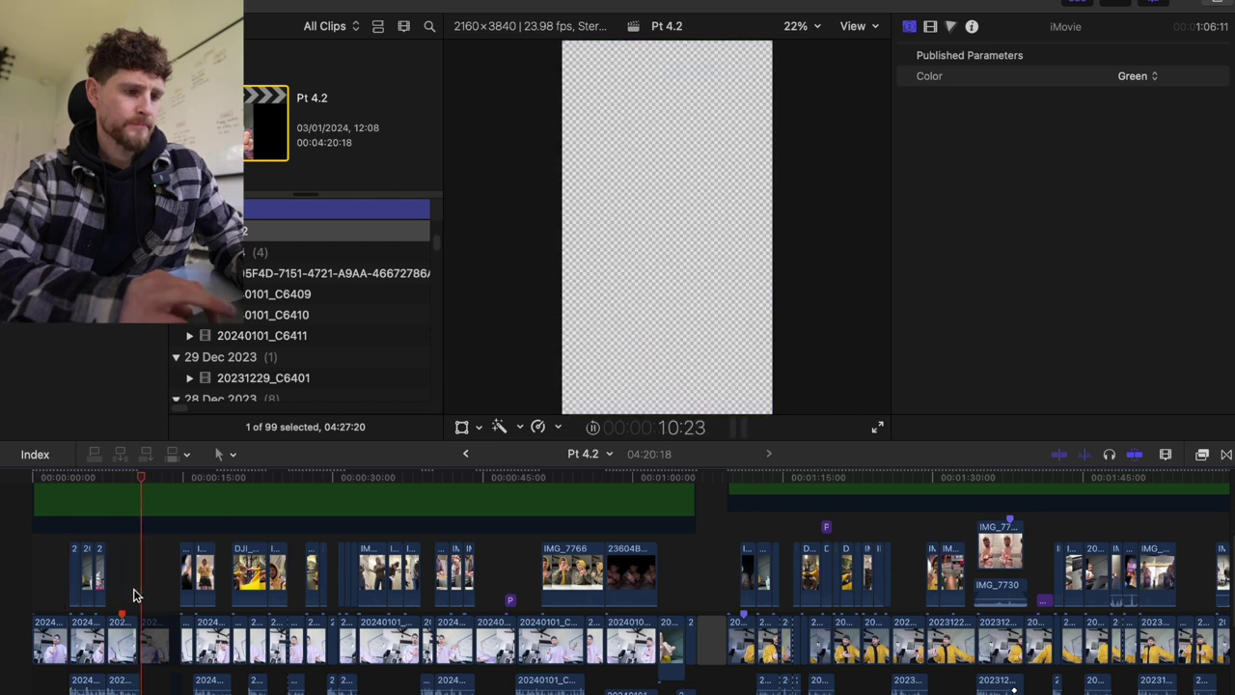
pyautogui.press('space')
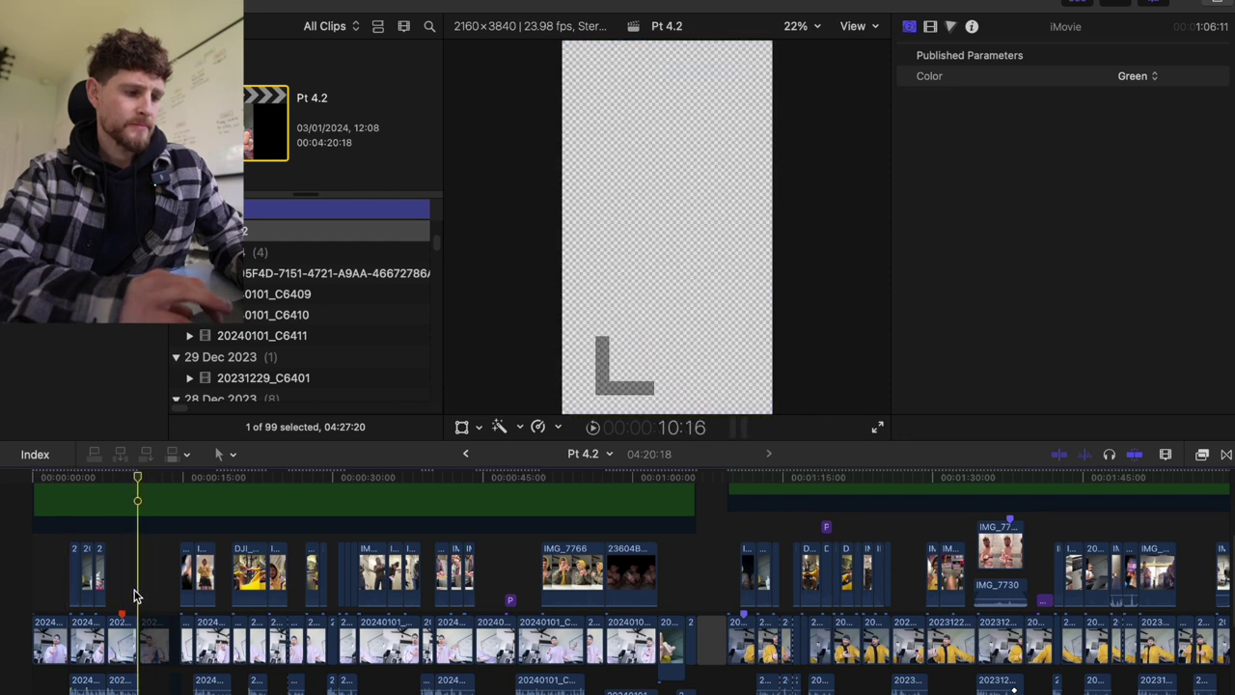
pyautogui.scroll(-3, 135, 595)
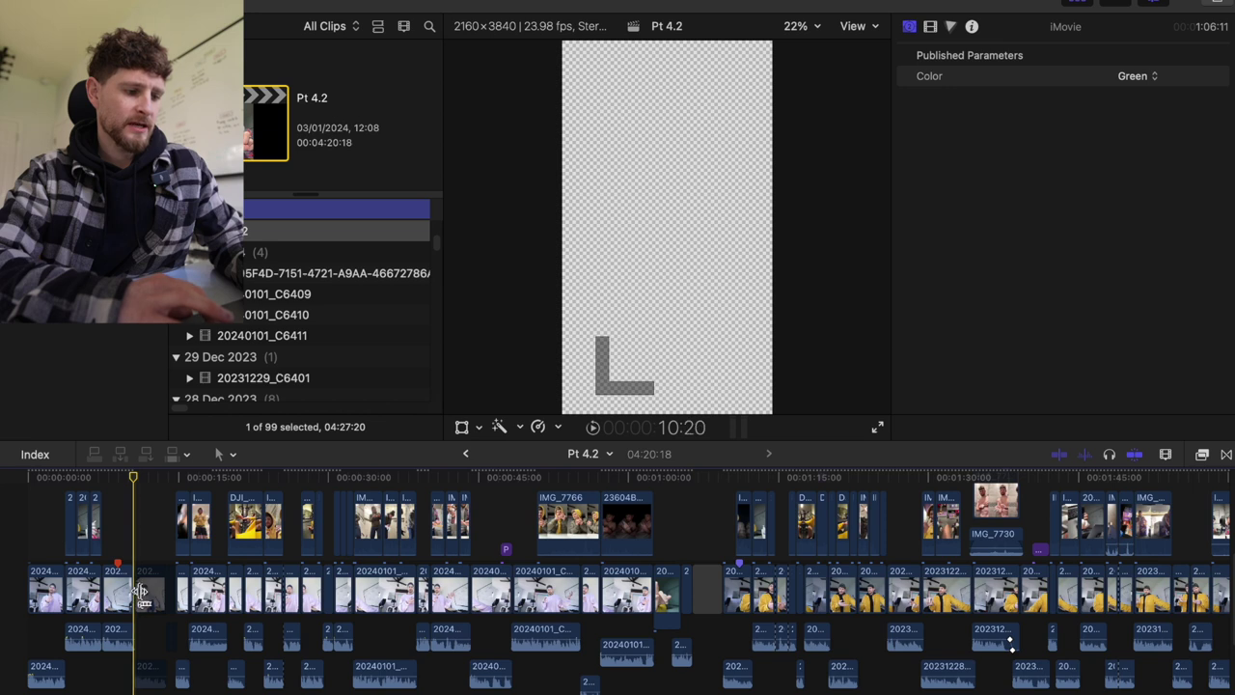
pyautogui.click(140, 596)
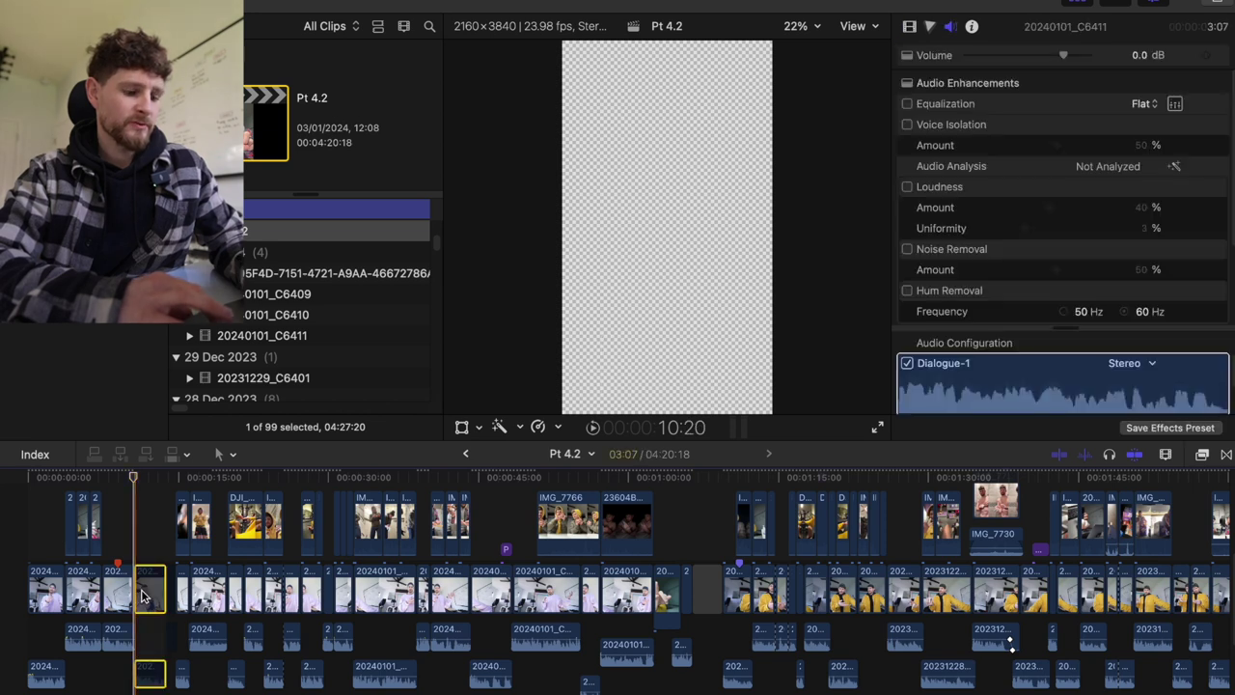
pyautogui.click(137, 542)
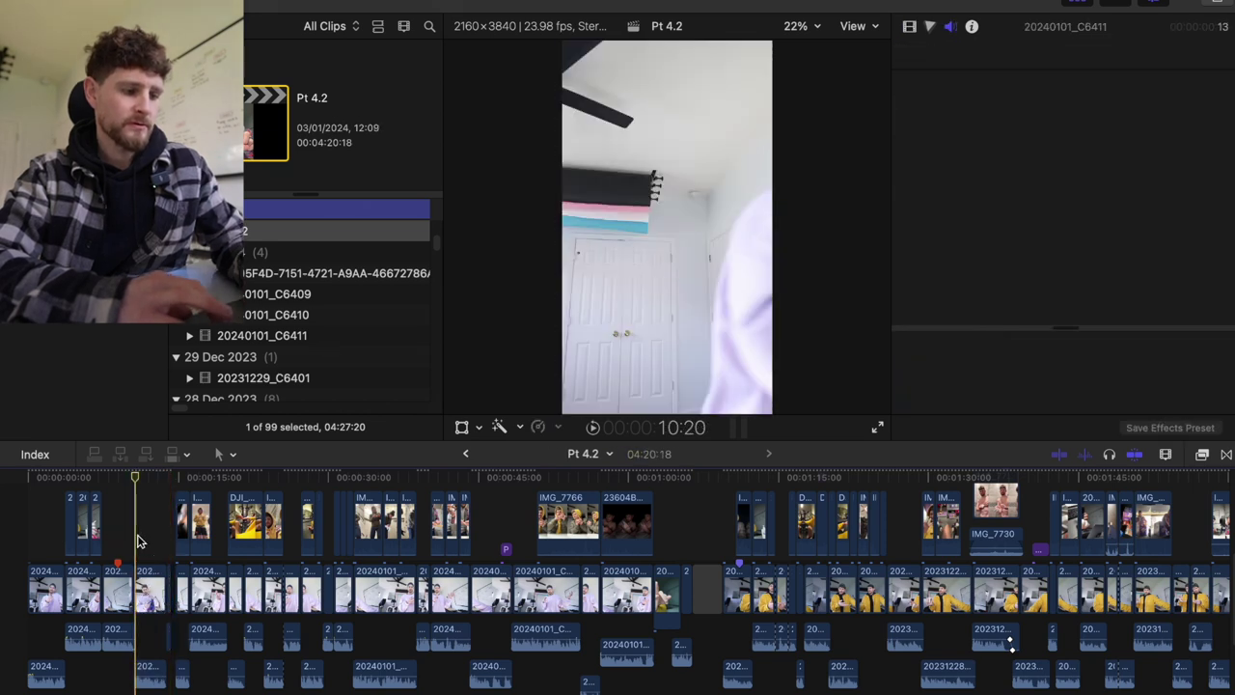
pyautogui.press('space')
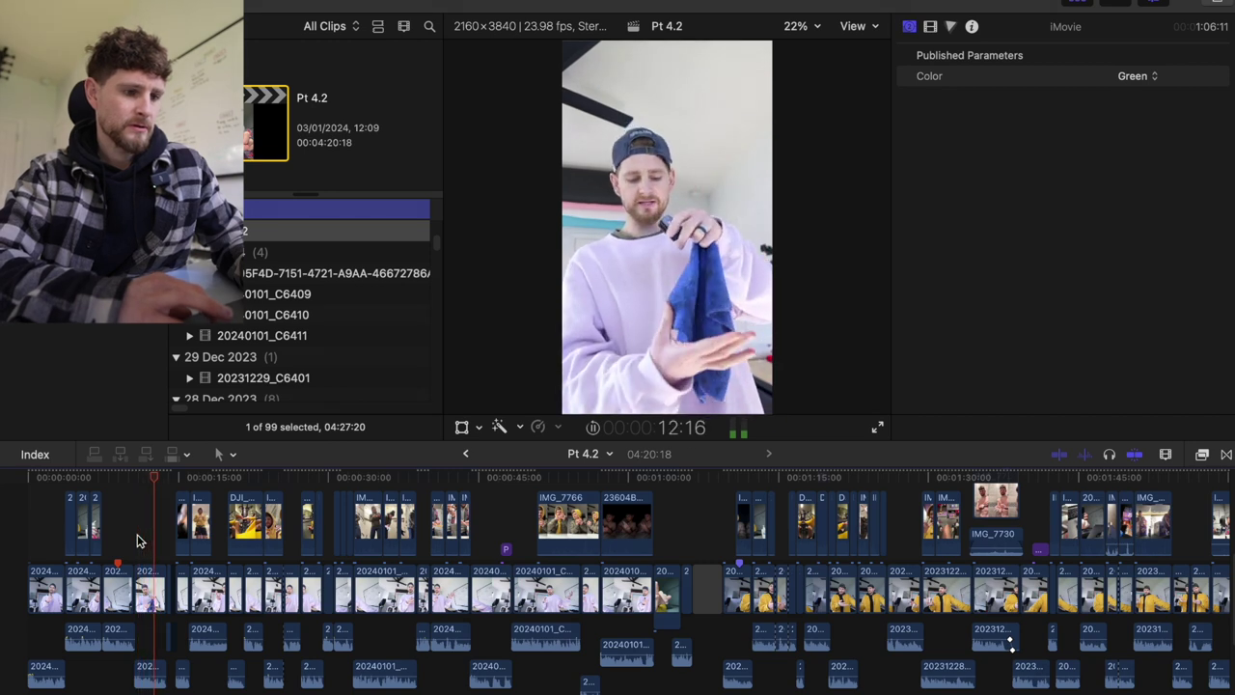
# Delete the two very short 20240101_C6411 clips around 14 seconds in the main storyline, including the disabled one
pyautogui.press('super+Tab')
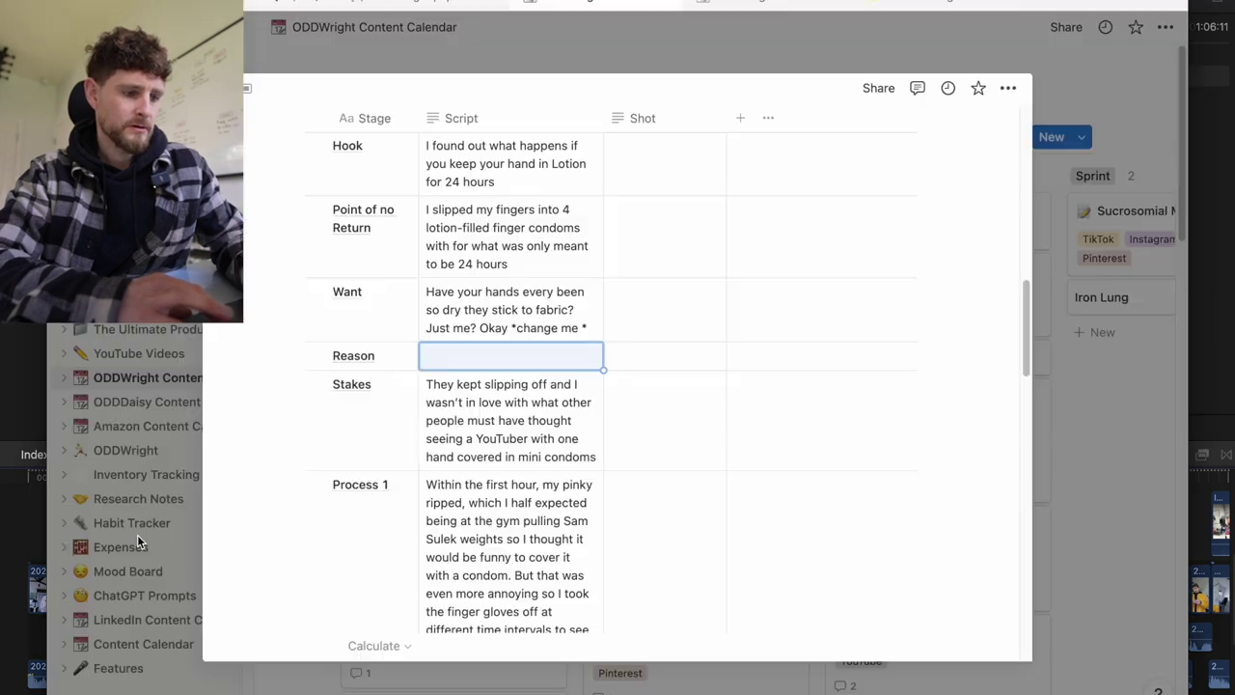
pyautogui.press('super+Tab')
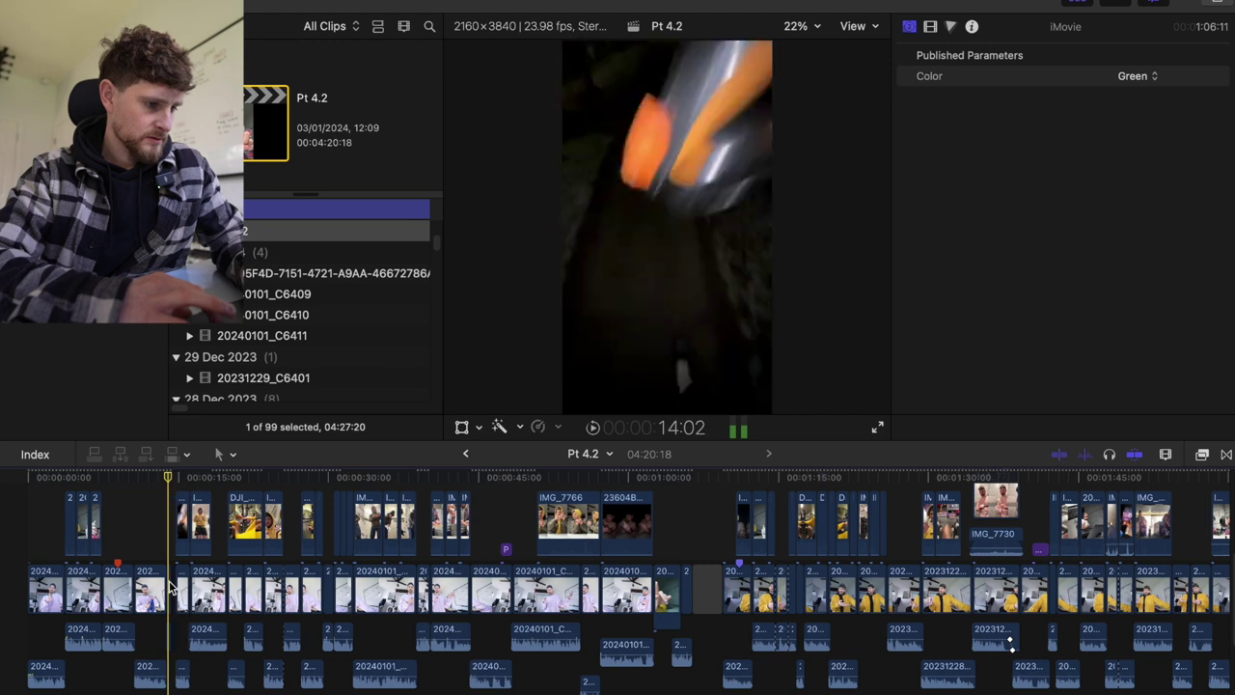
pyautogui.press('super+equal')
pyautogui.click(170, 587)
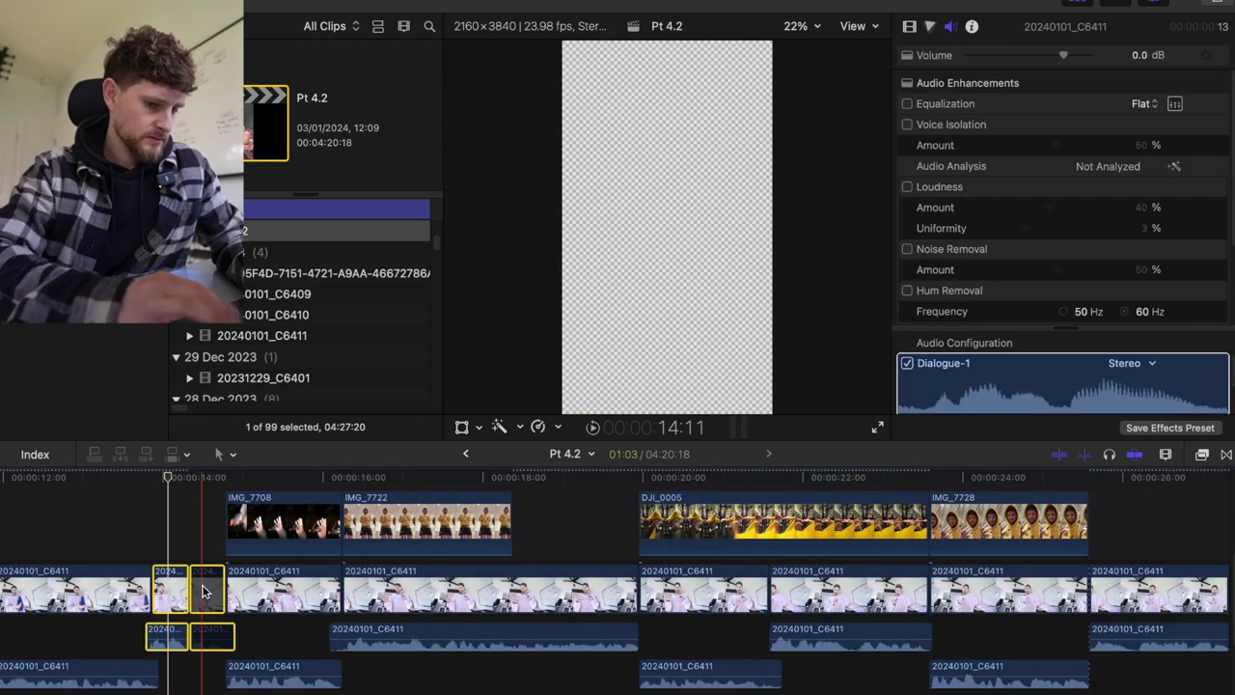
pyautogui.press('super+minus')
pyautogui.press('super+minus')
pyautogui.press('super+minus')
# Play back the opening, split the first 20240101_C6411 clip at 2:16 and delete its remaining tail
pyautogui.press('space')
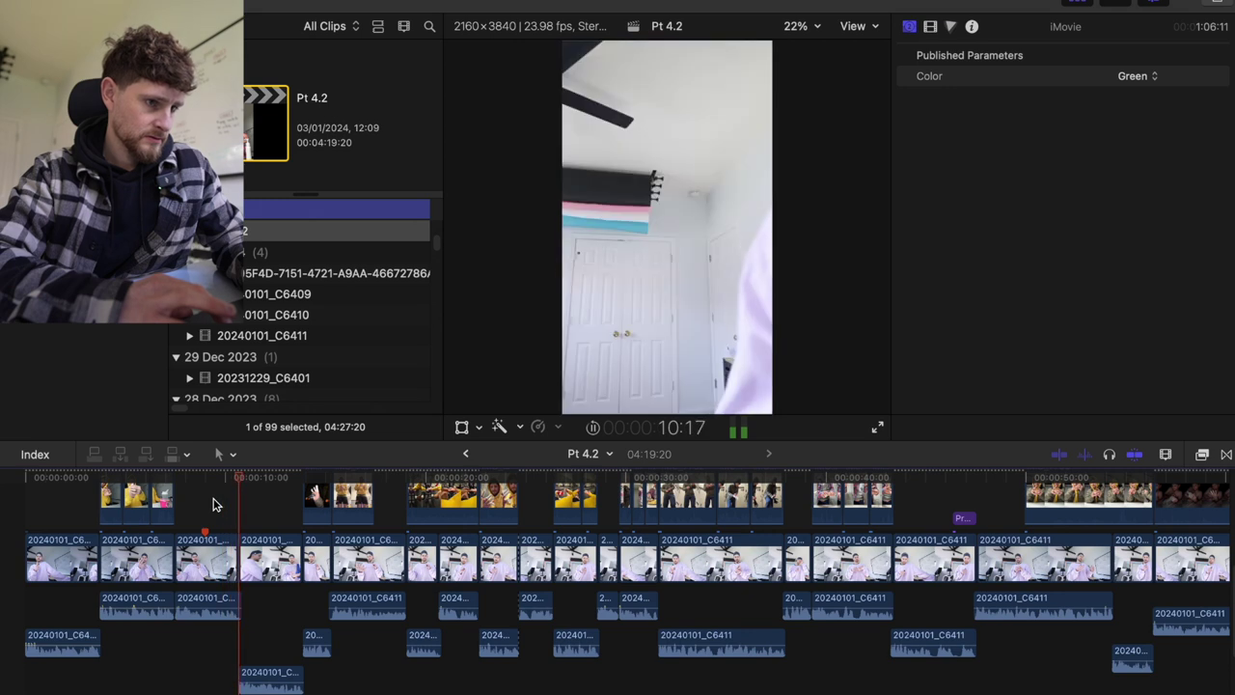
pyautogui.click(21, 516)
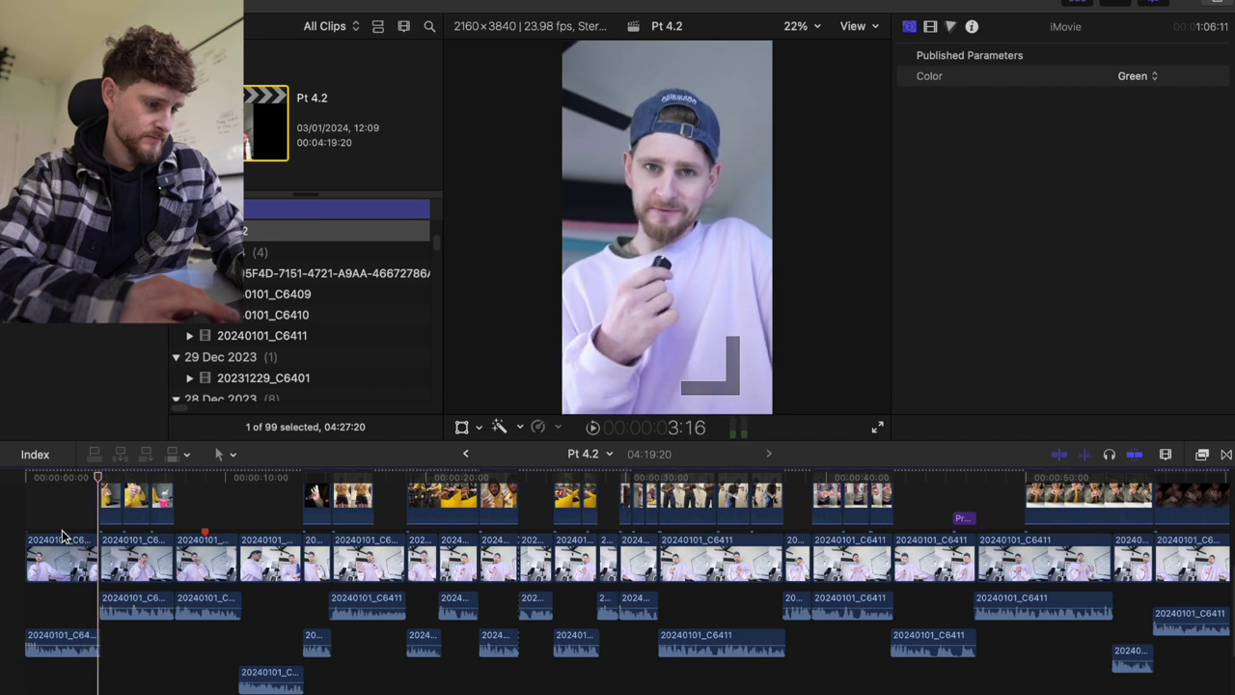
pyautogui.click(178, 516)
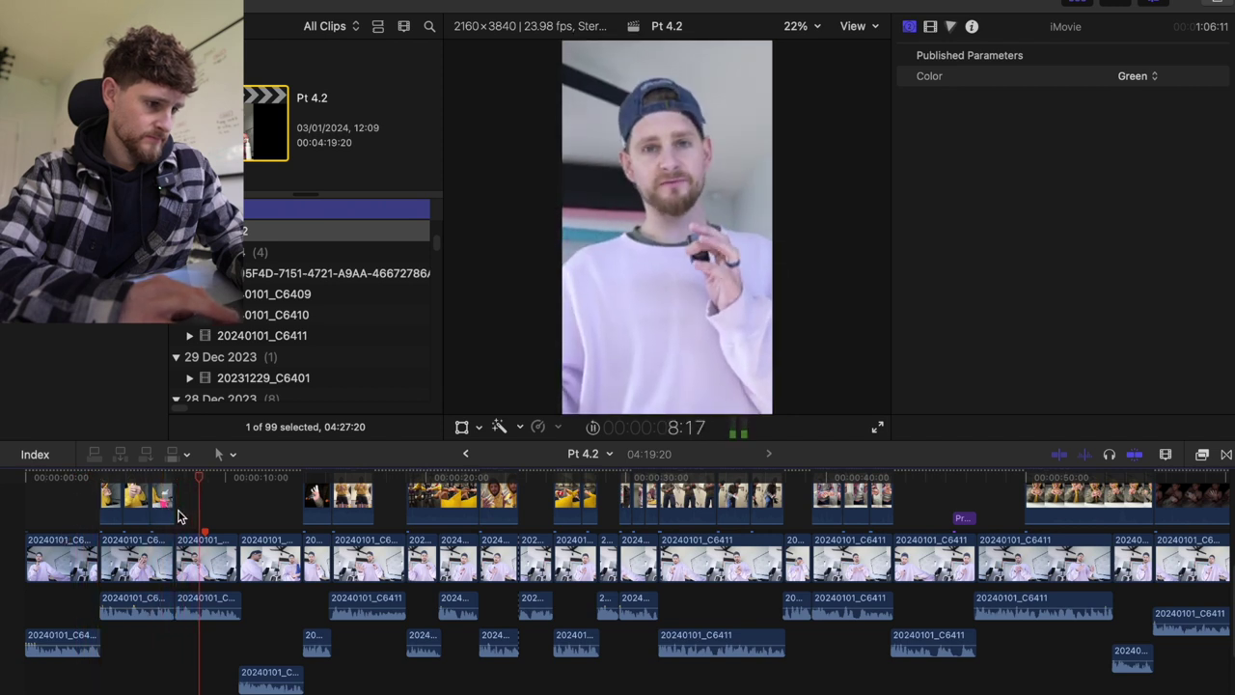
pyautogui.click(38, 516)
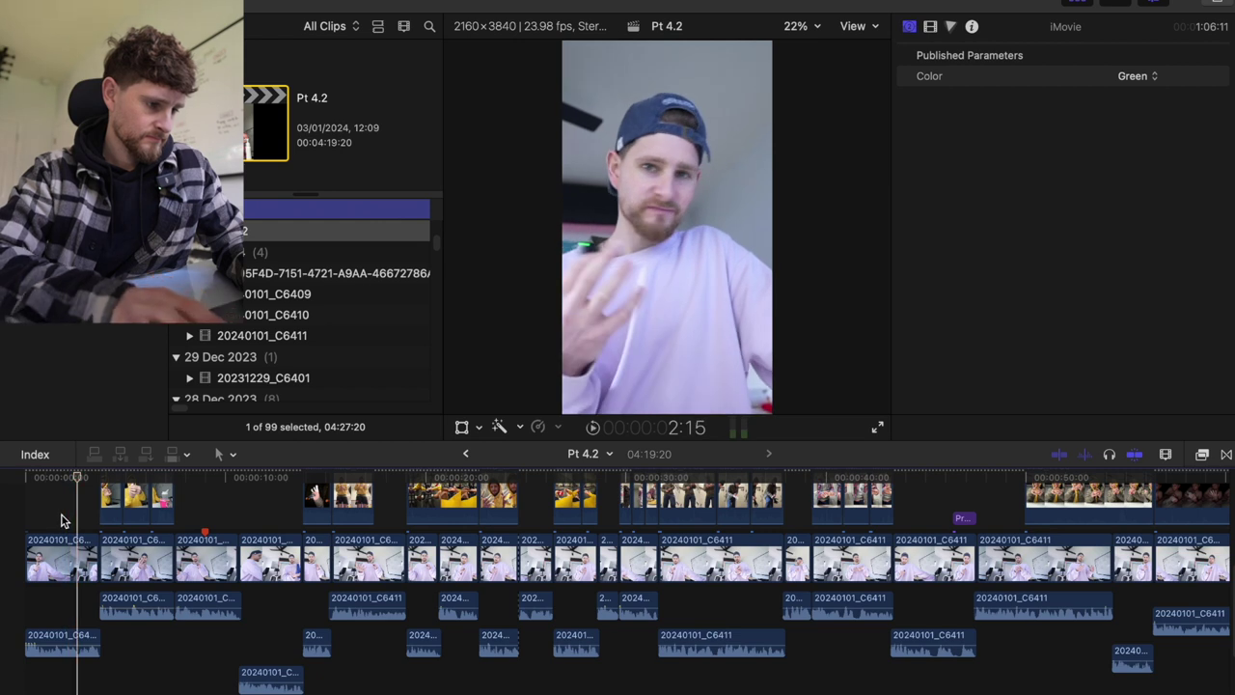
pyautogui.press('super+b')
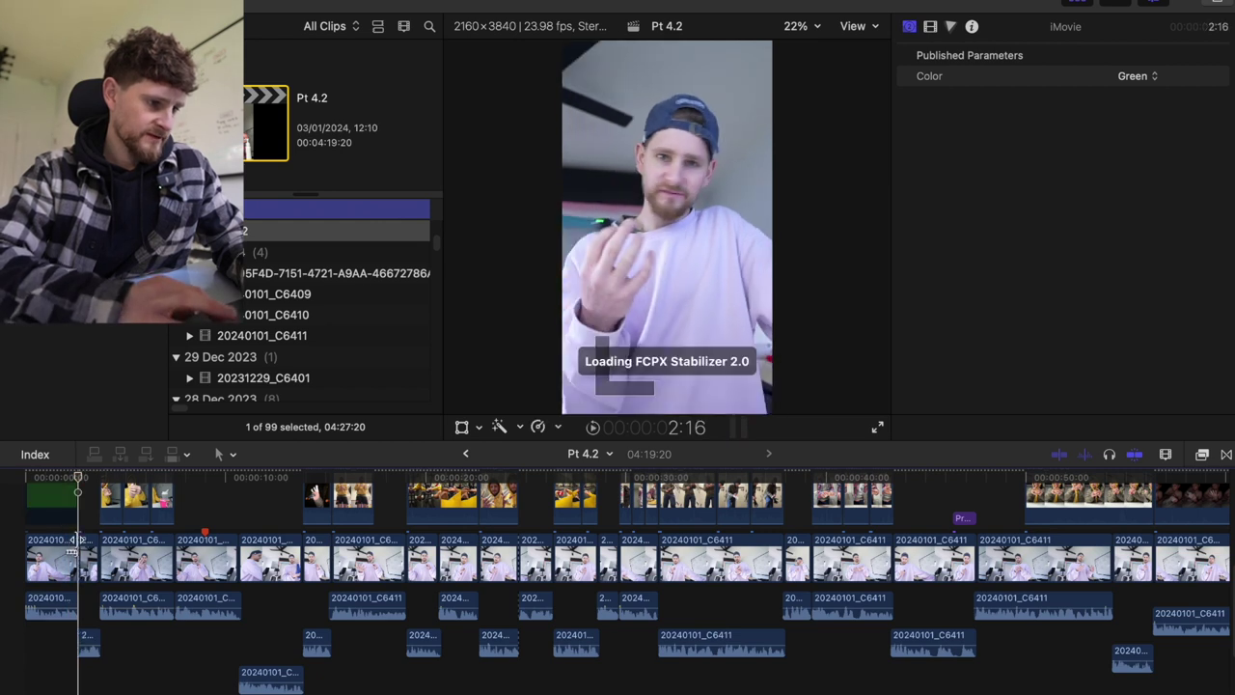
pyautogui.press('super+z')
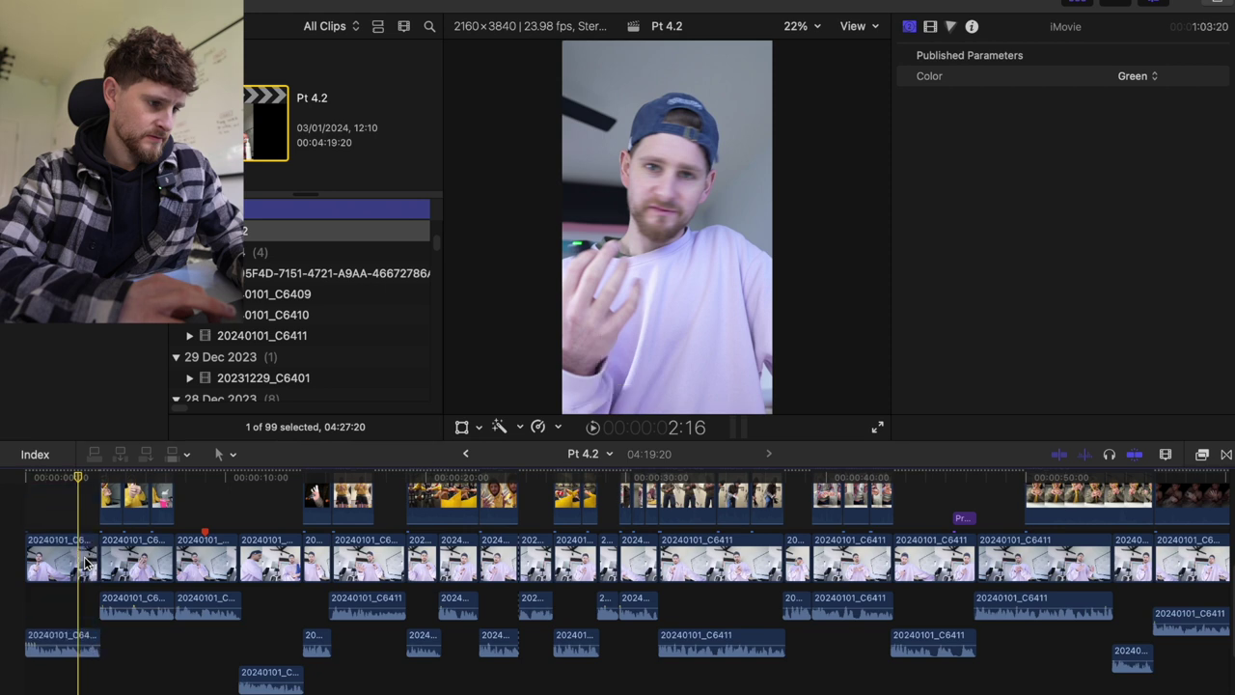
pyautogui.press('super+b')
pyautogui.click(87, 563)
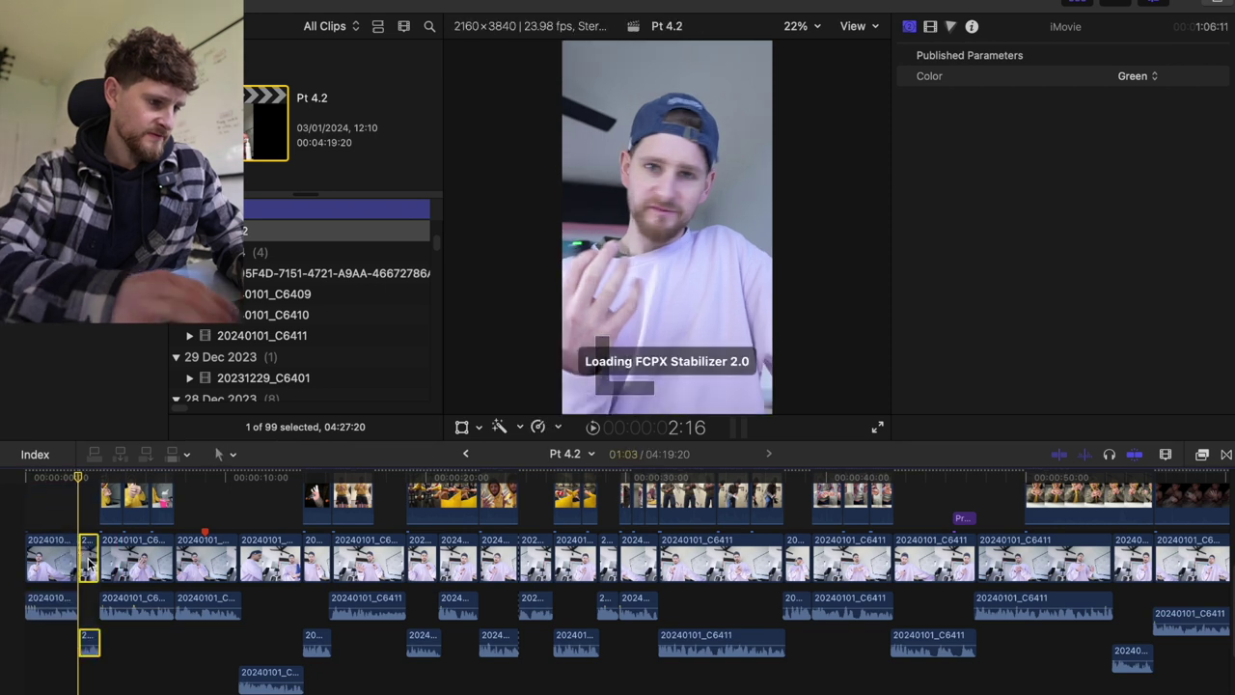
pyautogui.press('Delete')
# Move the third storyline clip, the one with the red marker, directly after the first clip and play back the new order
pyautogui.moveTo(183, 568); pyautogui.dragTo(75, 552)
pyautogui.press('Home')
pyautogui.press('space')
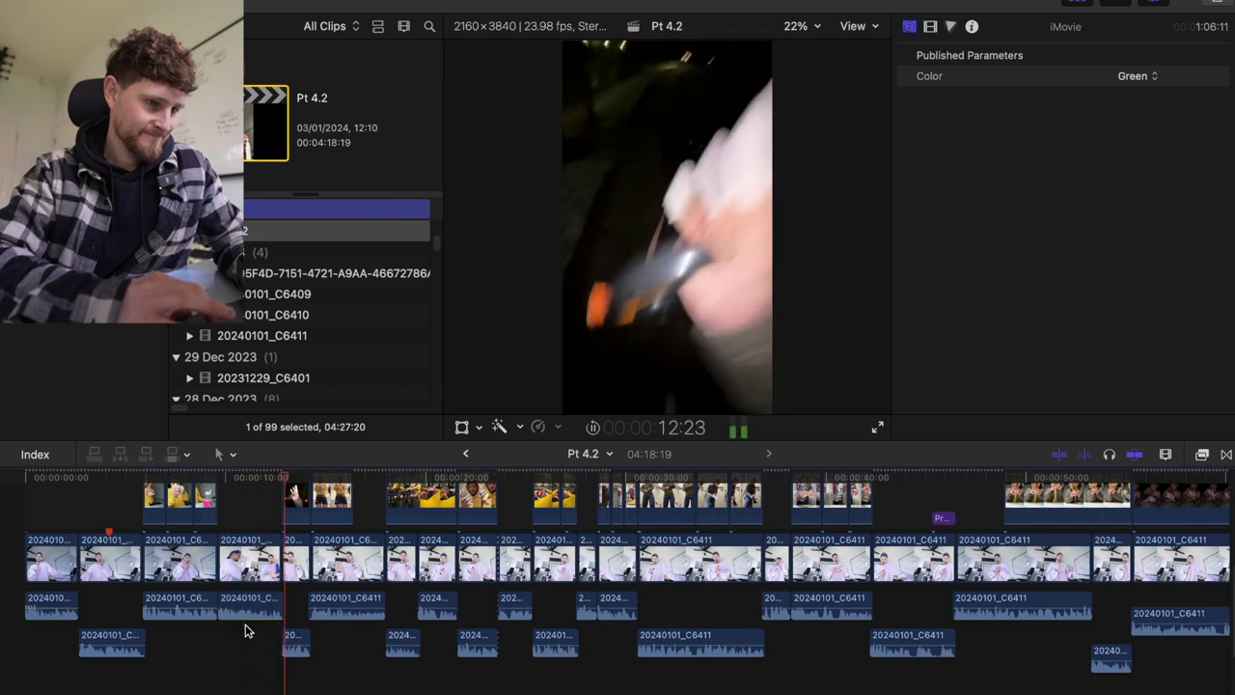
pyautogui.press('space')
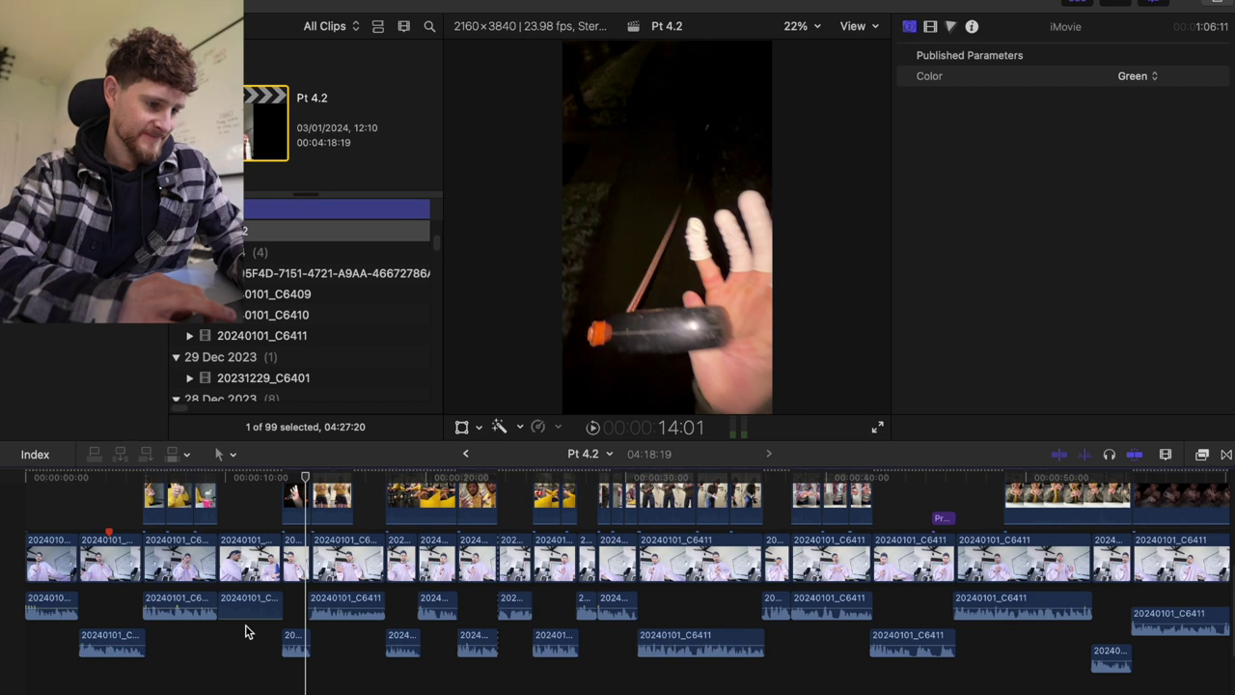
# Replay the opening and check the cuts into and out of the red-marked second clip
pyautogui.press('Home')
pyautogui.press('space')
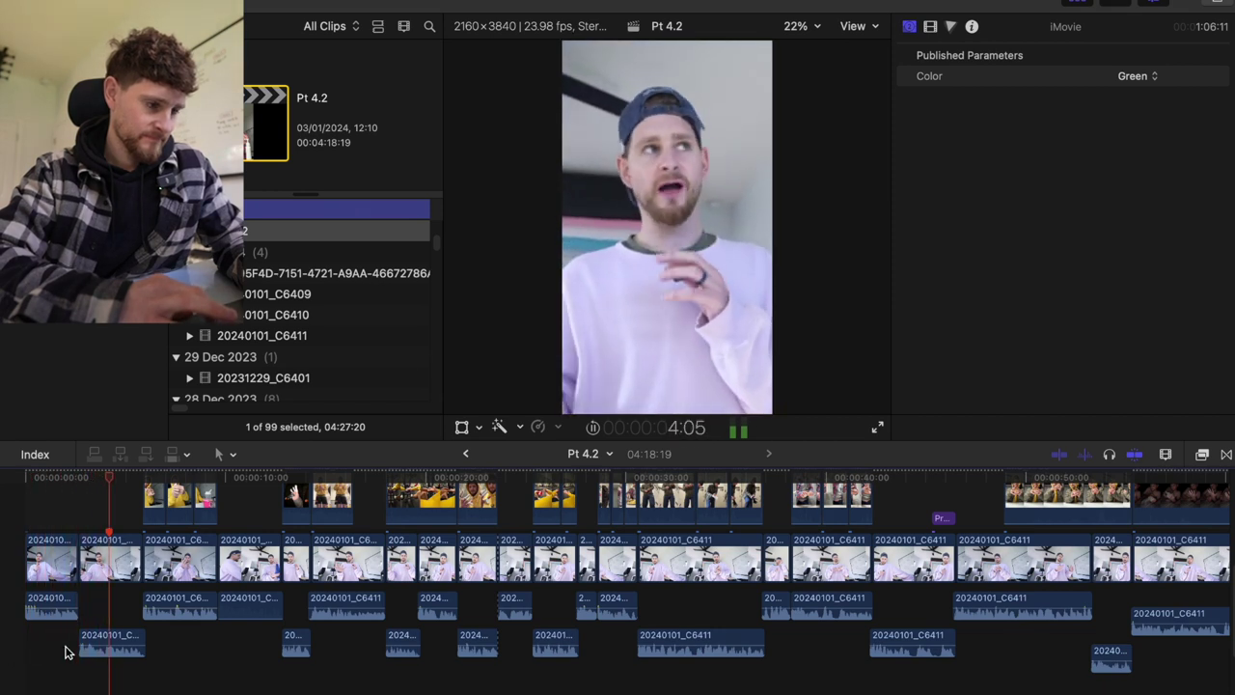
pyautogui.click(67, 527)
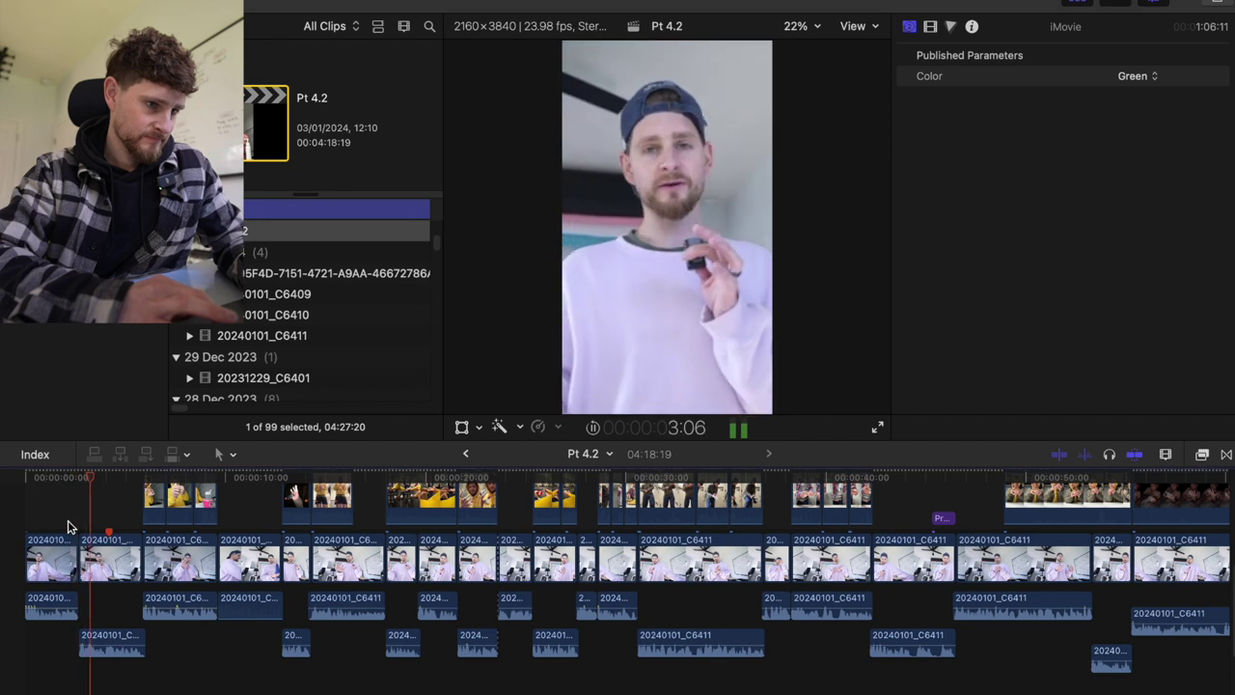
pyautogui.click(68, 526)
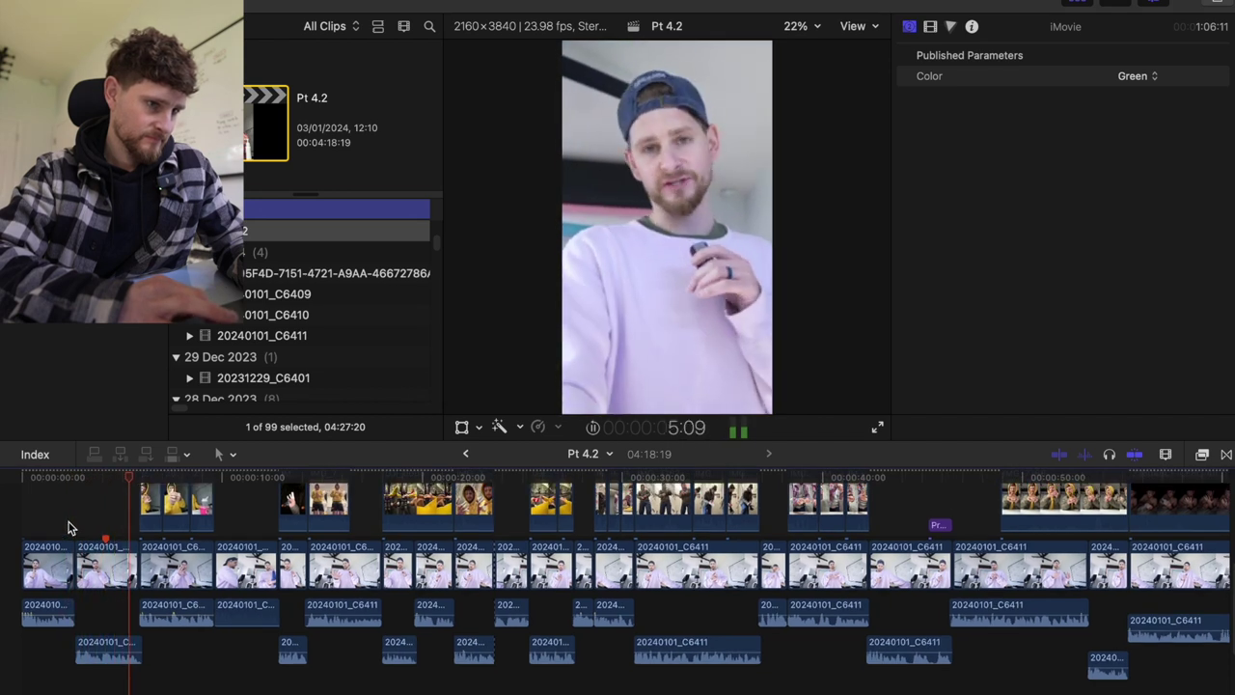
pyautogui.press('space')
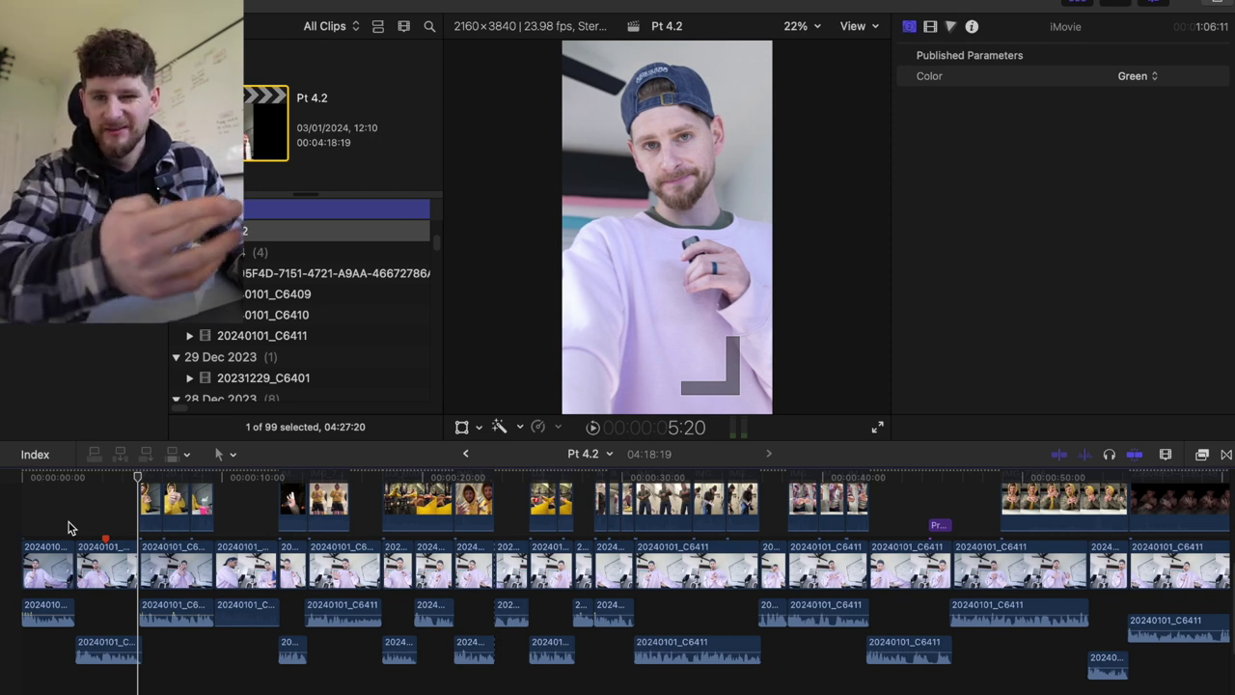
pyautogui.press('space')
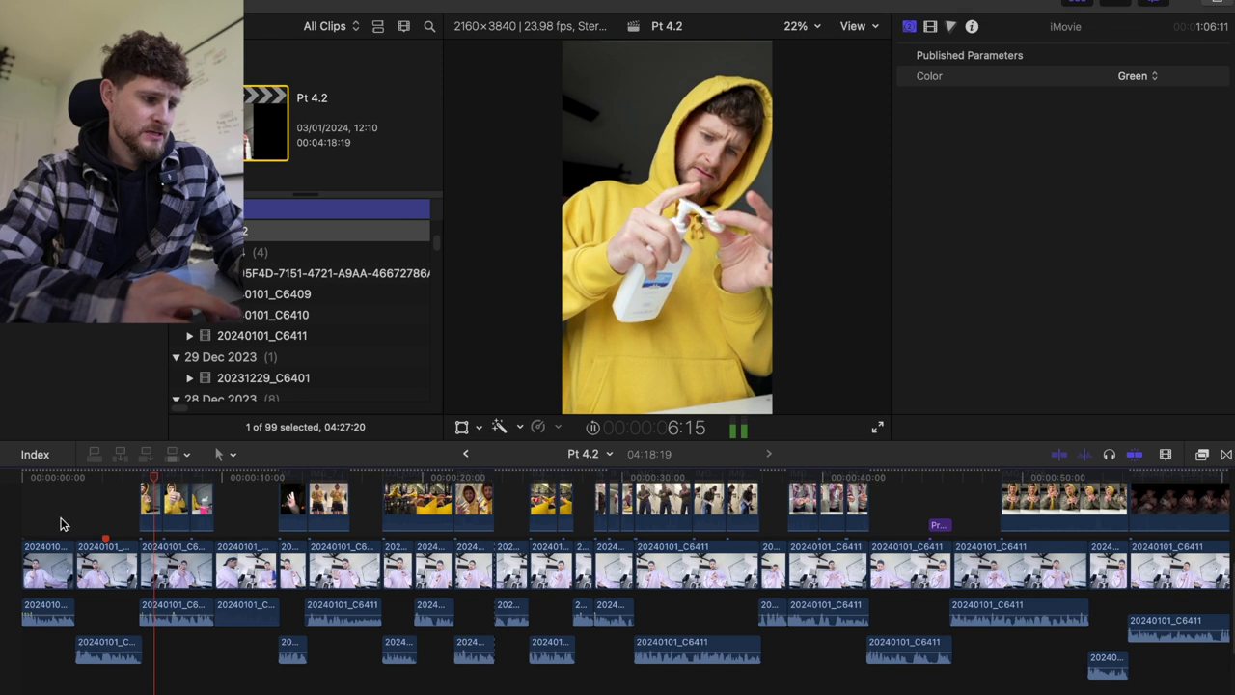
pyautogui.click(81, 518)
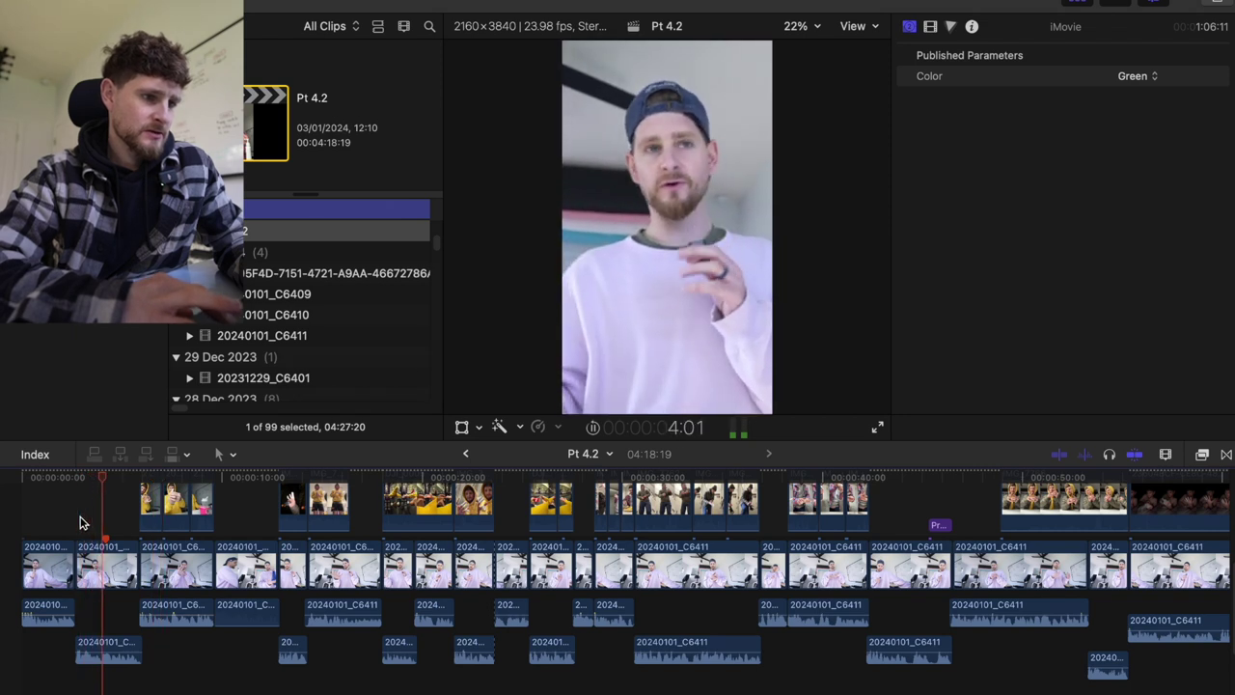
pyautogui.click(94, 518)
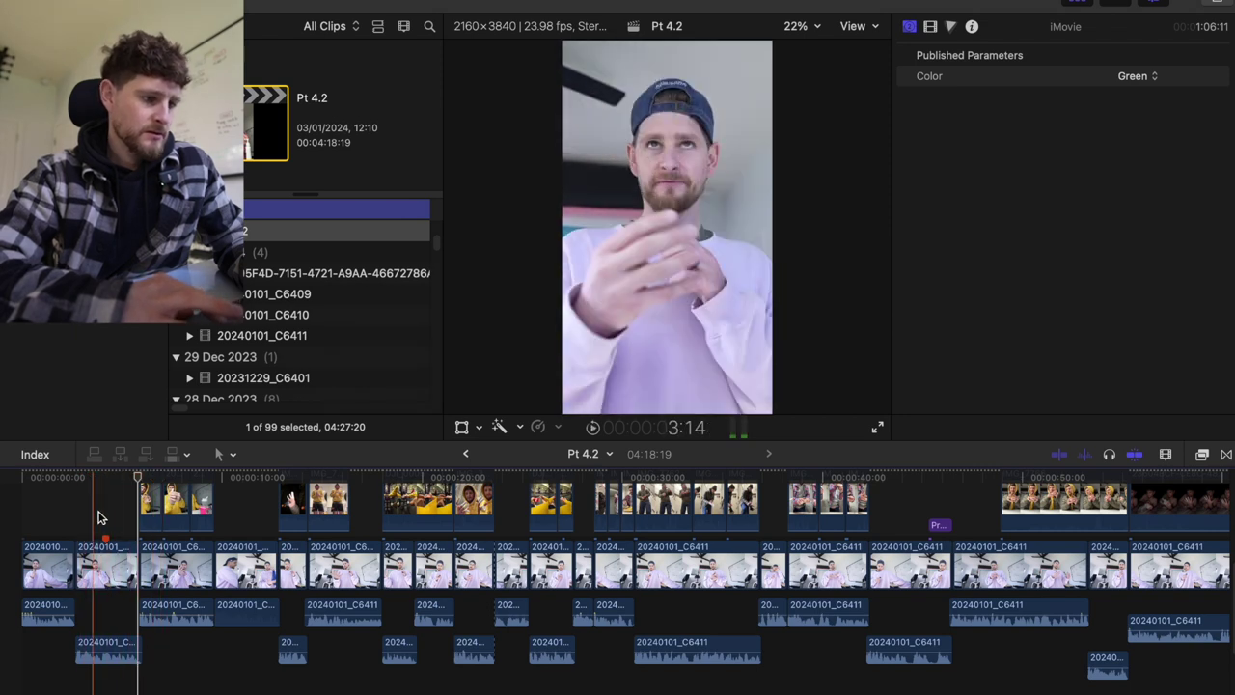
# Set the stabilizer's Offset Position Y of the red-marked second clip to -0.03 px and play back the following cut
pyautogui.click(99, 576)
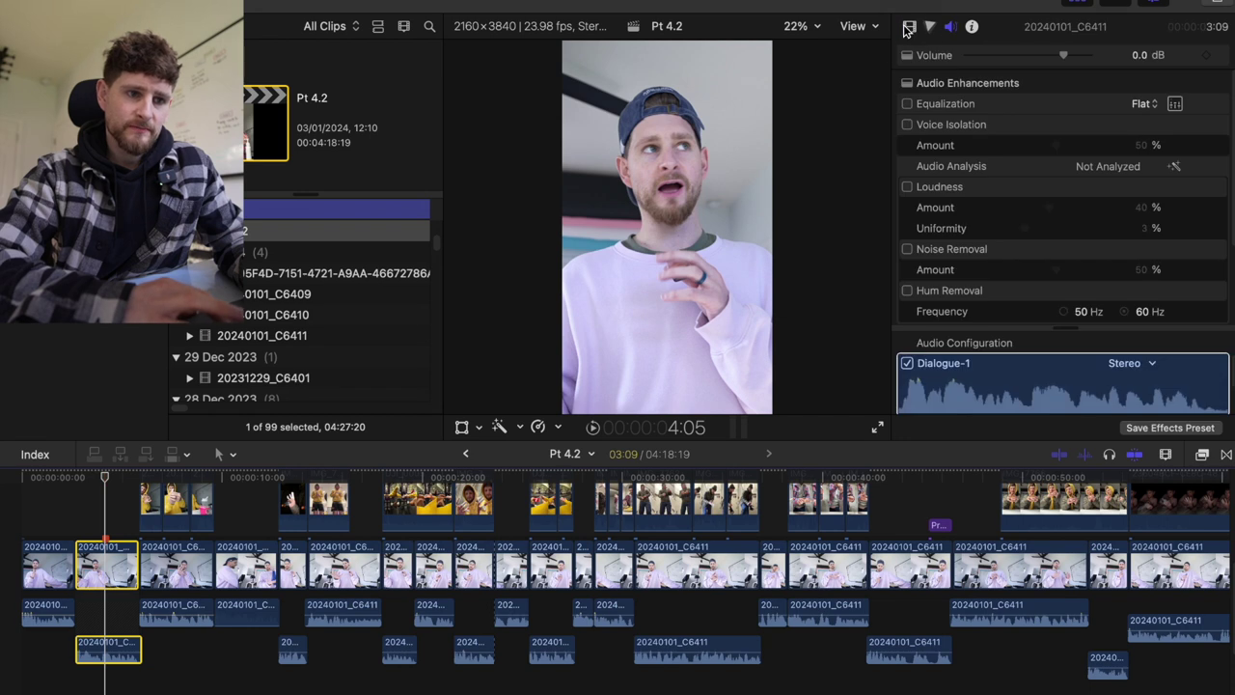
pyautogui.click(909, 27)
pyautogui.scroll(-10, 1134, 386)
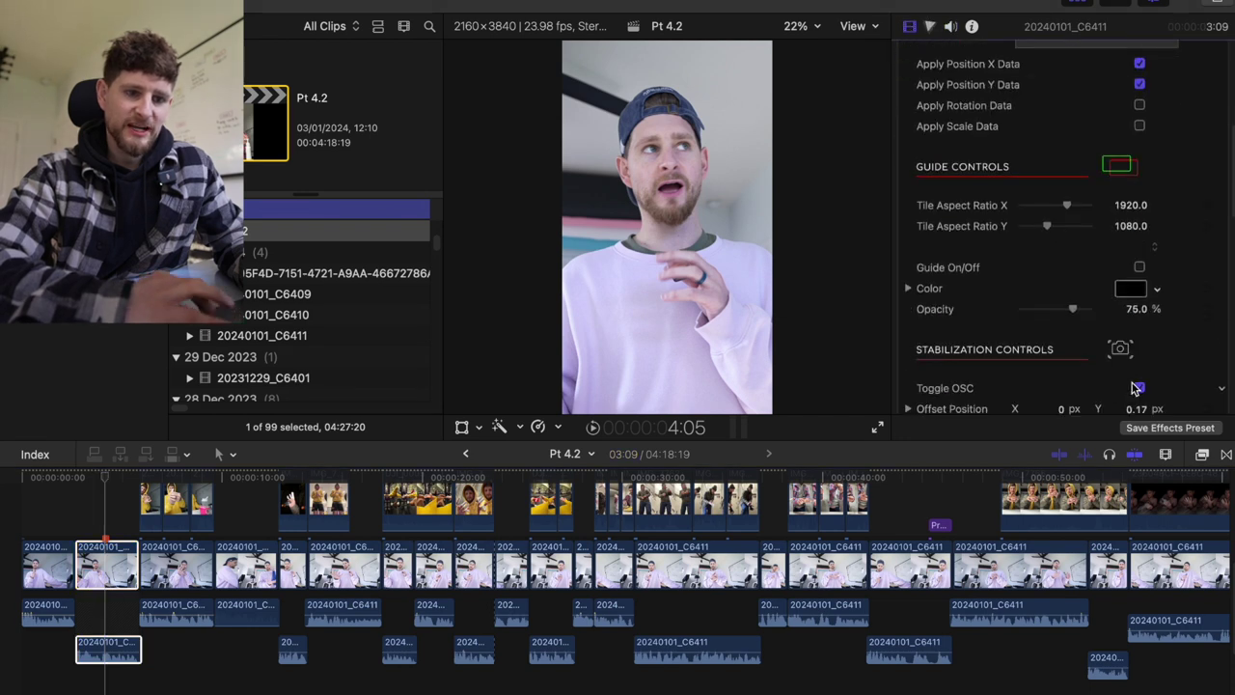
pyautogui.moveTo(1137, 277); pyautogui.dragTo(1140, 249)
pyautogui.press('space')
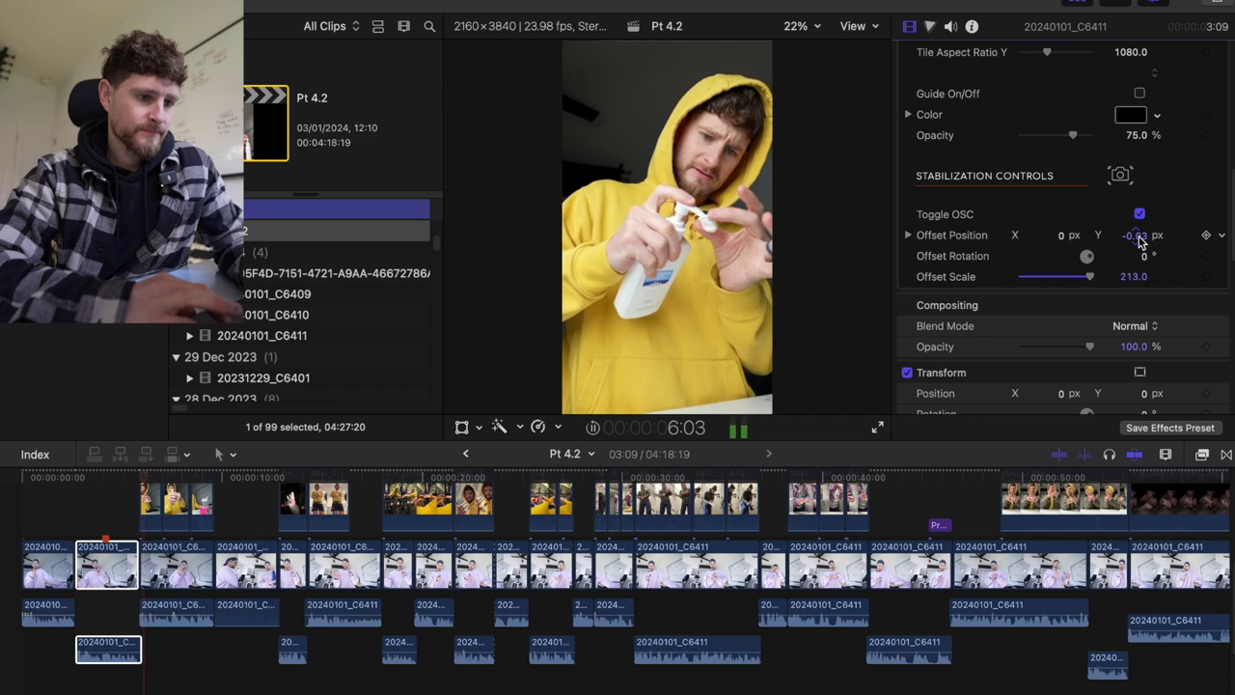
pyautogui.press('space')
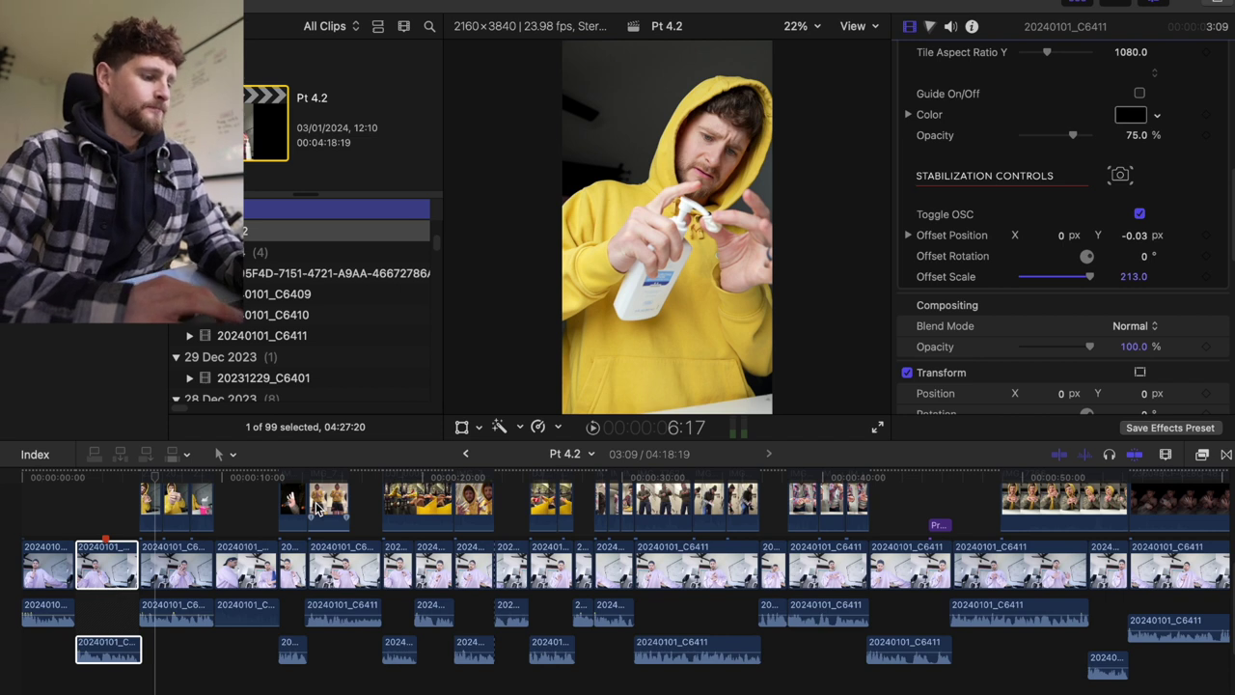
pyautogui.press('space')
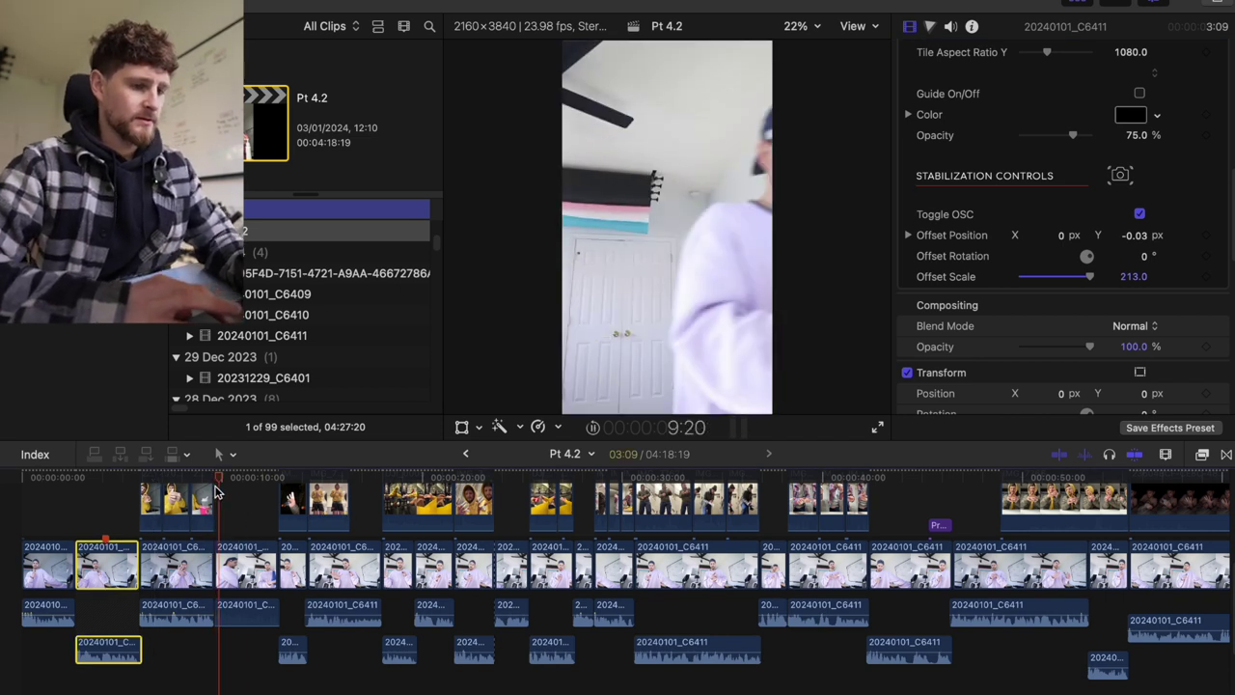
# Switch to the Notion script and enter "Every Winter my hands get disgracefully dry" in the Shot column of the Want row
pyautogui.press('super+Tab')
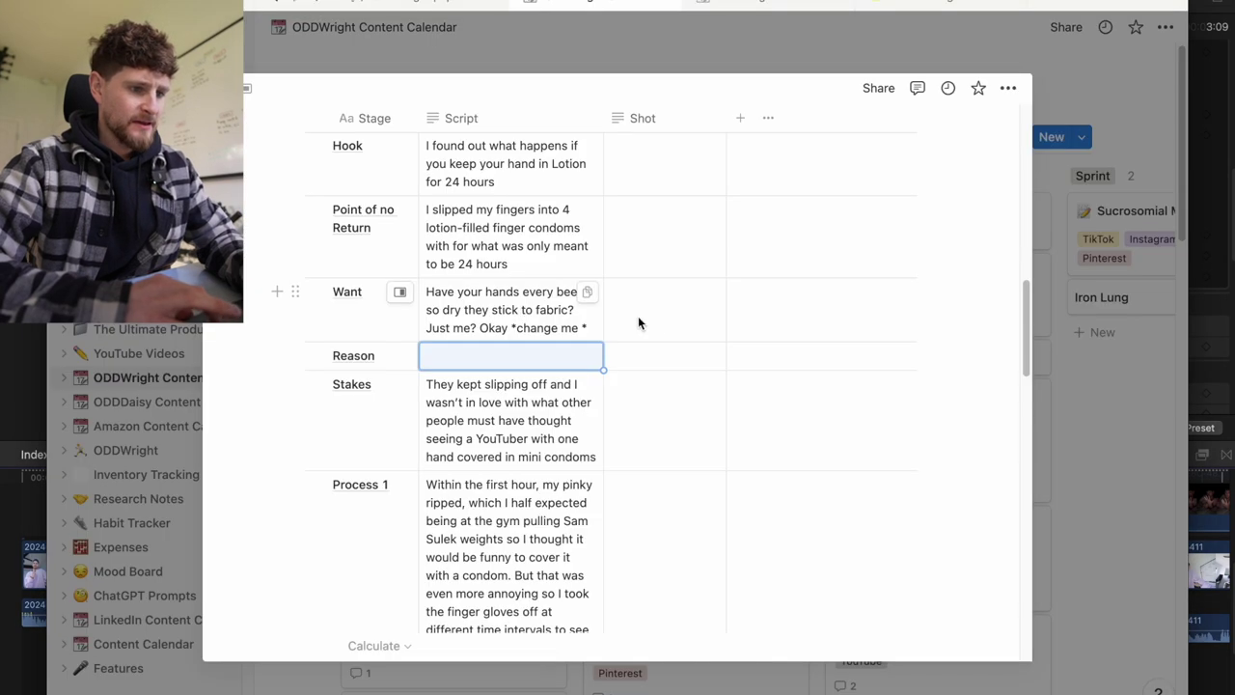
pyautogui.click(638, 315)
pyautogui.write('Every year my hands')
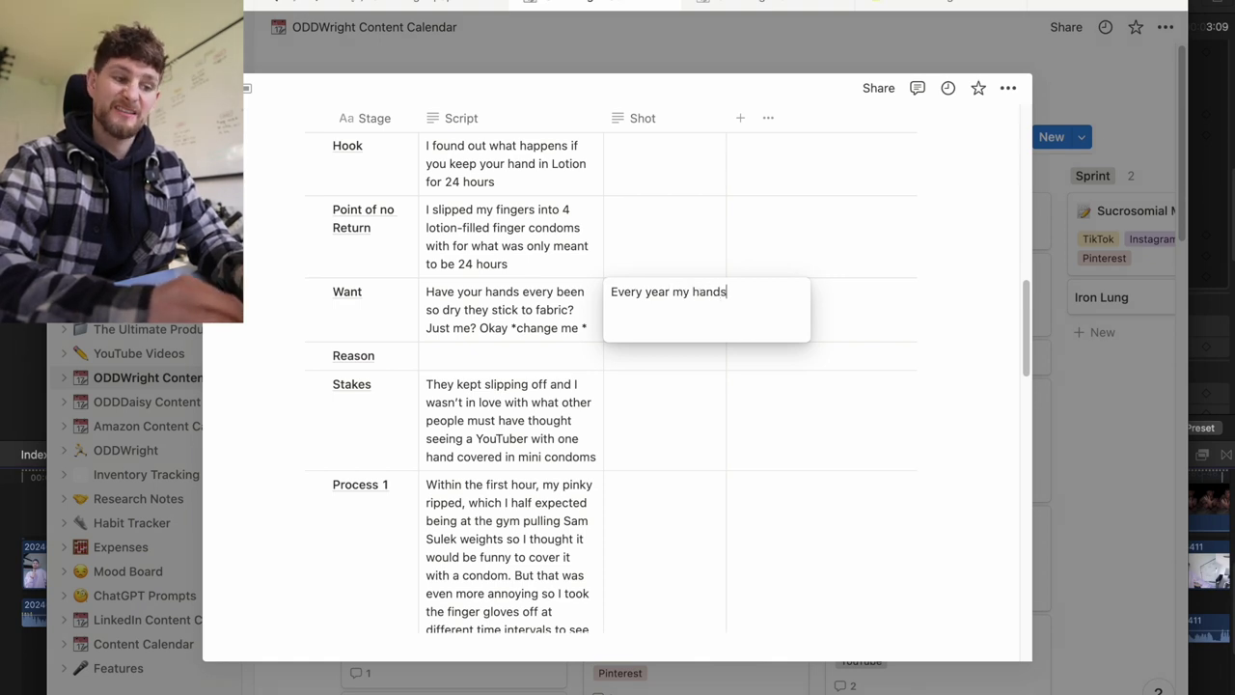
pyautogui.doubleClick(654, 292)
pyautogui.write('Winter')
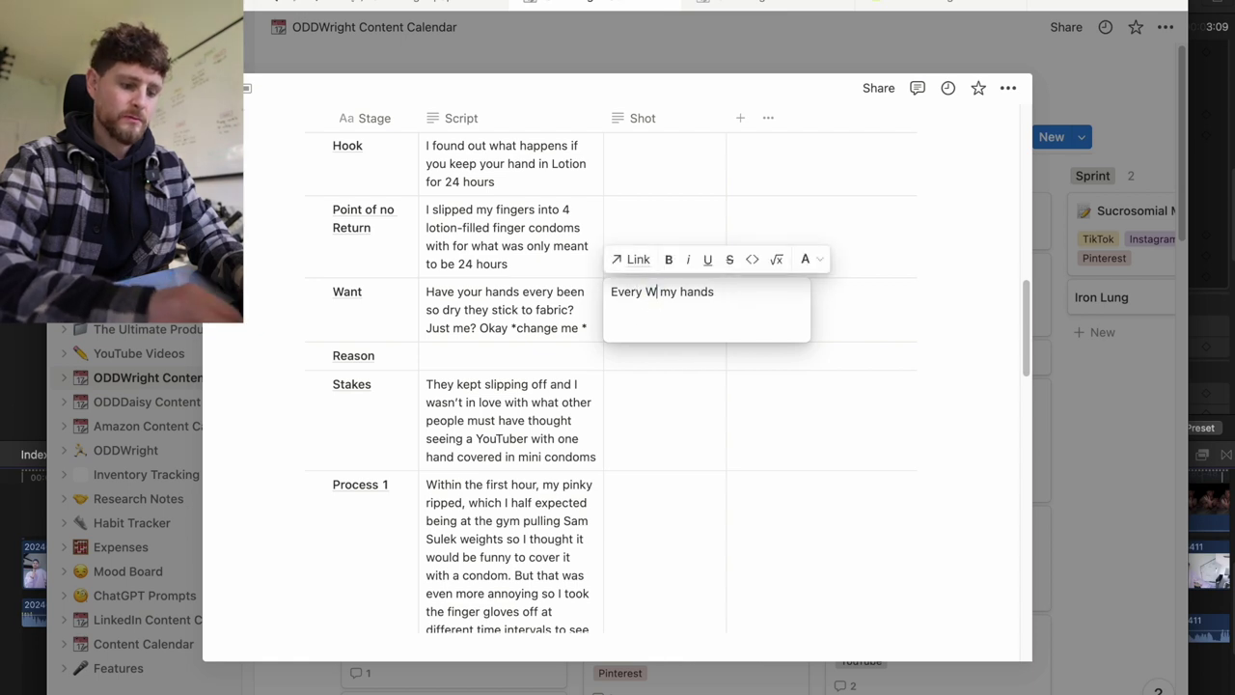
pyautogui.click(751, 289)
pyautogui.write('get ')
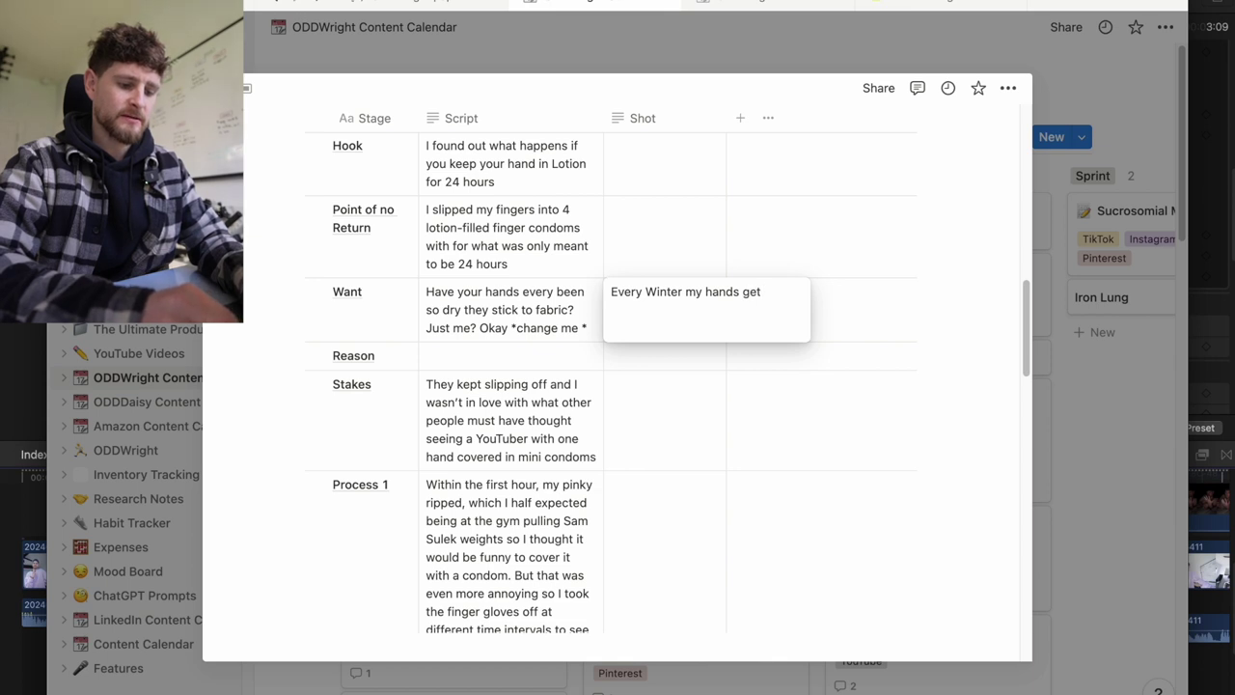
pyautogui.write('disgracefully dr')
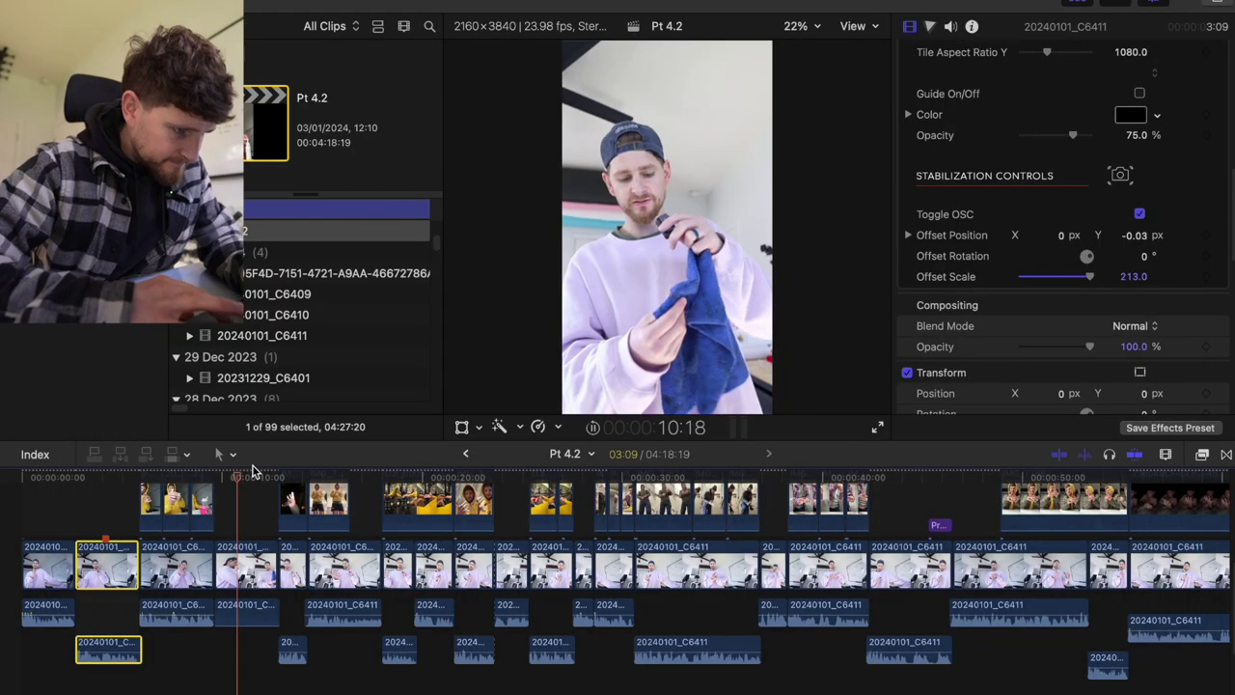
# Return to the Pt 4.2 timeline and review the lotion and towel shots between about 6 and 14 seconds
pyautogui.click(269, 477)
pyautogui.press('space')
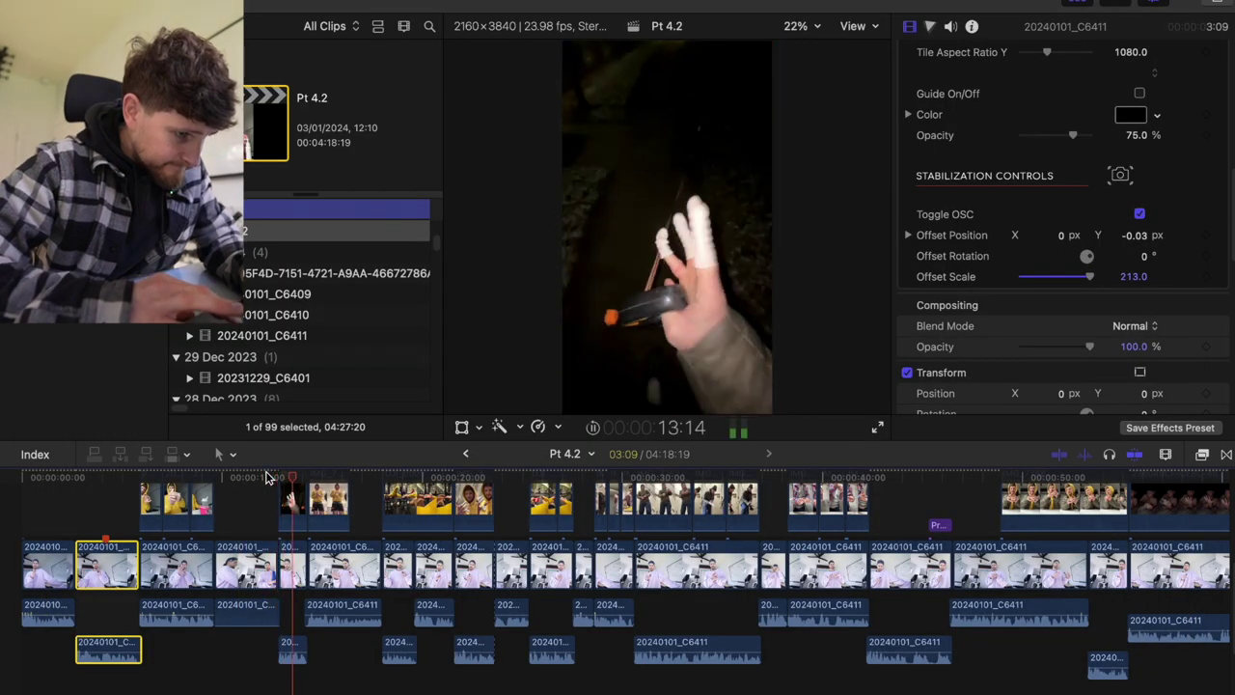
pyautogui.press('space')
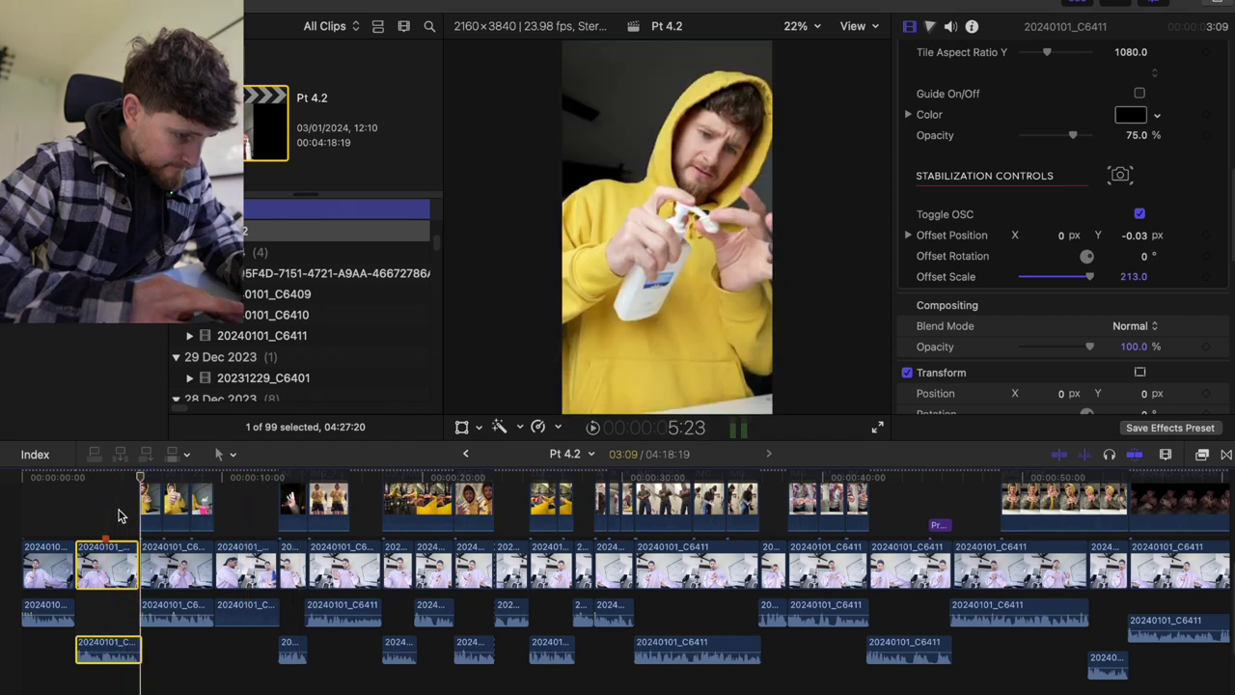
pyautogui.press('space')
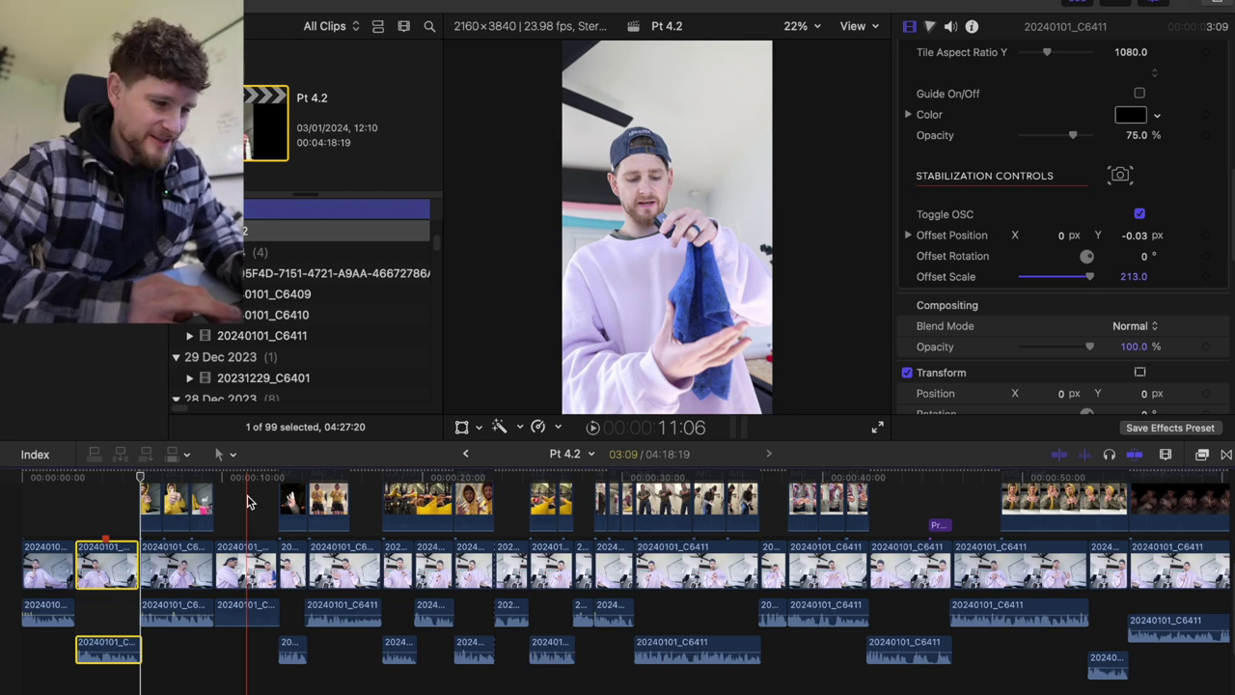
pyautogui.press('space')
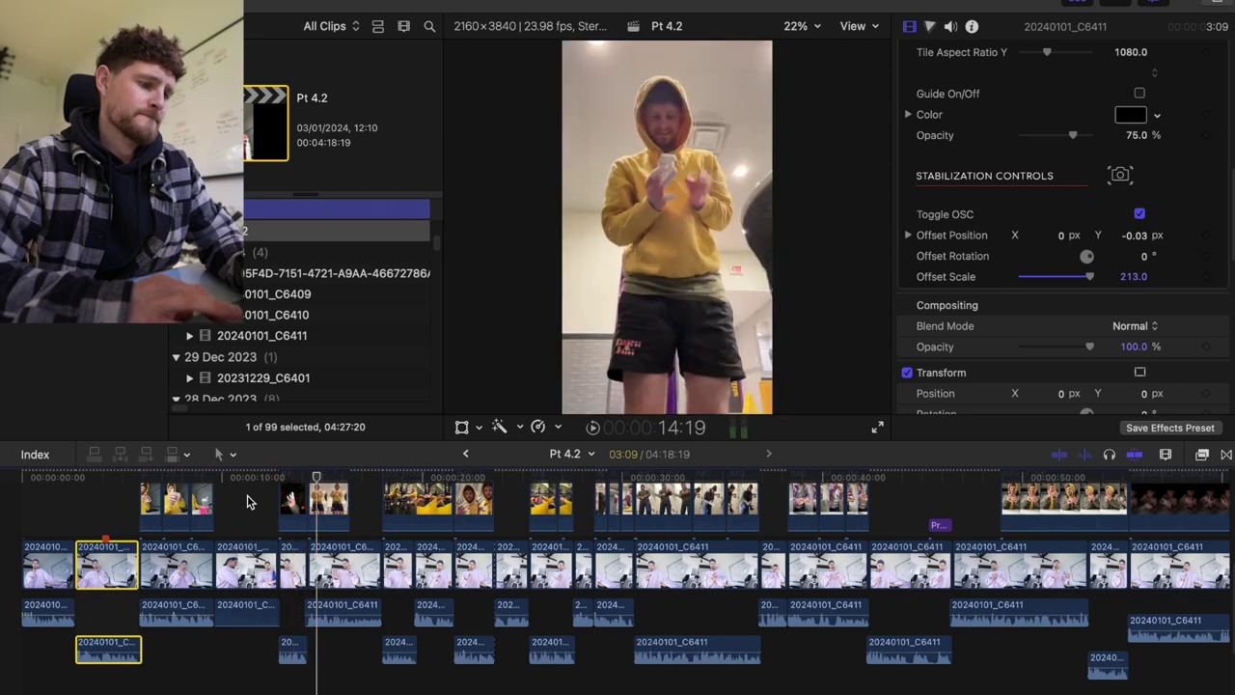
pyautogui.click(188, 477)
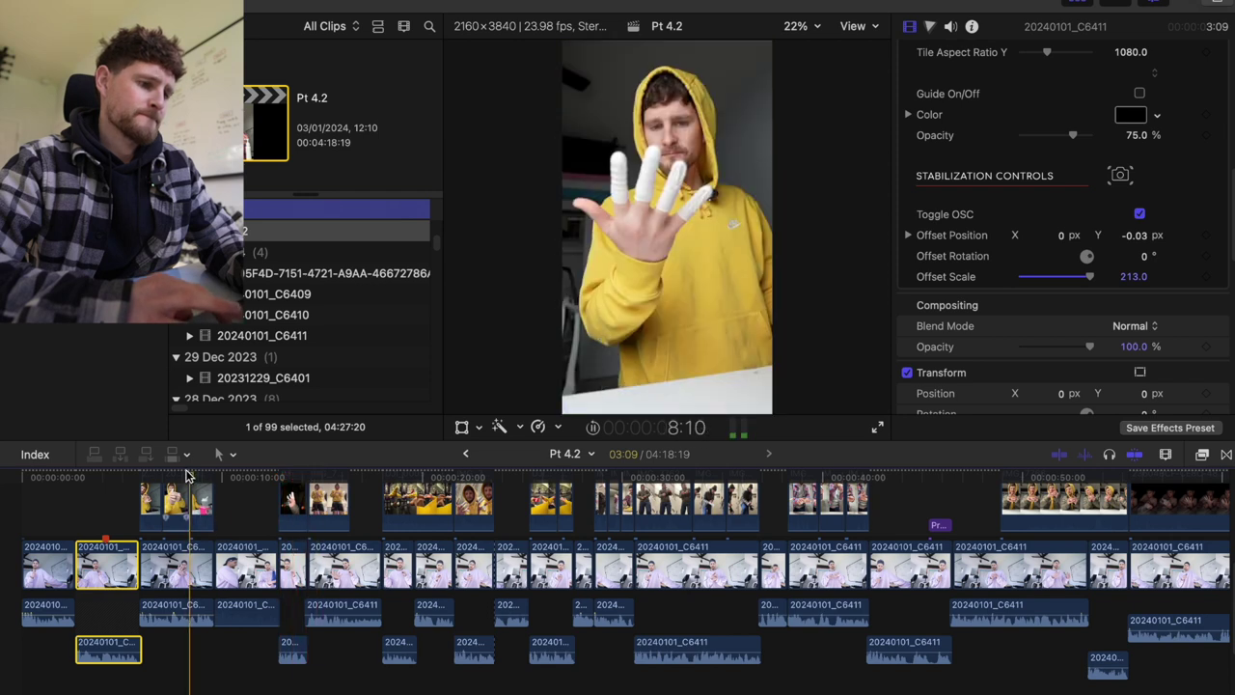
pyautogui.press('space')
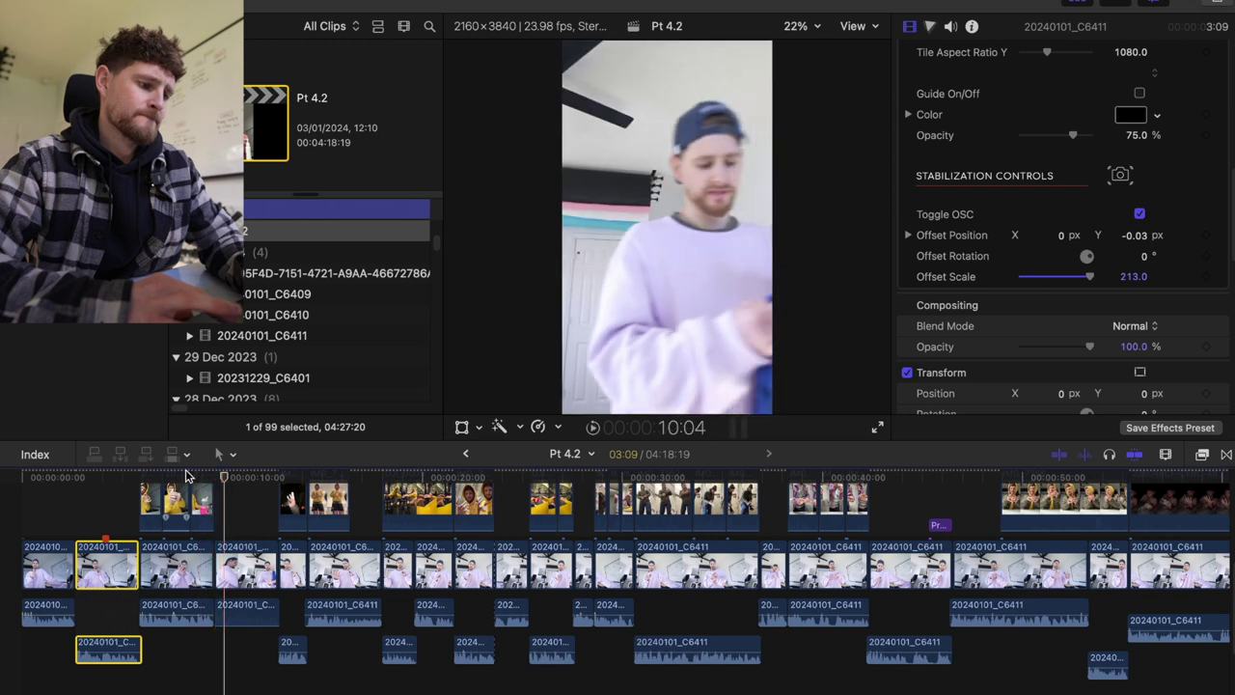
# Replay the lotion and towel shots, disable the third and fourth talking-head clips, and play the timeline onward from there
pyautogui.click(132, 478)
pyautogui.press('space')
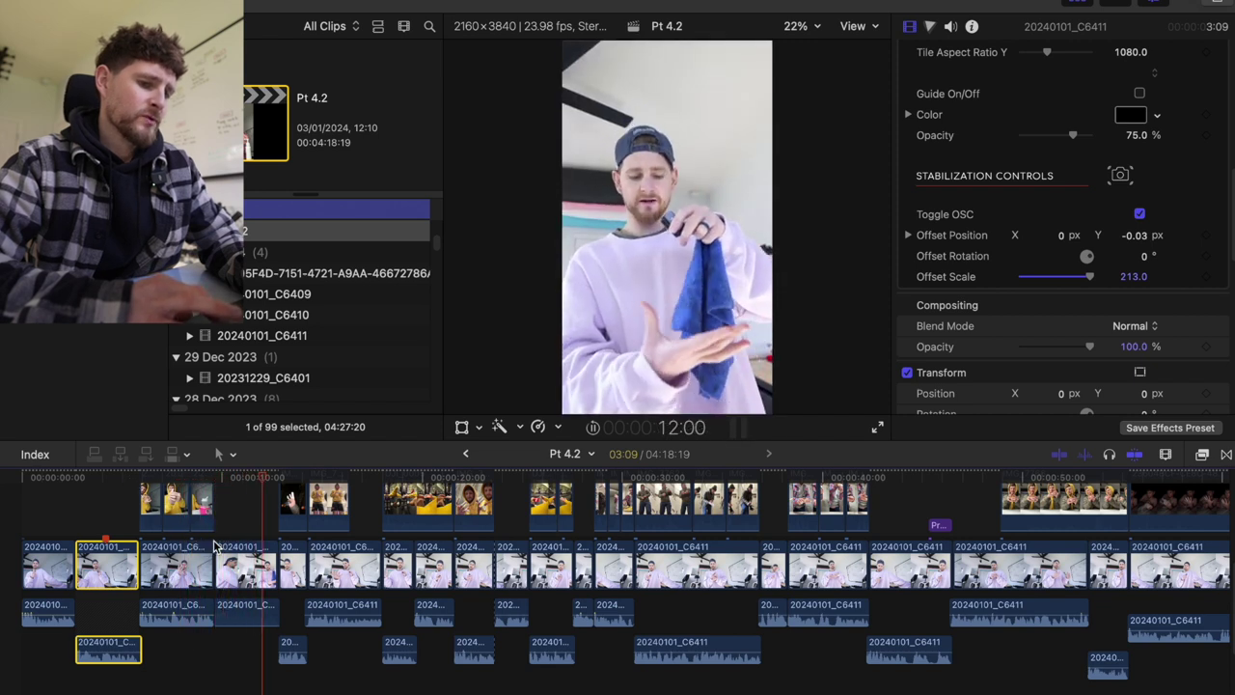
pyautogui.press('space')
pyautogui.moveTo(144, 676); pyautogui.dragTo(244, 569)
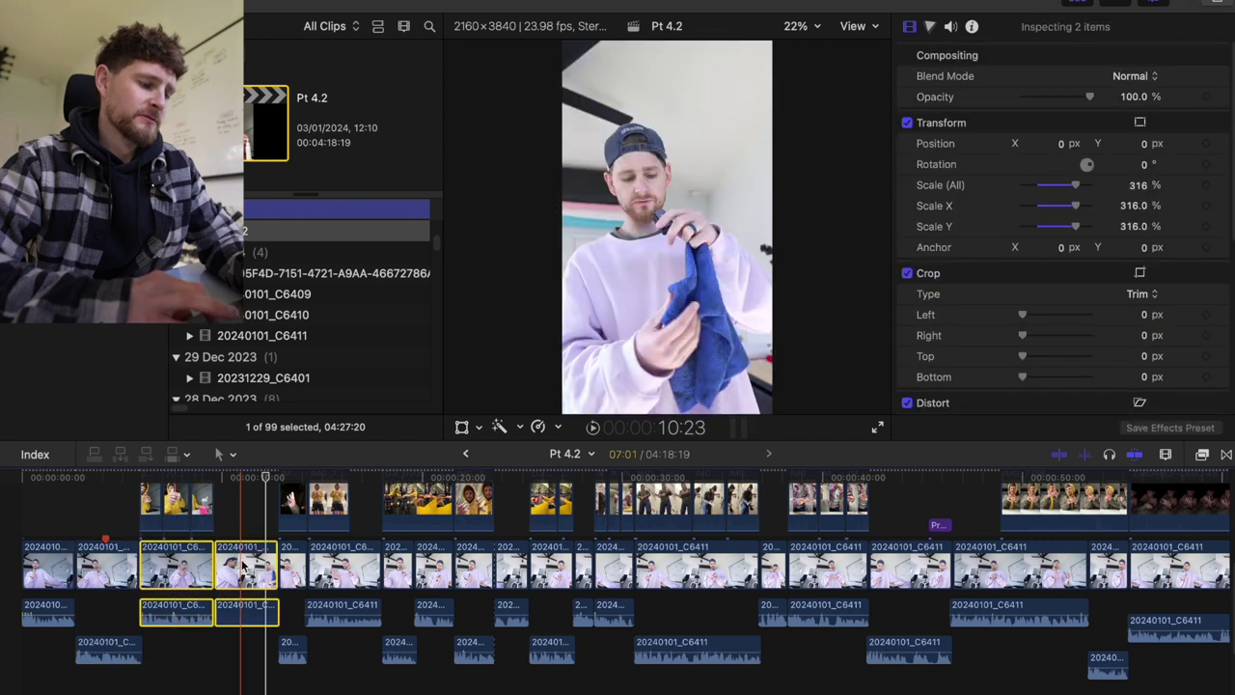
pyautogui.press('space')
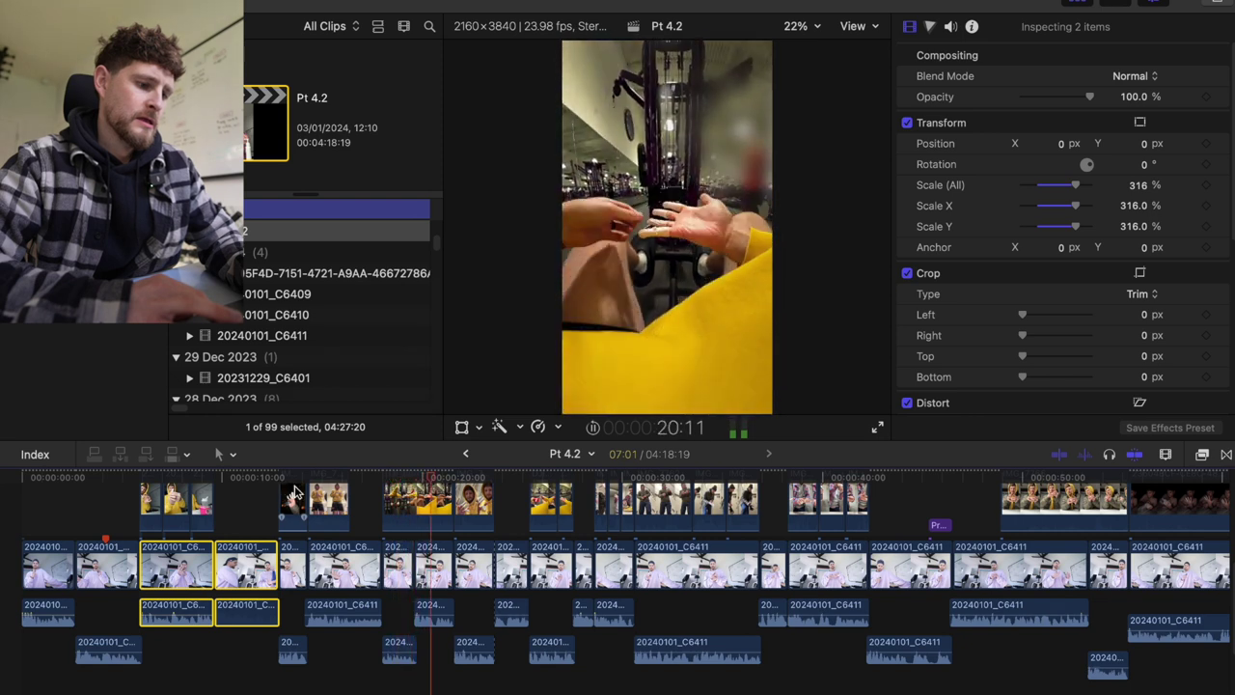
# Try splitting the DJI_0005 gym clip at 19:15 and undo the split
pyautogui.press('space')
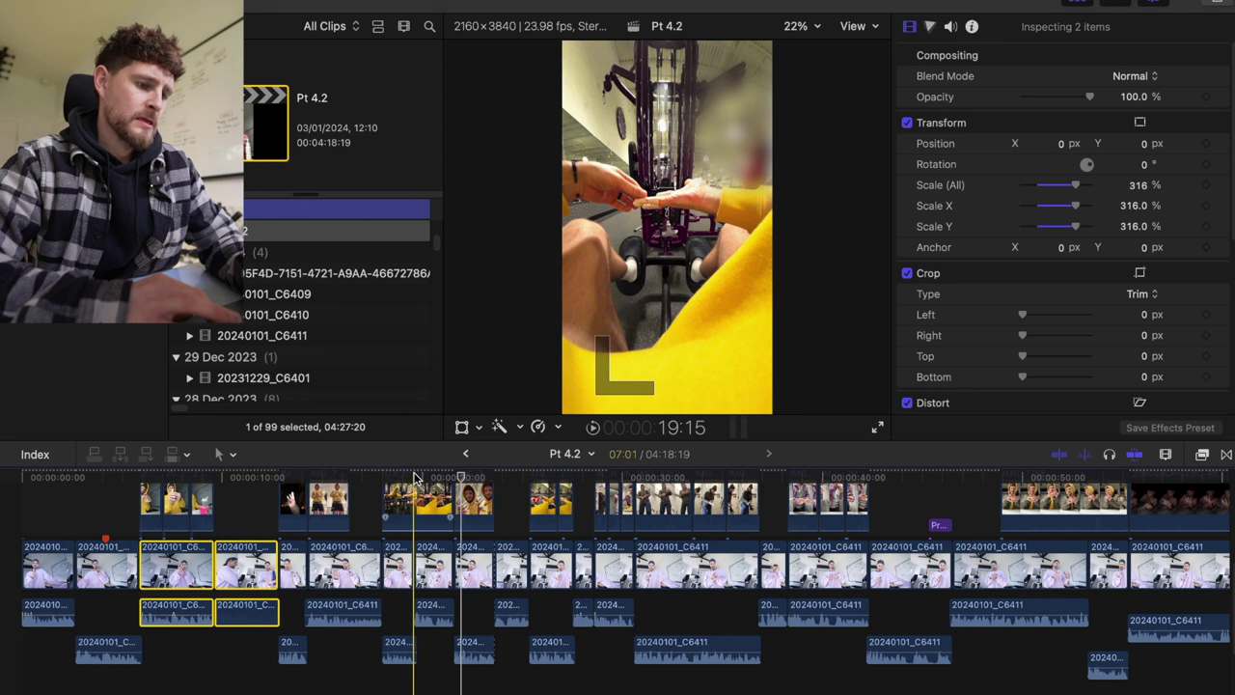
pyautogui.press('super+equal')
pyautogui.press('super+equal')
pyautogui.press('b')
pyautogui.click(413, 514)
pyautogui.press('a')
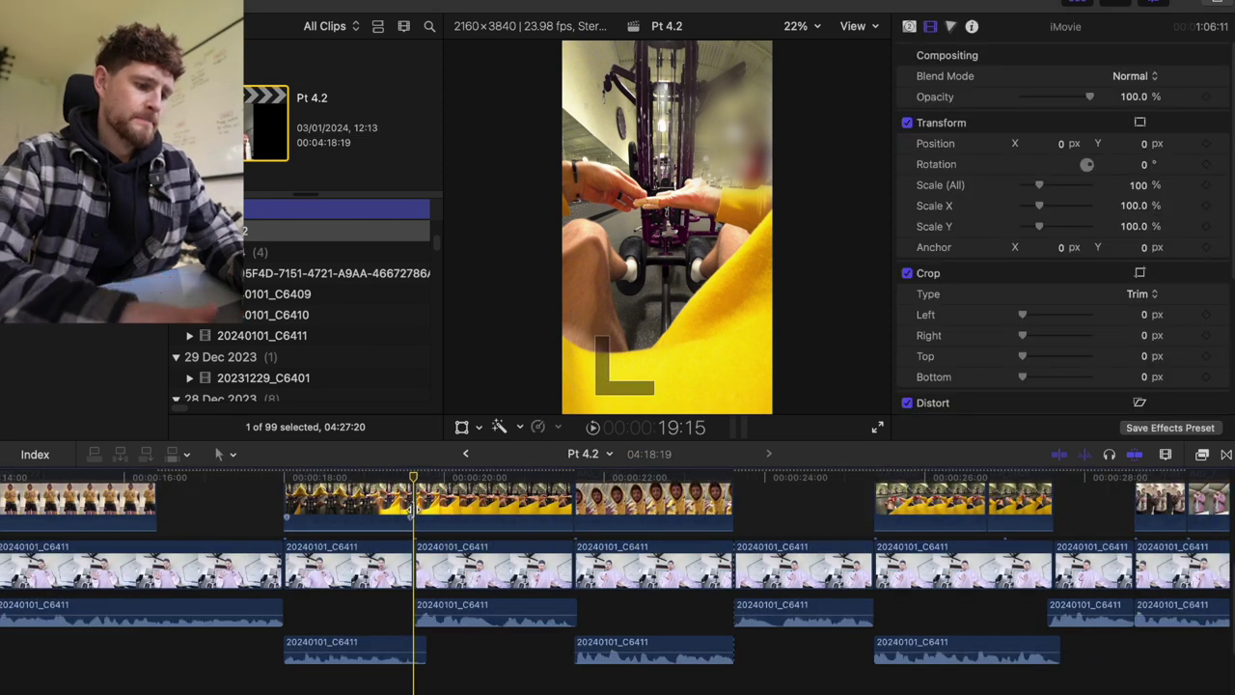
pyautogui.press('super+minus')
pyautogui.press('super+minus')
pyautogui.press('super+minus')
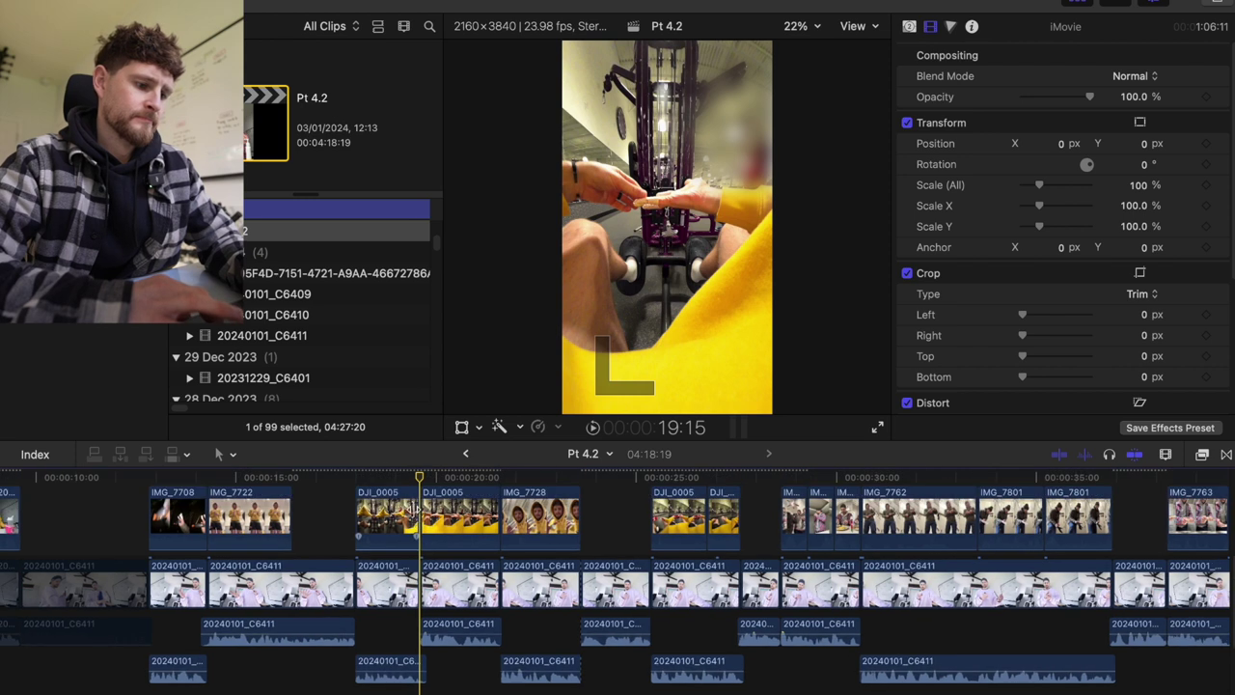
pyautogui.press('super+z')
# Play back the DJI_0005 gym clip from its start to about 19:16
pyautogui.press('space')
pyautogui.click(353, 476)
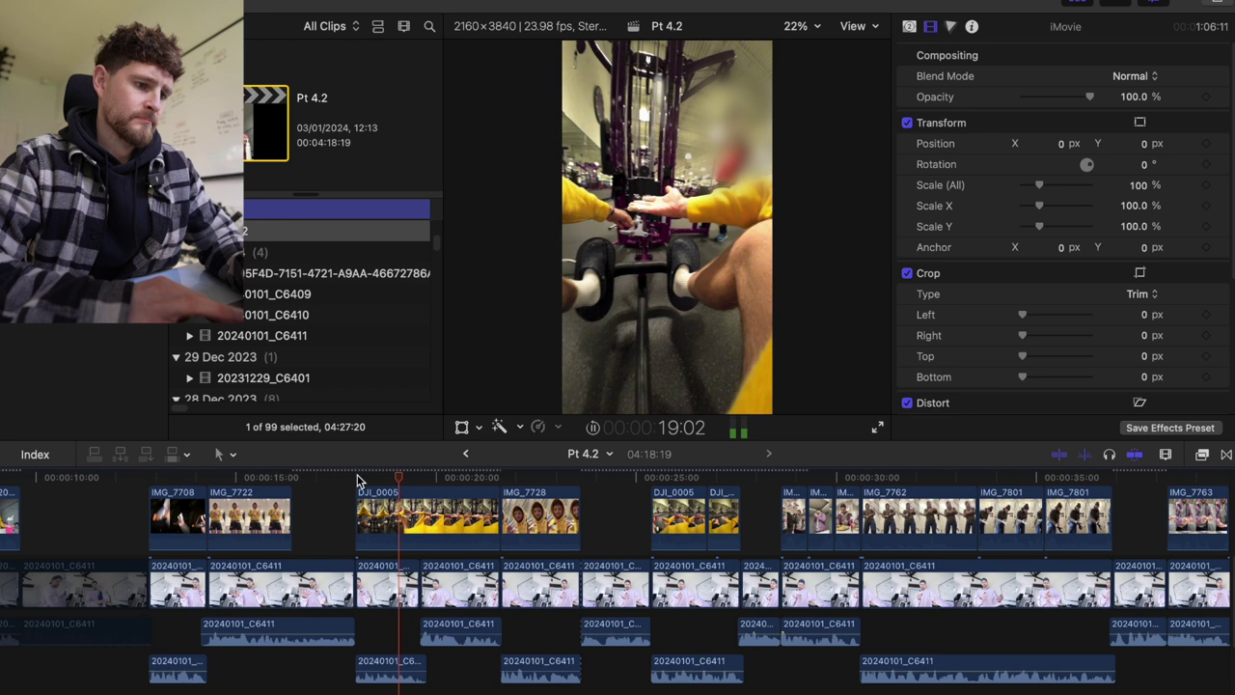
pyautogui.press('space')
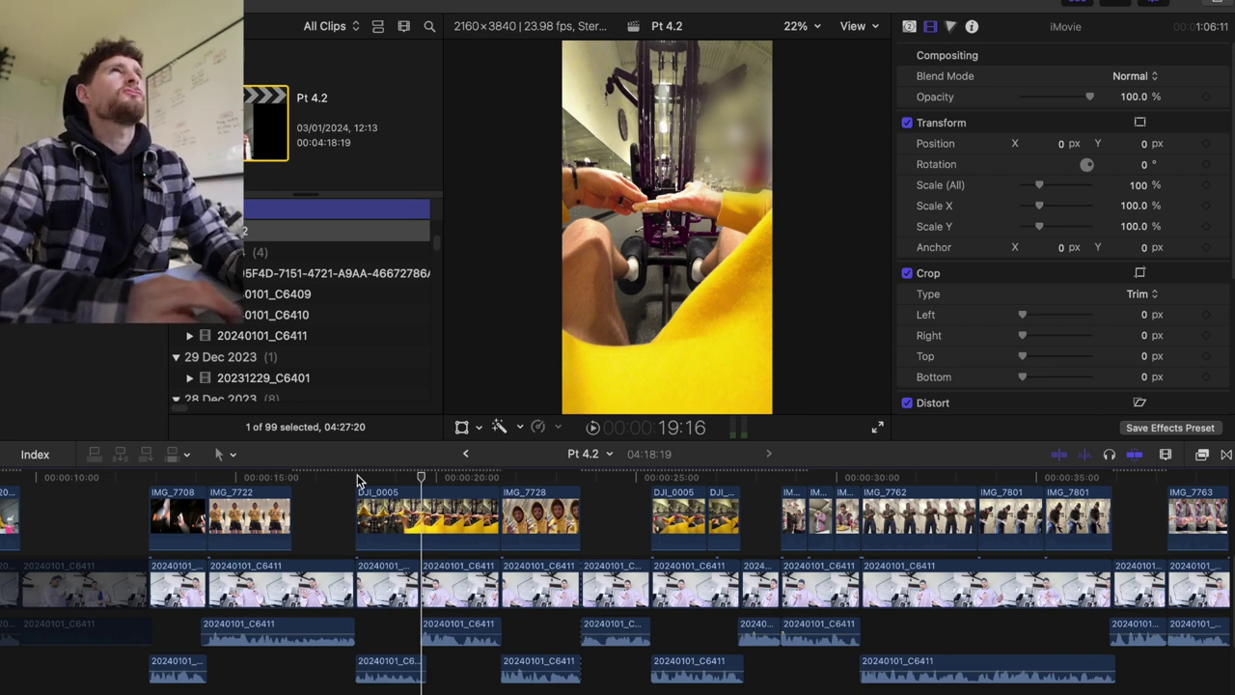
# Play across the disabled section and re-enable only the third talking-head clip under the yellow-hoodie shots
pyautogui.hscroll(-3, 357, 481)
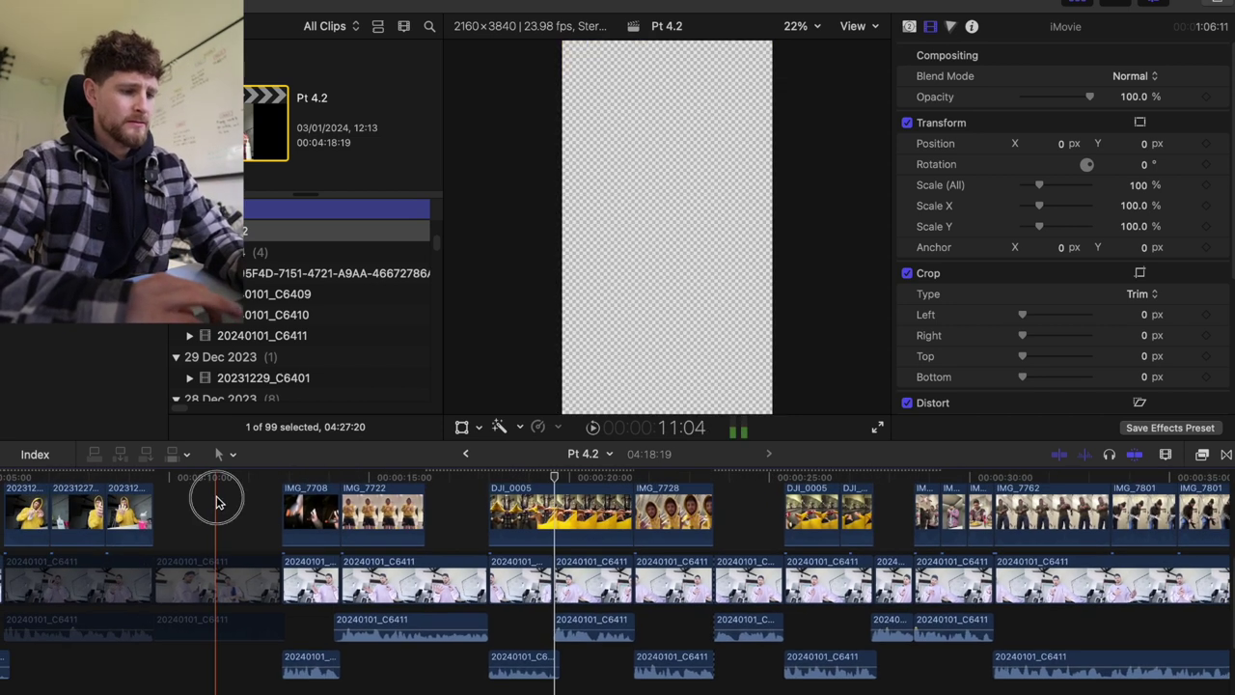
pyautogui.press('space')
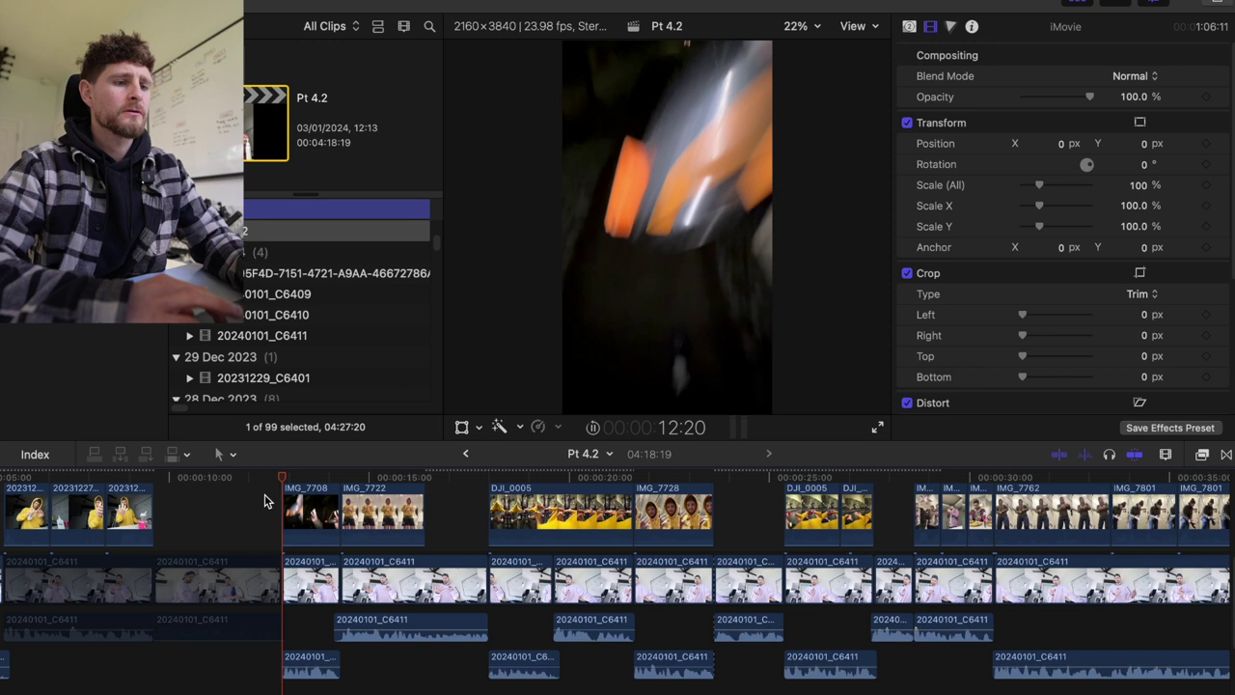
pyautogui.press('space')
pyautogui.click(142, 499)
pyautogui.press('space')
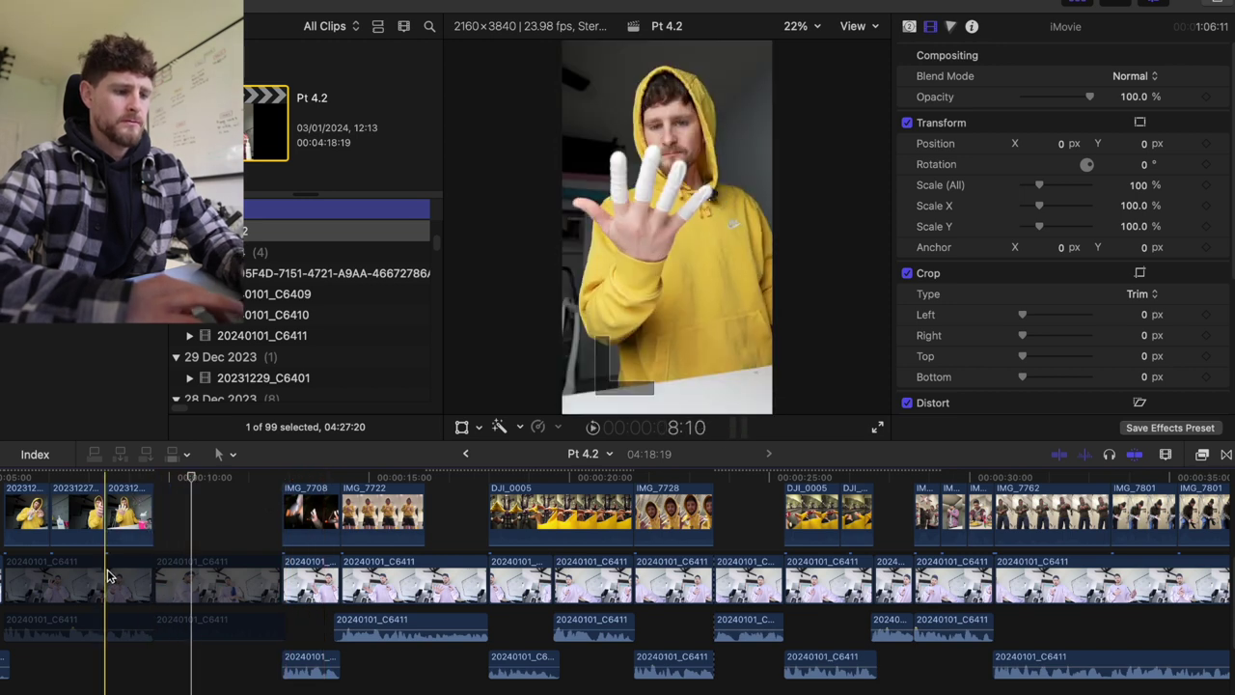
pyautogui.click(110, 574)
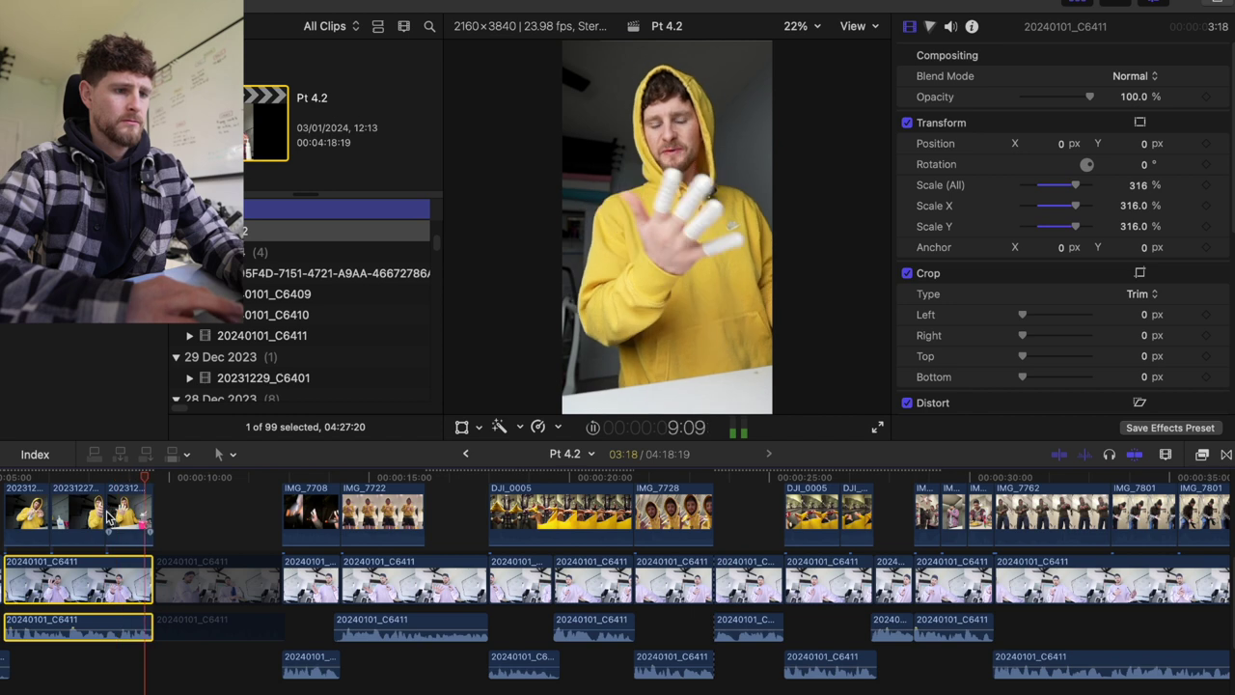
pyautogui.hscroll(-5, 128, 548)
pyautogui.scroll(-2, 128, 548)
pyautogui.hscroll(-1, 128, 548)
pyautogui.scroll(-1, 129, 549)
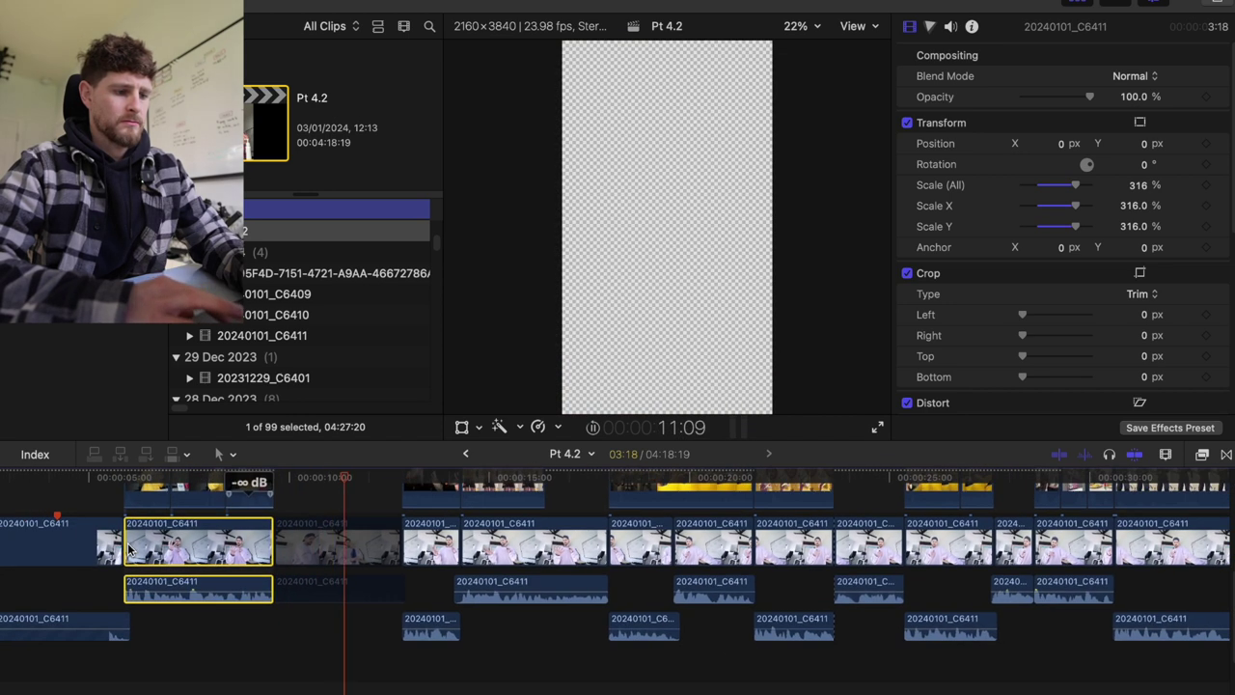
# Open the Pt 4 project to review its section between about 6 and 13 seconds, and compare it with Pt 4.2
pyautogui.scroll(2, 319, 289)
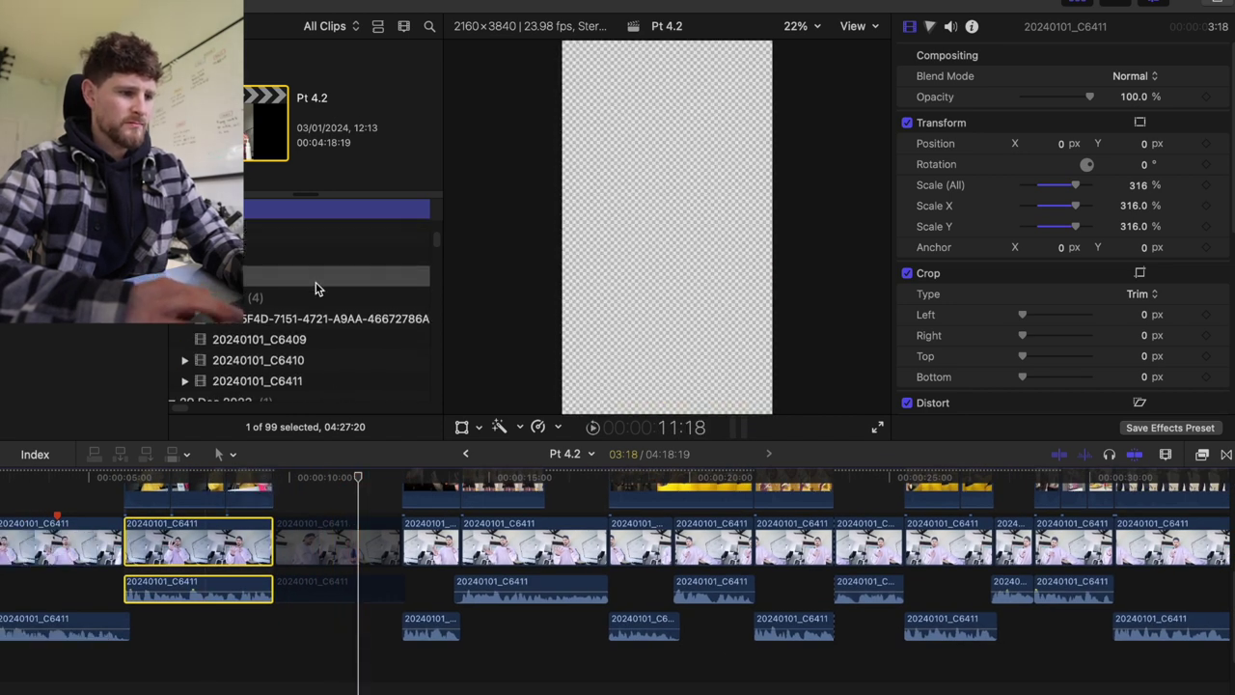
pyautogui.doubleClick(311, 258)
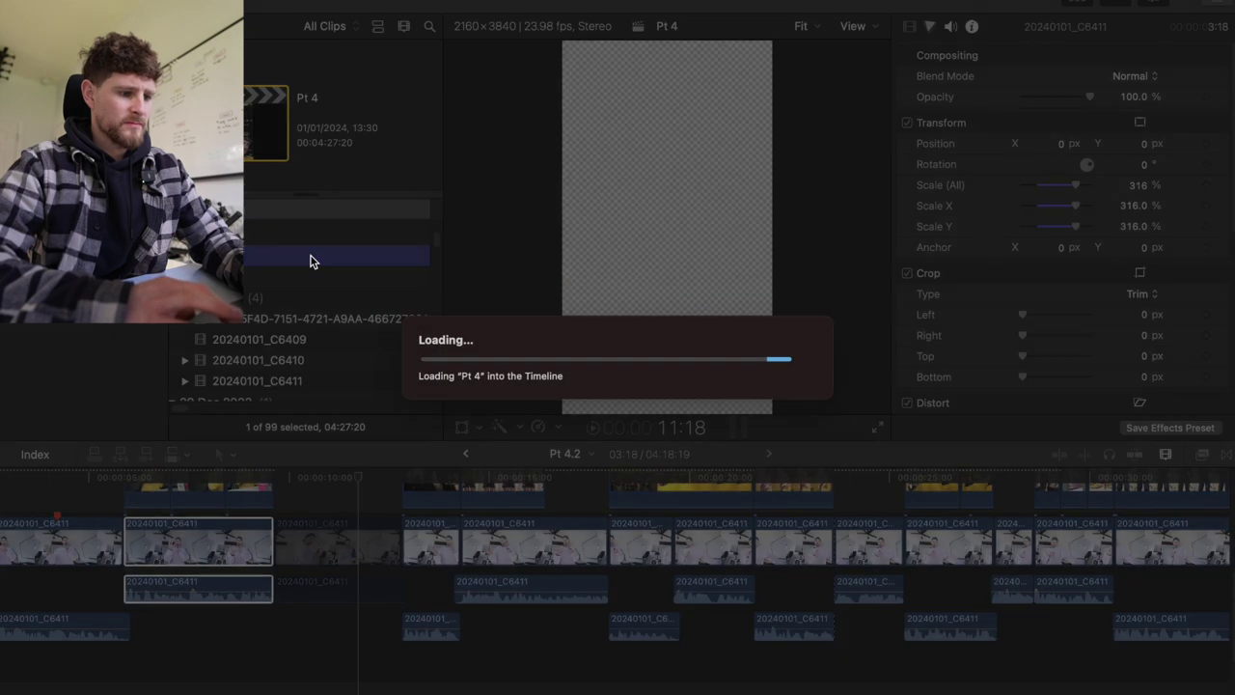
pyautogui.press('space')
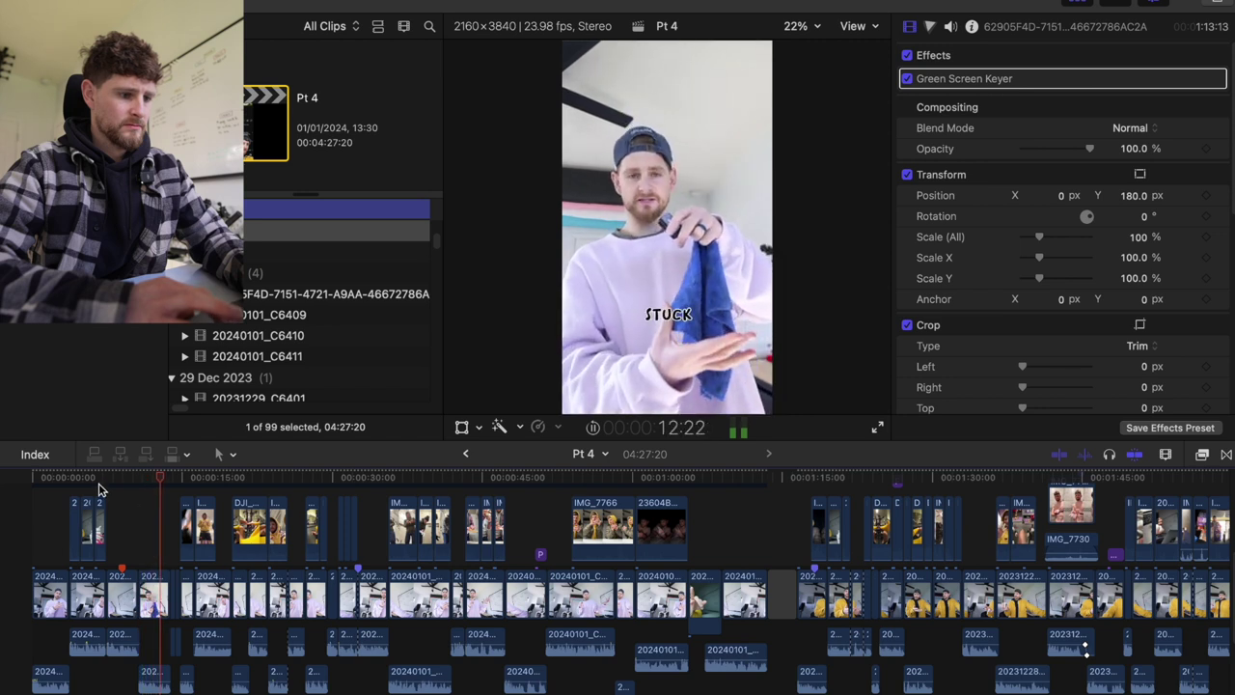
pyautogui.press('space')
pyautogui.click(97, 477)
pyautogui.press('space')
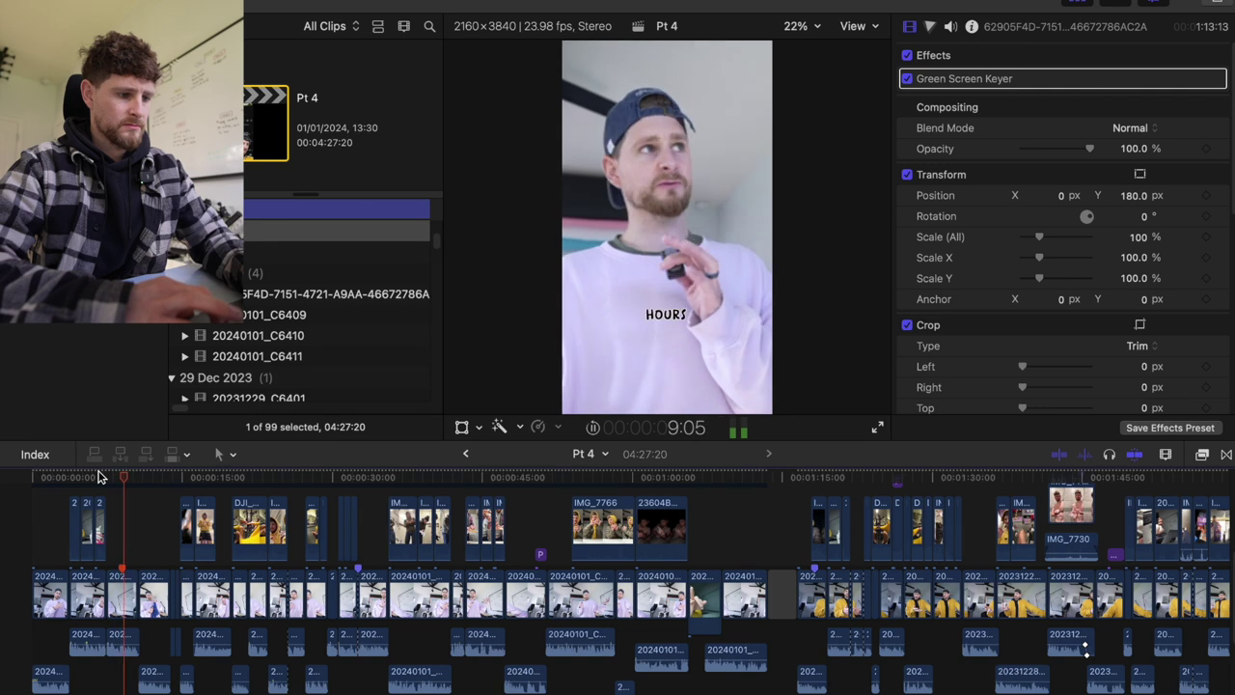
pyautogui.press('space')
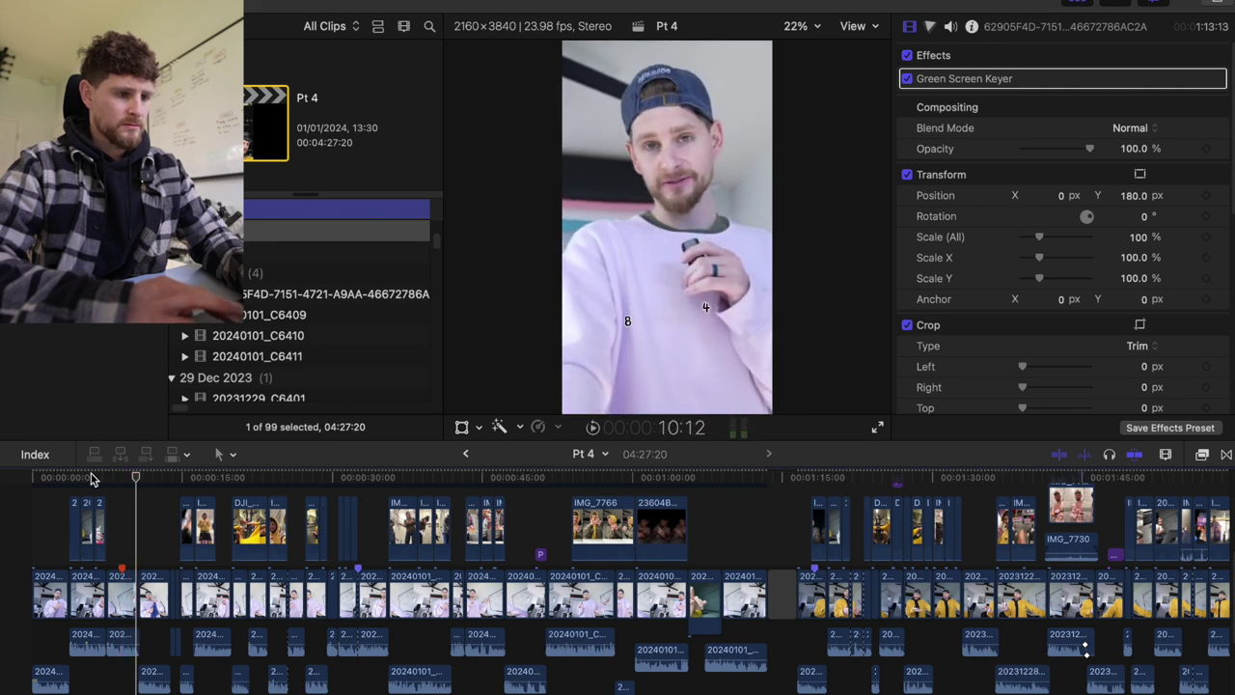
pyautogui.click(466, 453)
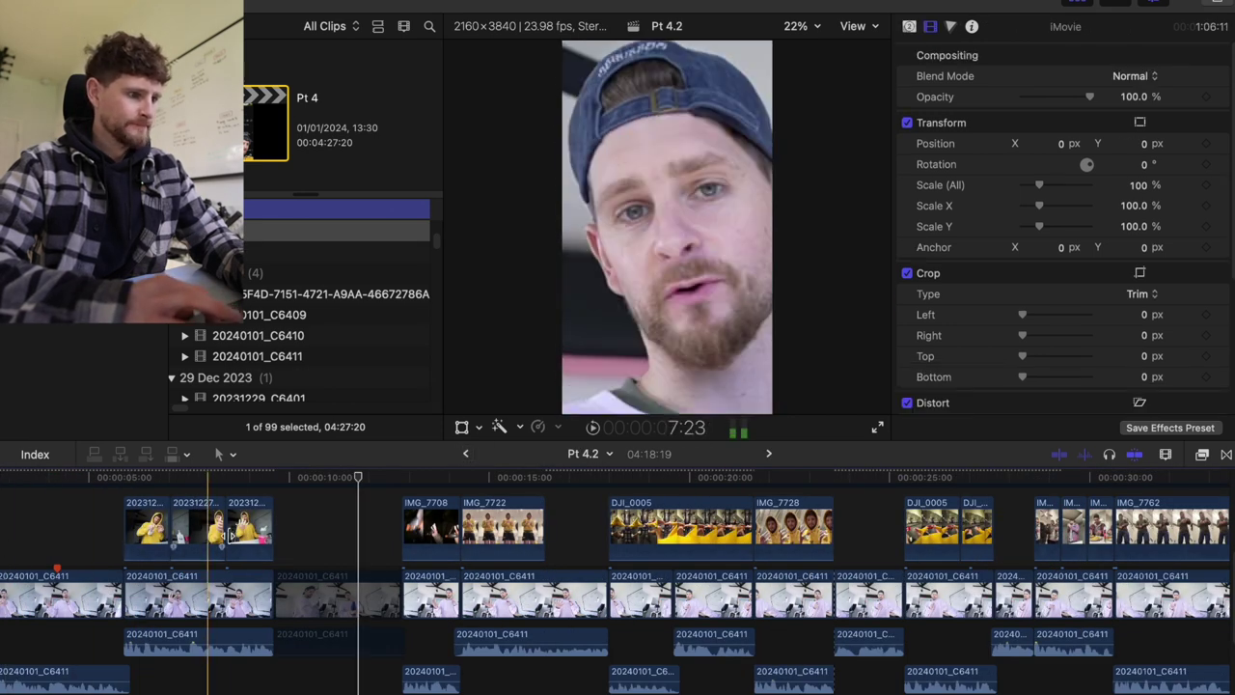
pyautogui.press('space')
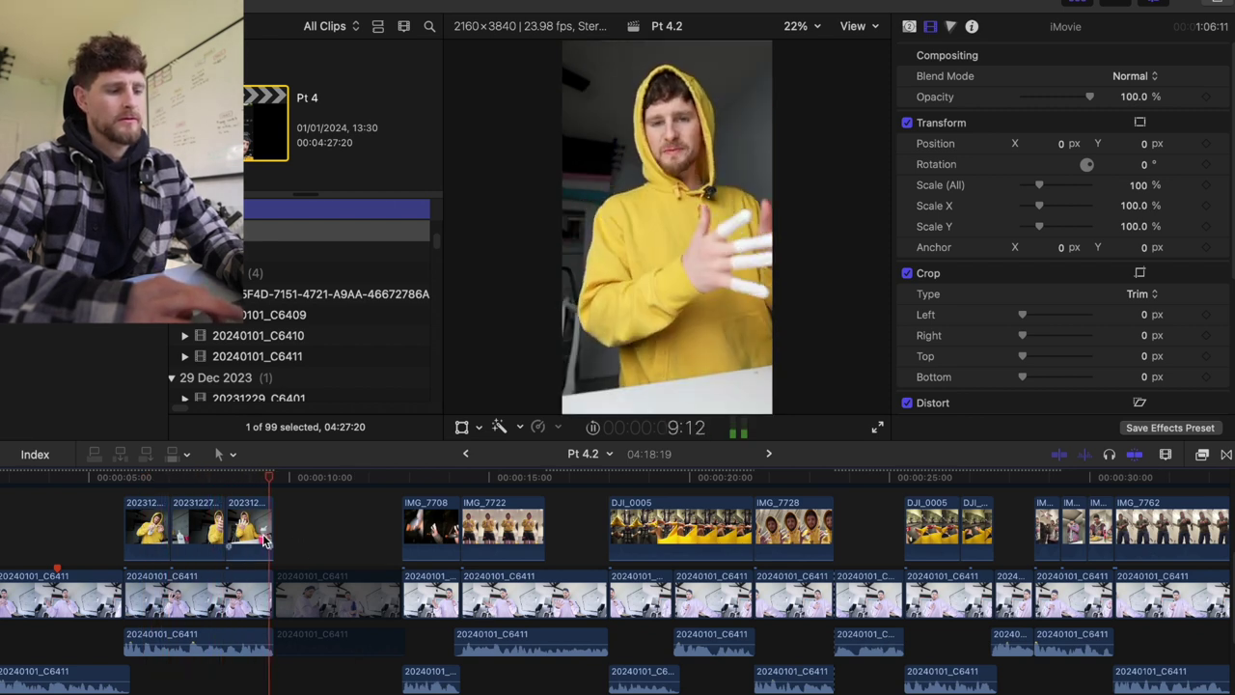
# In the Notion script, replace the end of the Point of no Return line with "because every winter my hands get disgracefully dry"
pyautogui.press('super+Tab')
pyautogui.press('Escape')
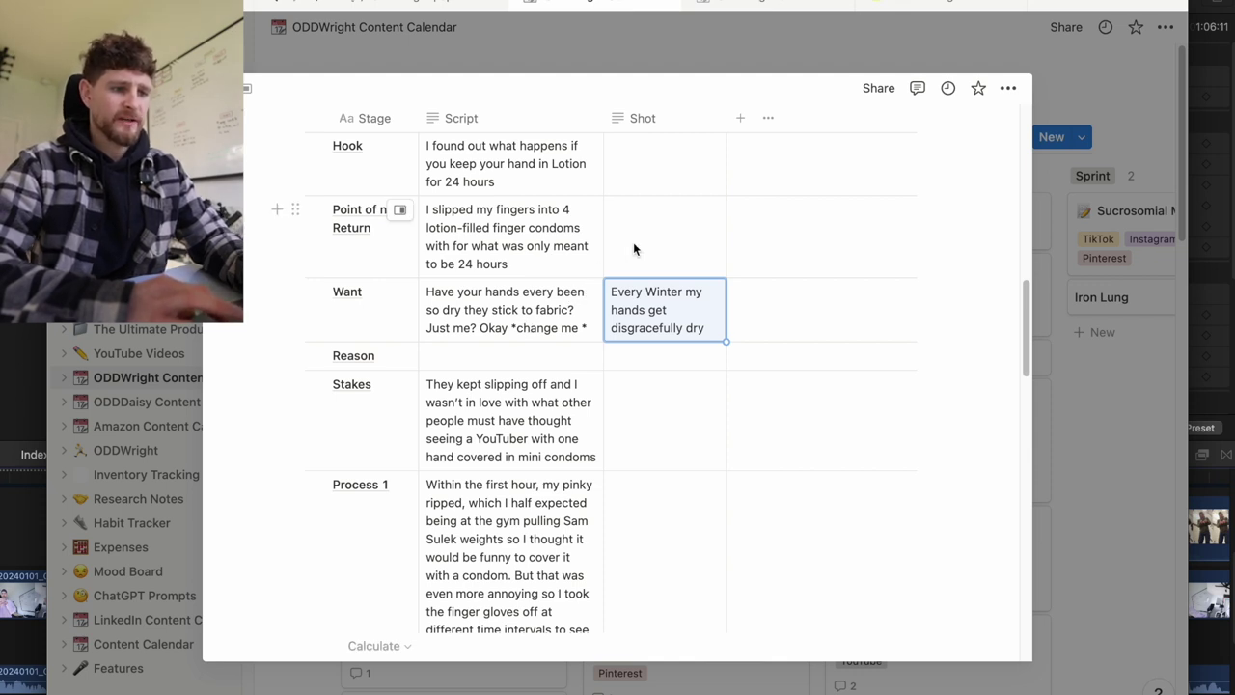
pyautogui.click(524, 258)
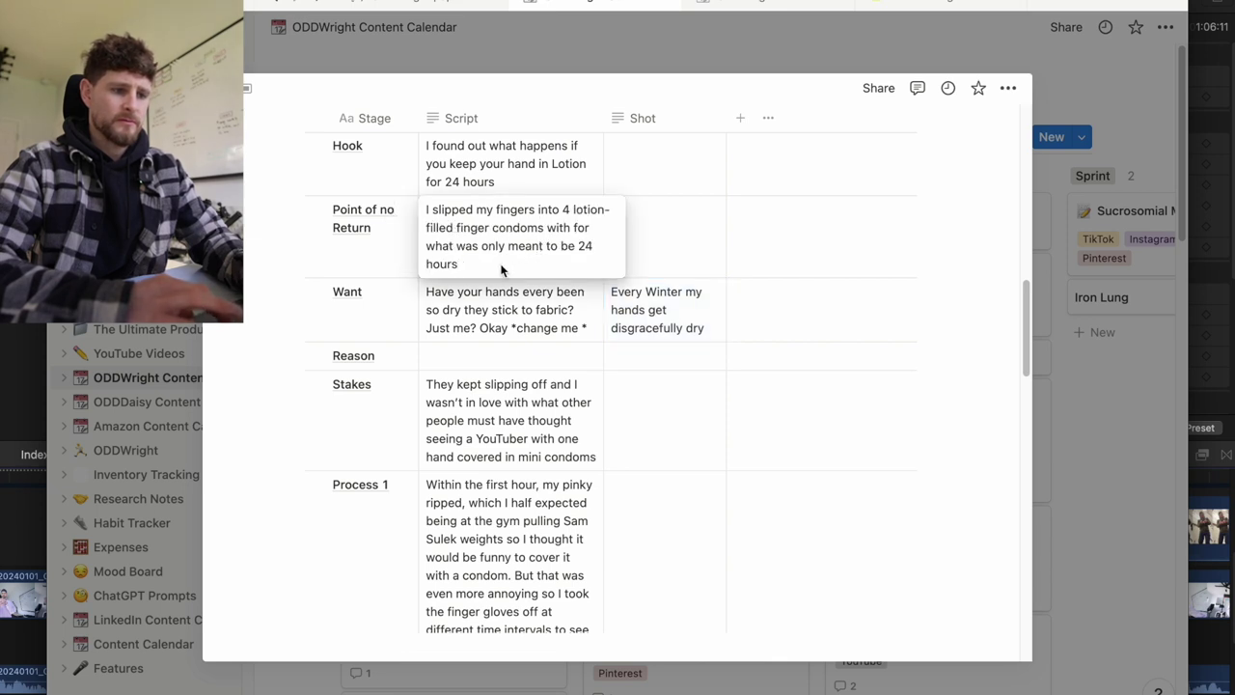
pyautogui.moveTo(501, 269); pyautogui.dragTo(547, 229)
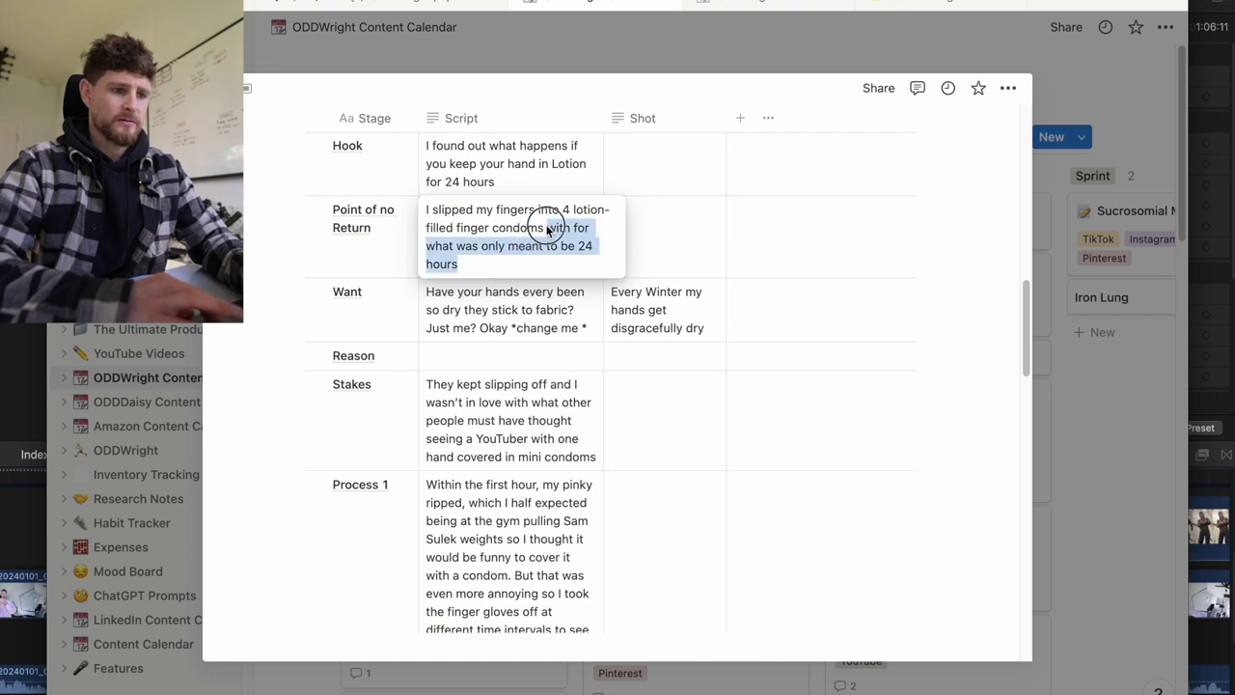
pyautogui.write('because')
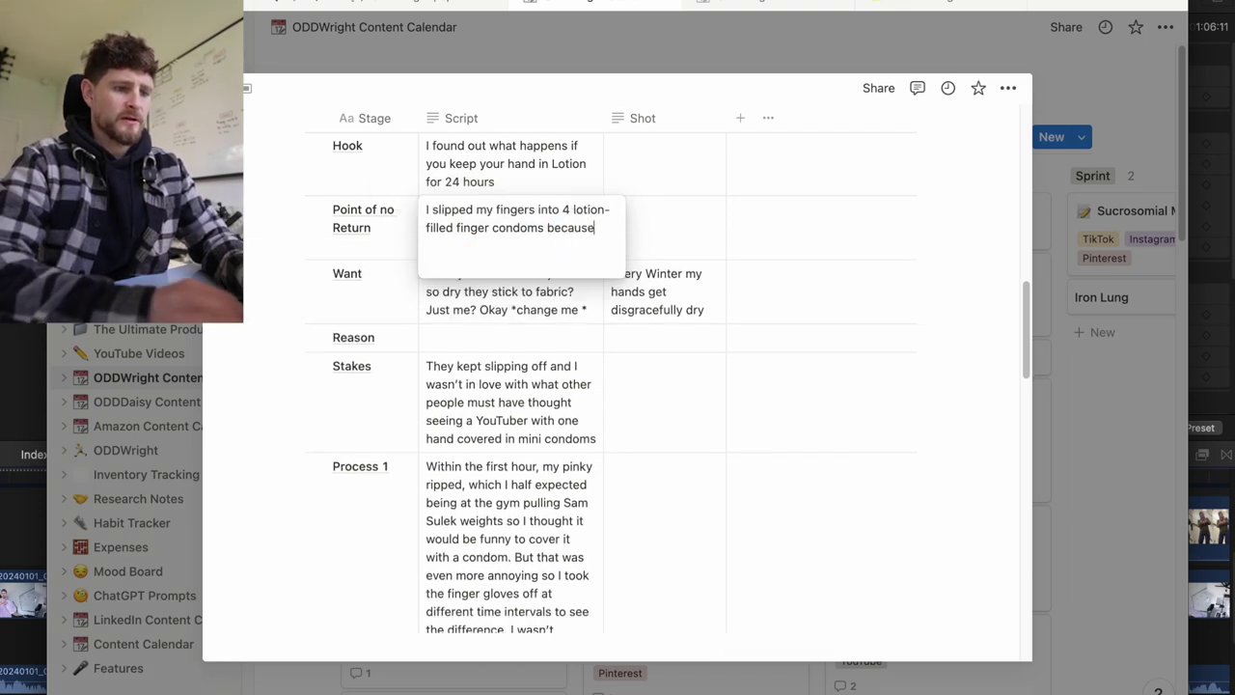
pyautogui.write(' every winter my hands get disgrace')
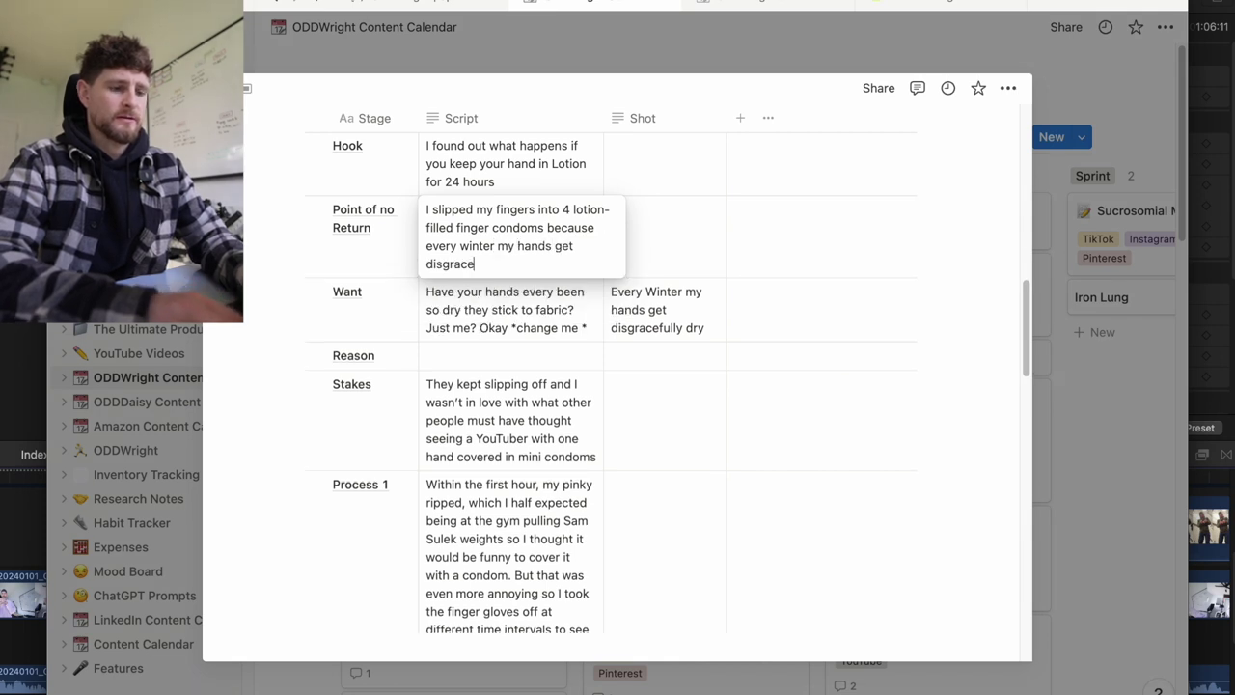
pyautogui.write('fully dry')
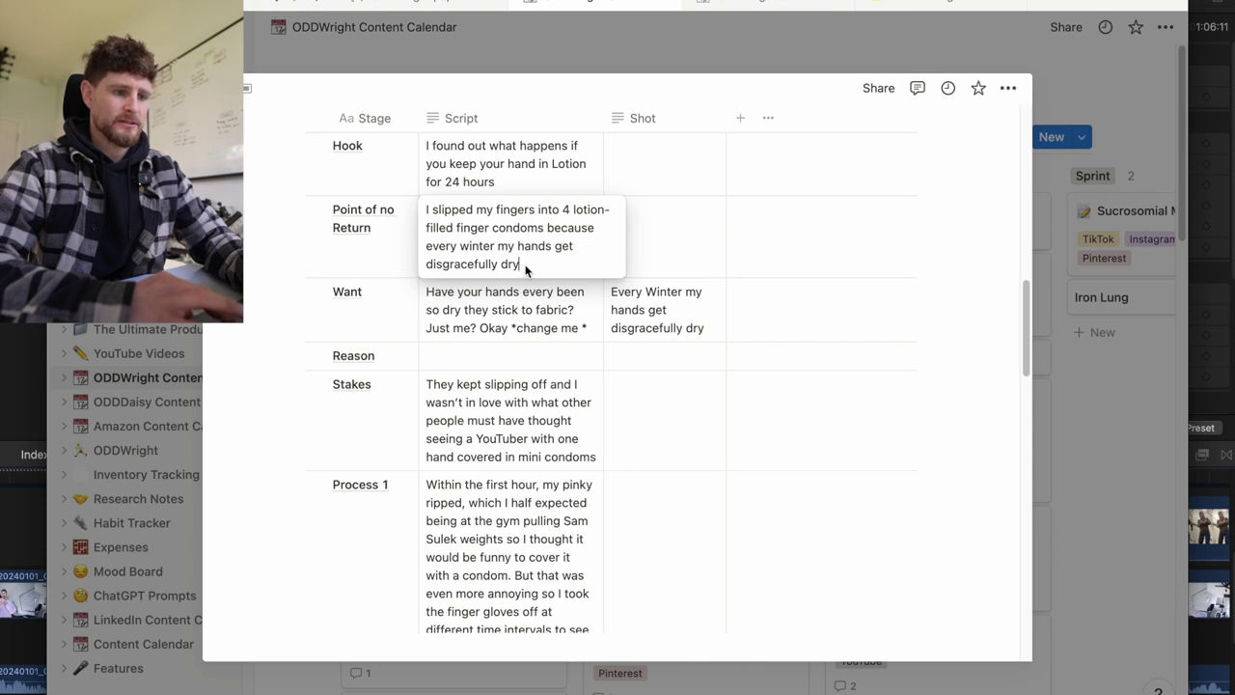
# Play Pt 4.2 across the disabled clip, return to Notion and append "but that brought it's own problem" to the Point of no Return line
pyautogui.press('super+Tab')
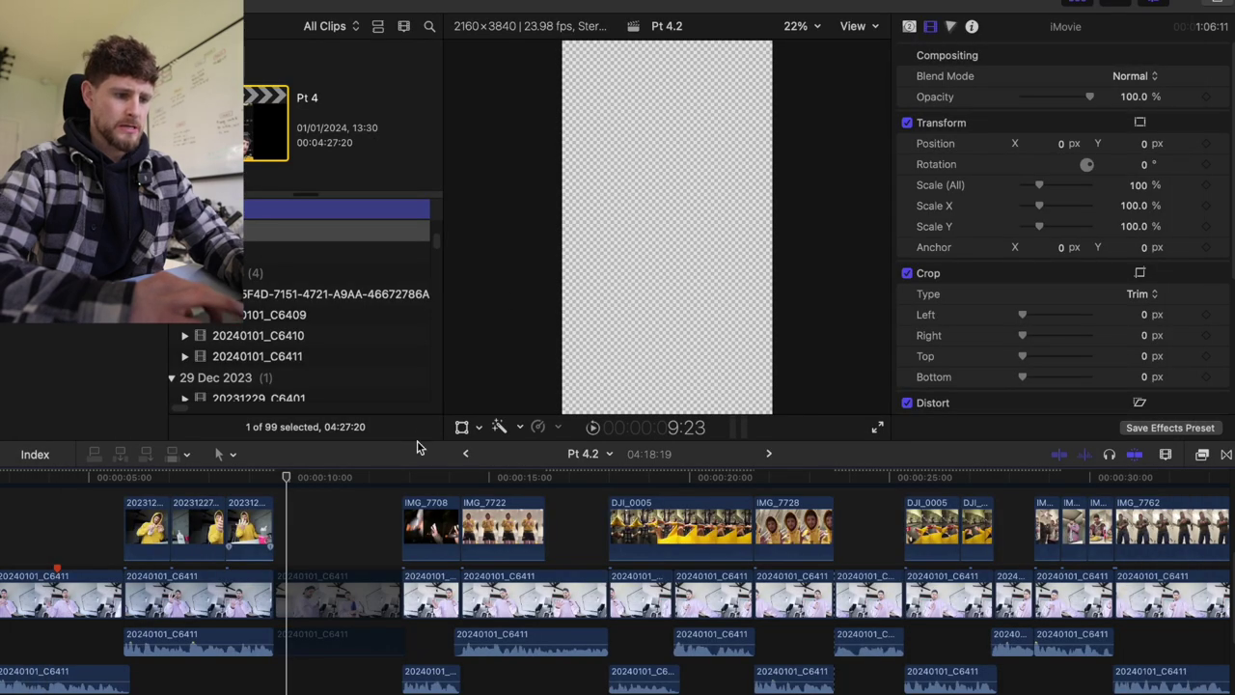
pyautogui.press('space')
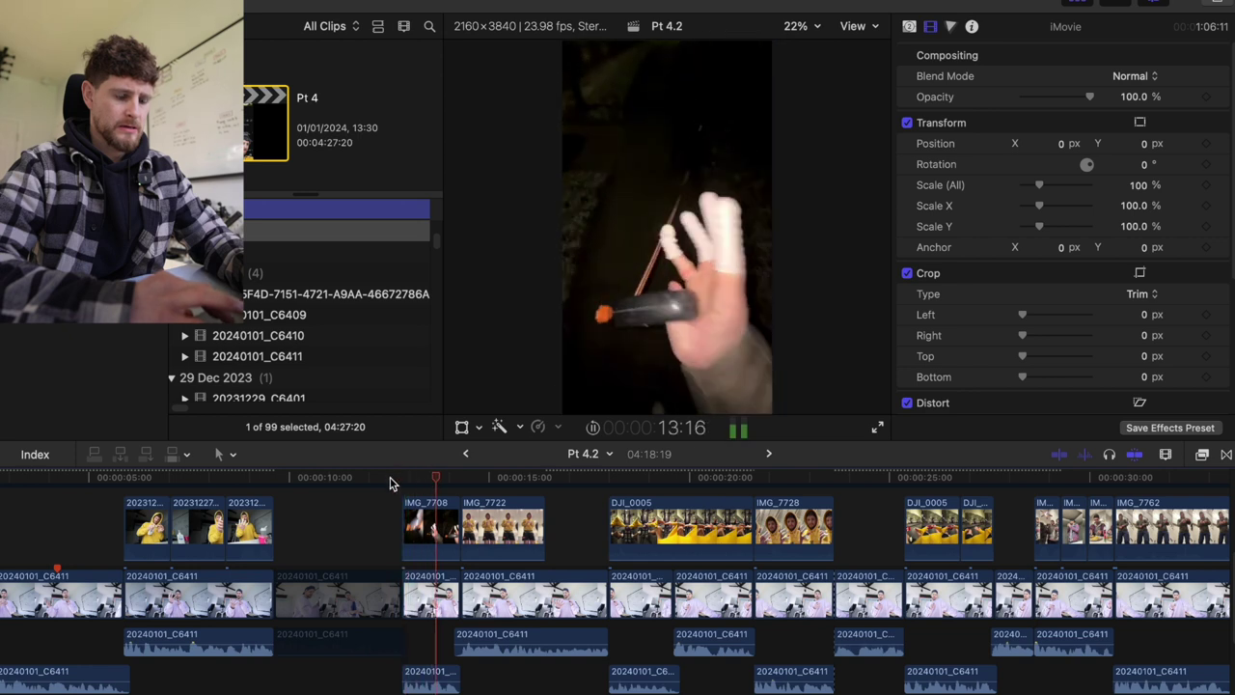
pyautogui.press('super+Tab')
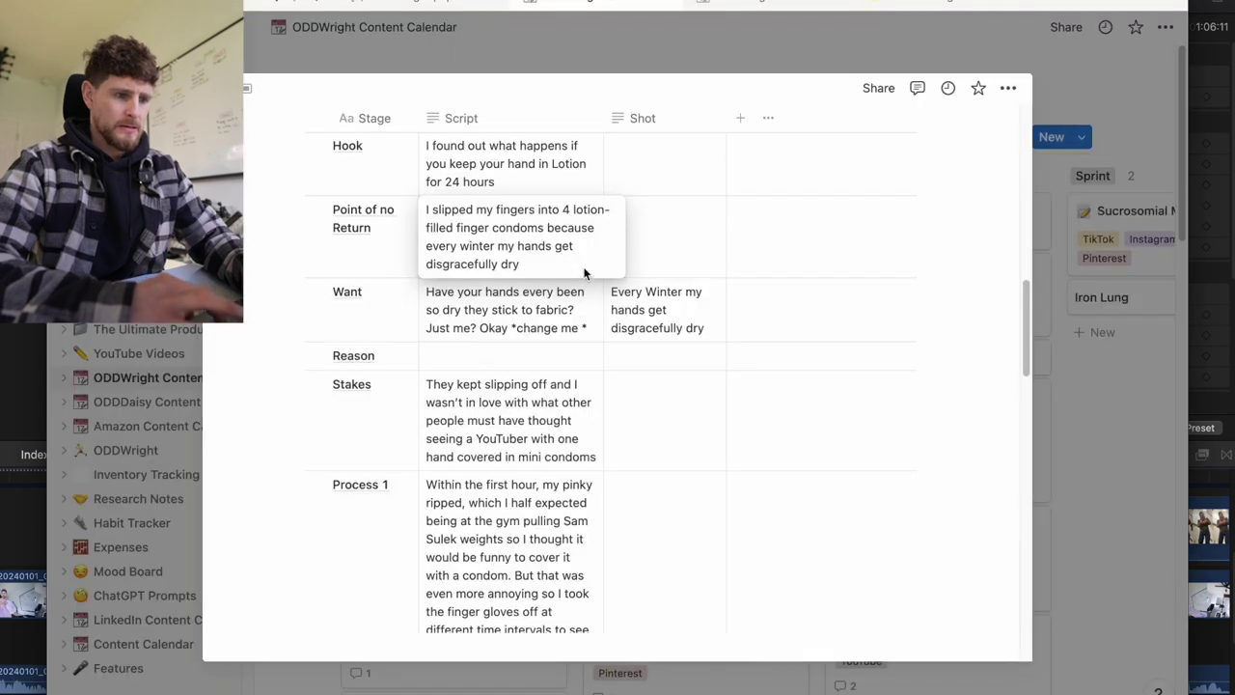
pyautogui.write('but ')
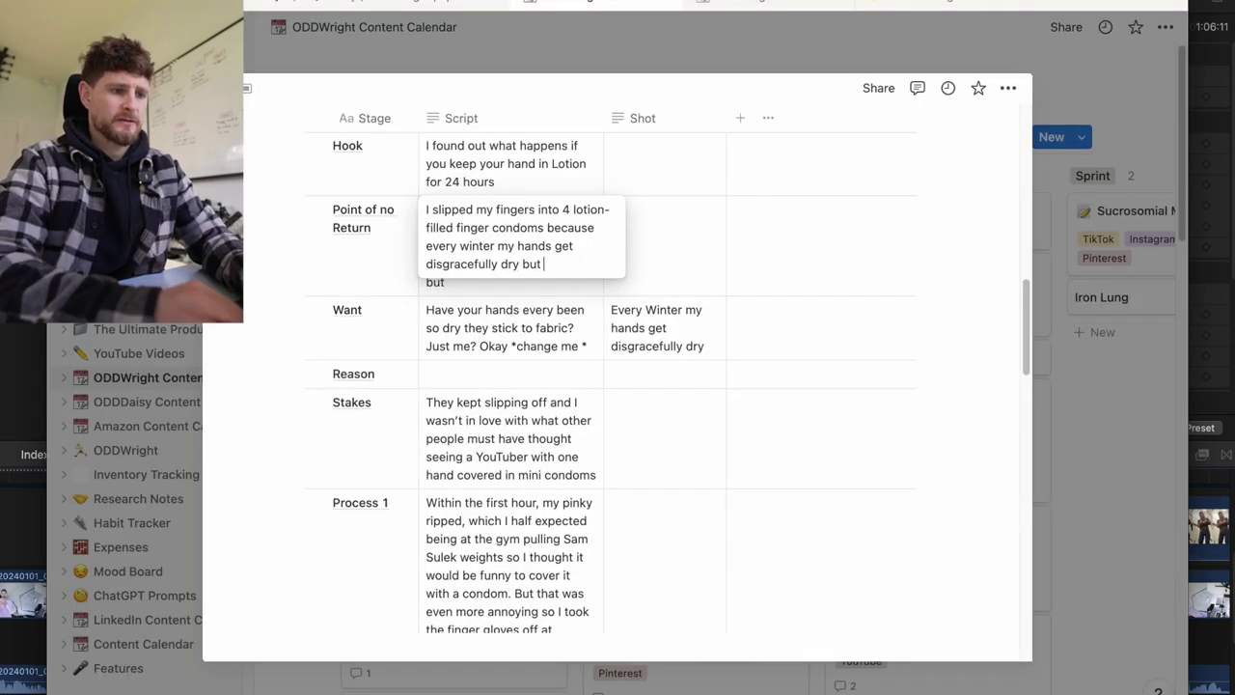
pyautogui.write('the finger')
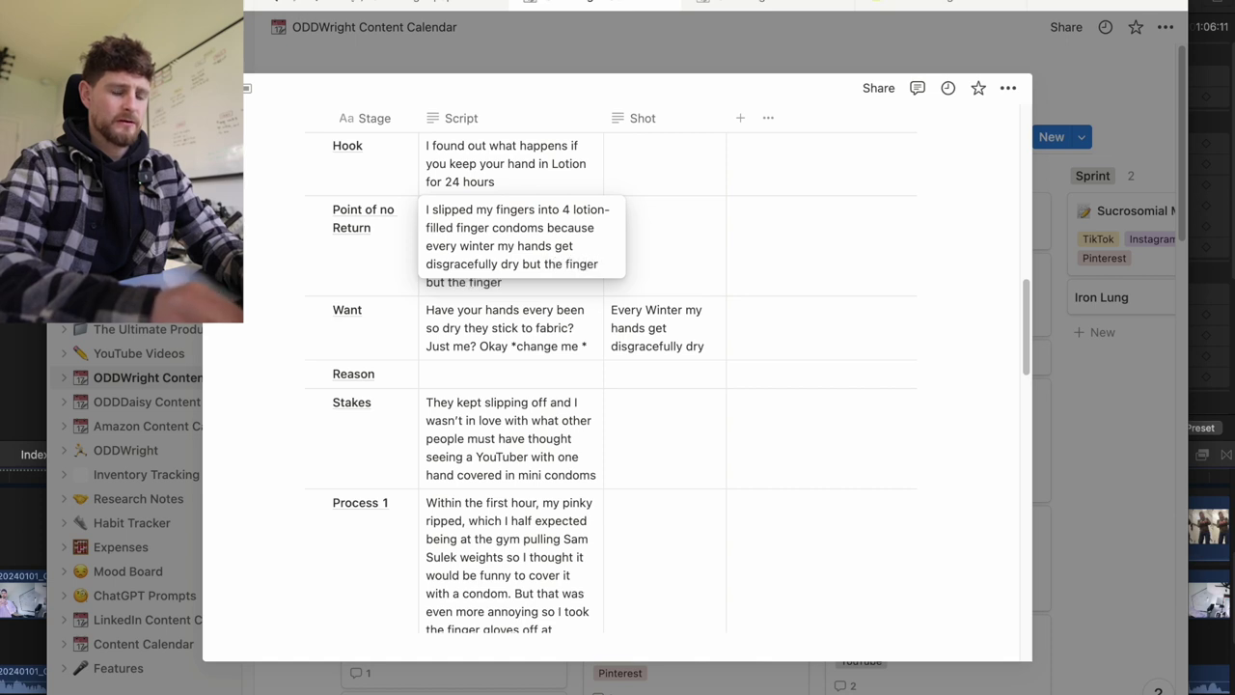
pyautogui.press('BackSpace')
pyautogui.press('BackSpace')
pyautogui.press('BackSpace')
pyautogui.press('BackSpace')
pyautogui.press('BackSpace')
pyautogui.press('BackSpace')
pyautogui.press('BackSpace')
pyautogui.press('BackSpace')
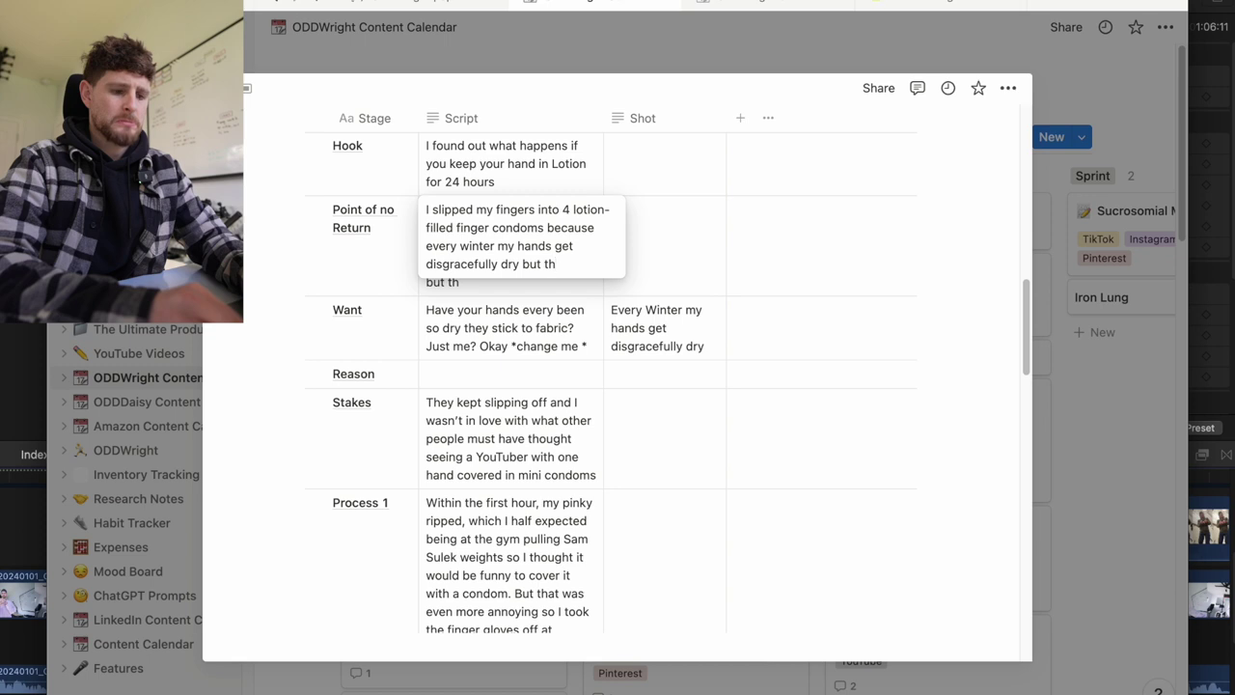
pyautogui.write("at brought it's own problem")
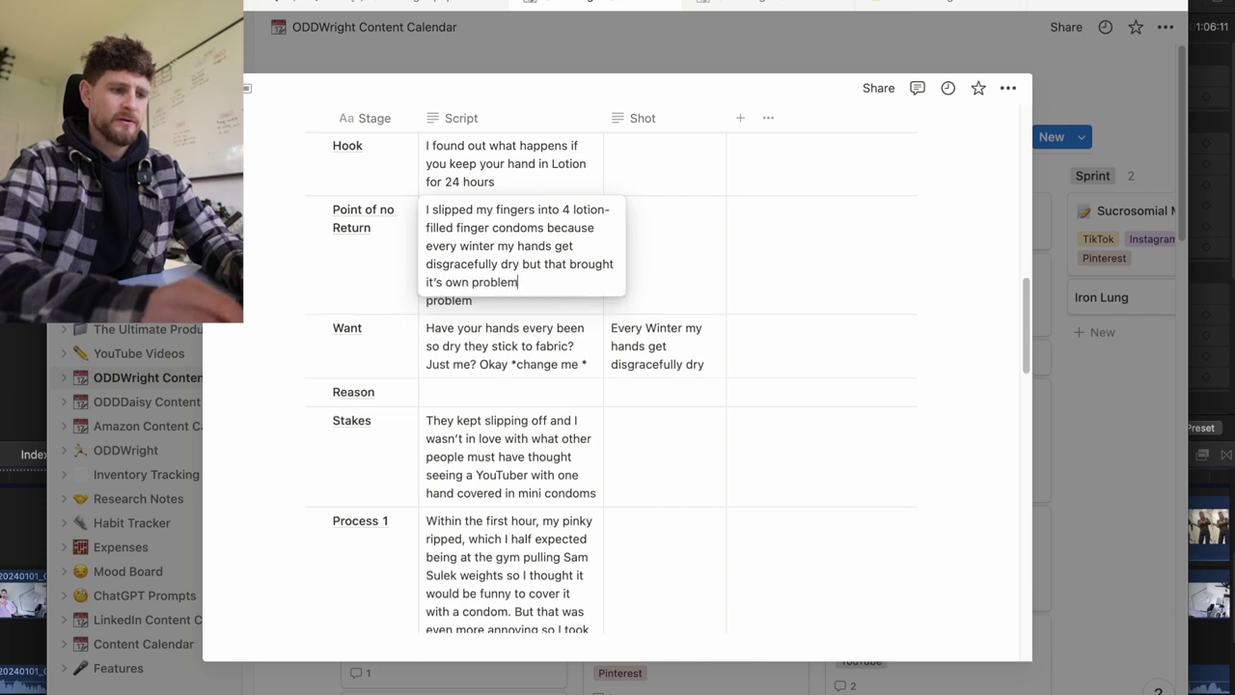
pyautogui.click(511, 346)
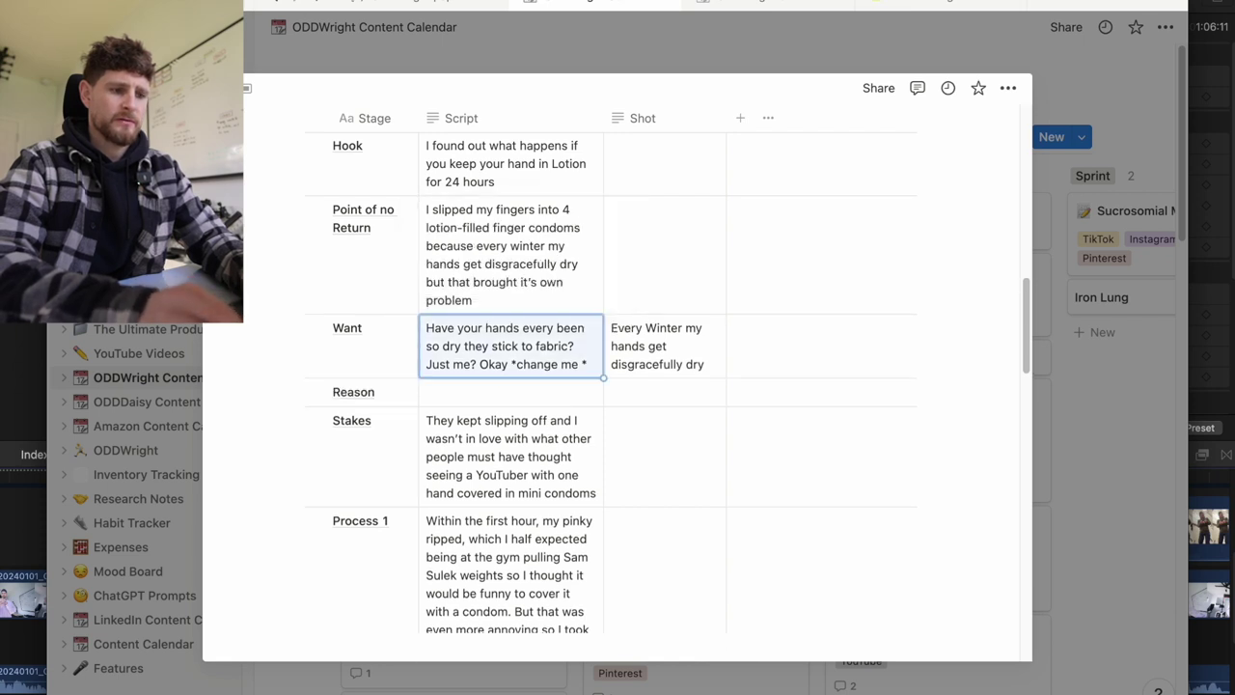
pyautogui.click(464, 278)
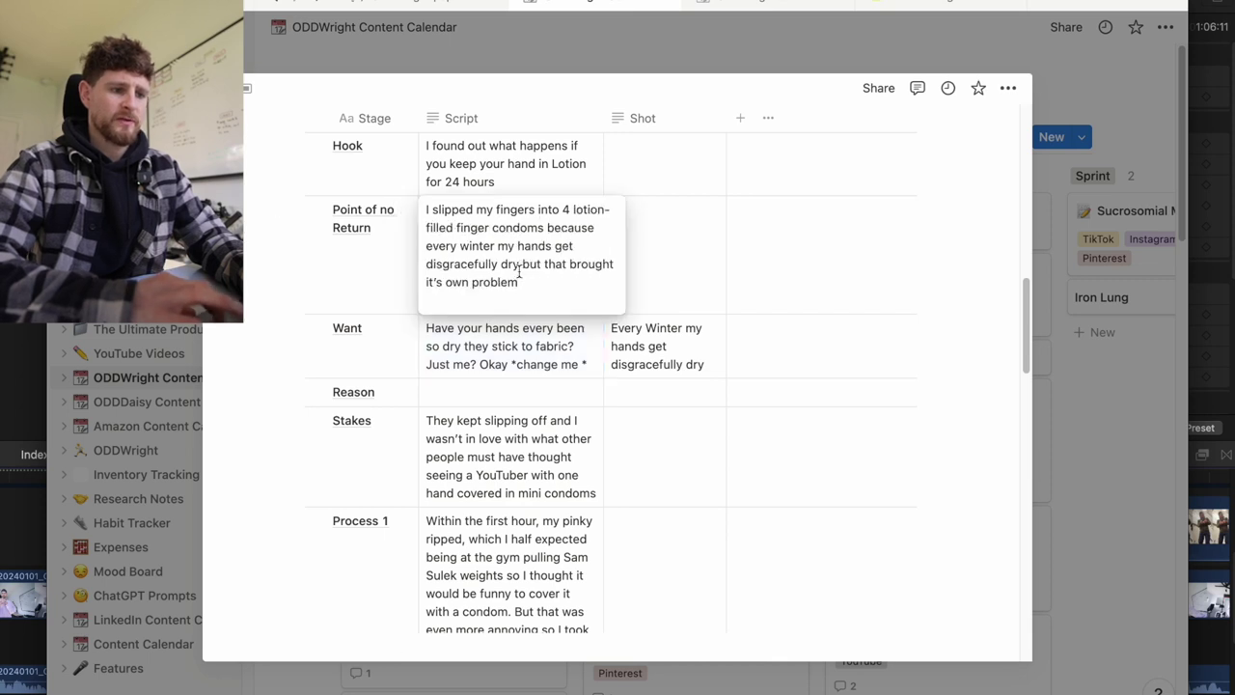
# Reword the end of the Point of no Return line to "but those came with more problems" and close the cell
pyautogui.moveTo(447, 281); pyautogui.dragTo(558, 276)
pyautogui.write('those came')
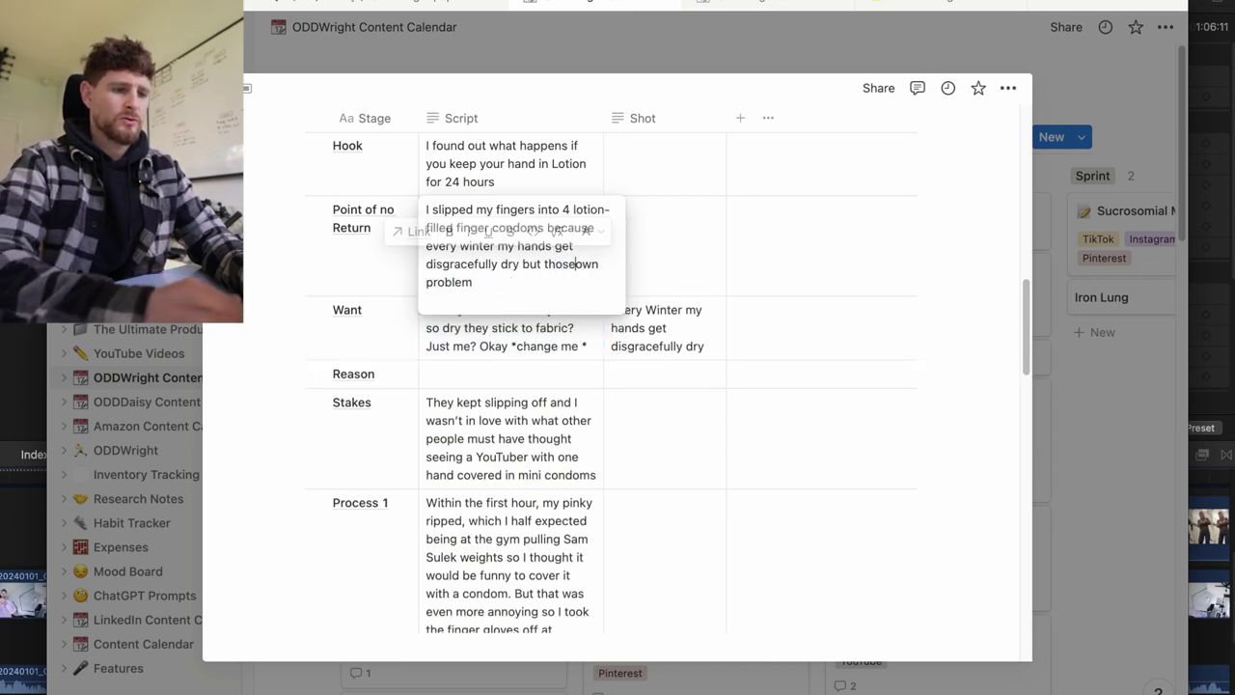
pyautogui.write(' with more')
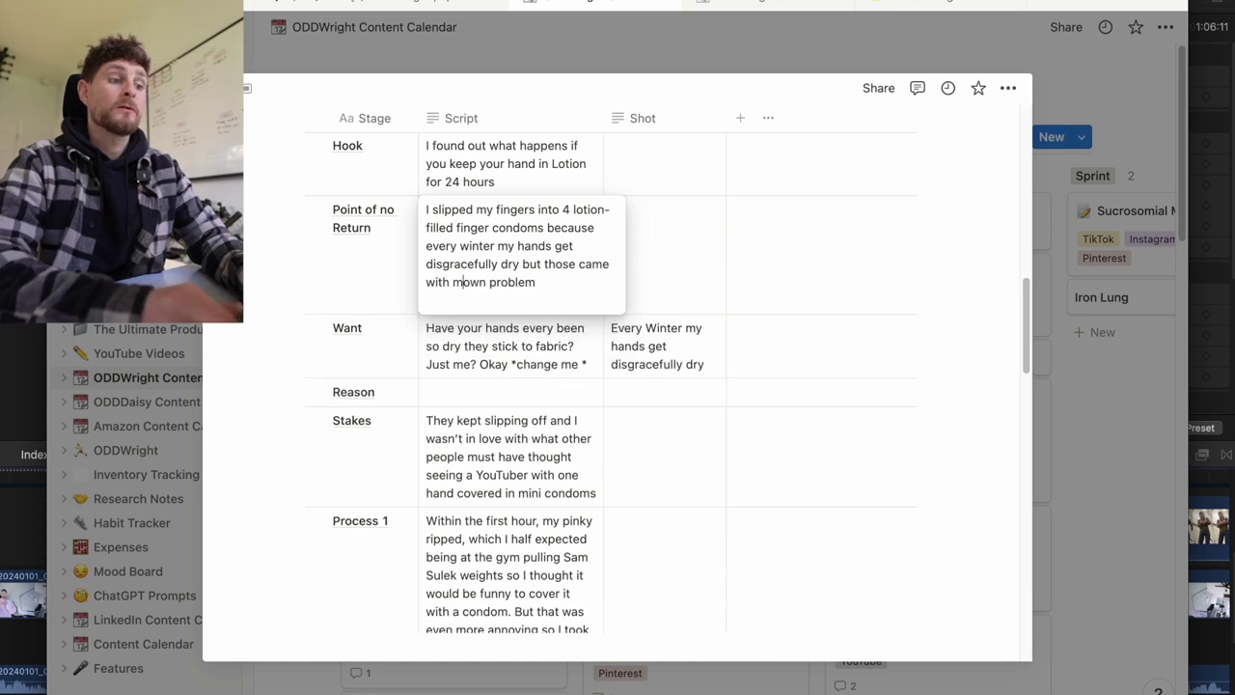
pyautogui.press('Delete')
pyautogui.press('Delete')
pyautogui.press('Delete')
pyautogui.click(558, 290)
pyautogui.write('s')
pyautogui.press('Escape')
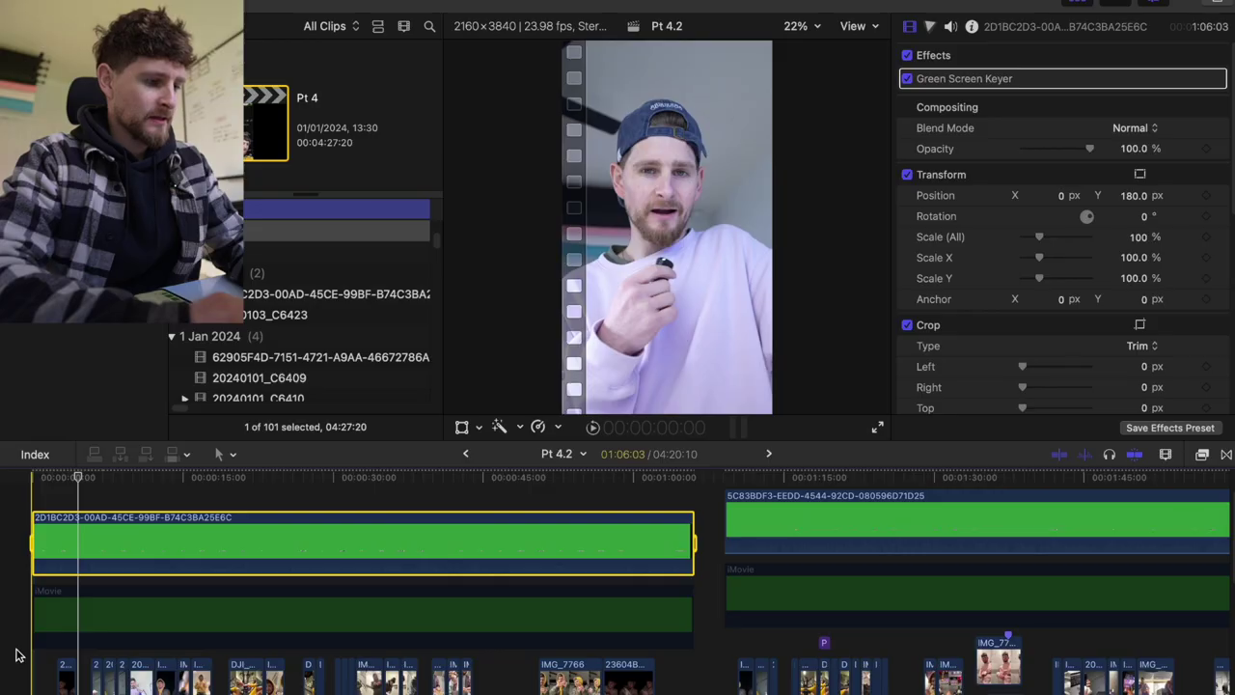
# Switch to Final Cut Pro and play the Pt 4.2 timeline from the start to about 15 seconds
pyautogui.click(16, 655)
pyautogui.press('super+equal')
pyautogui.scroll(-2, 16, 655)
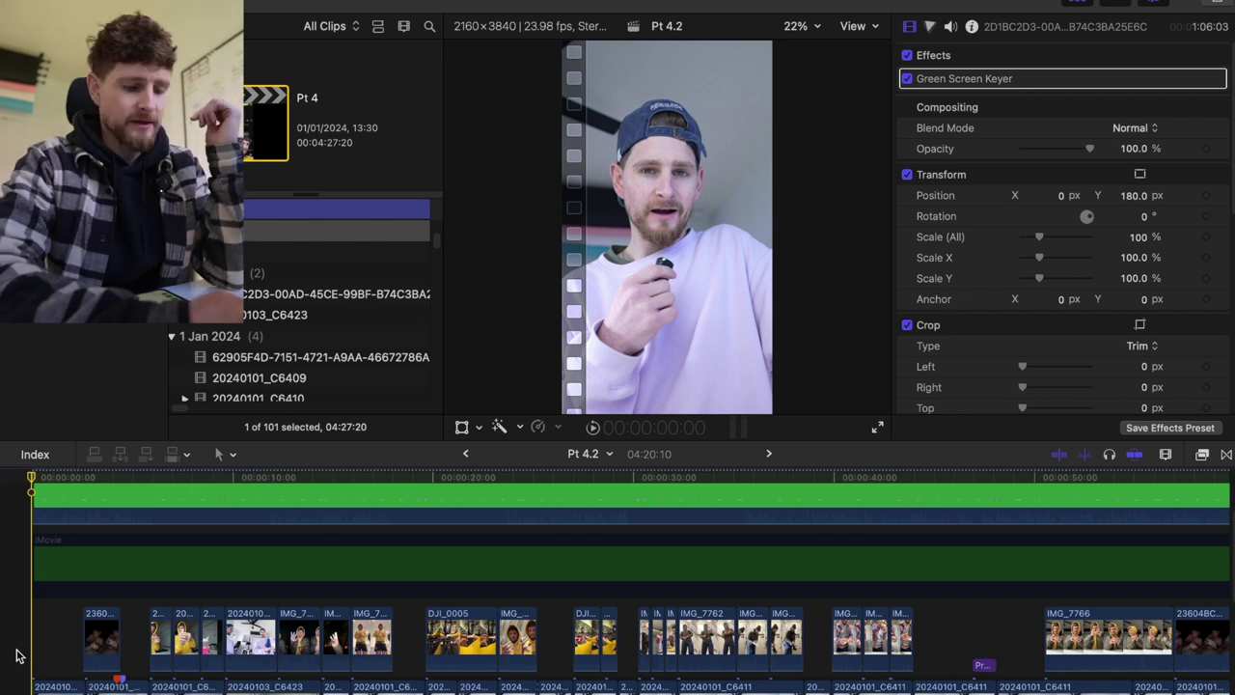
pyautogui.scroll(-2, 16, 655)
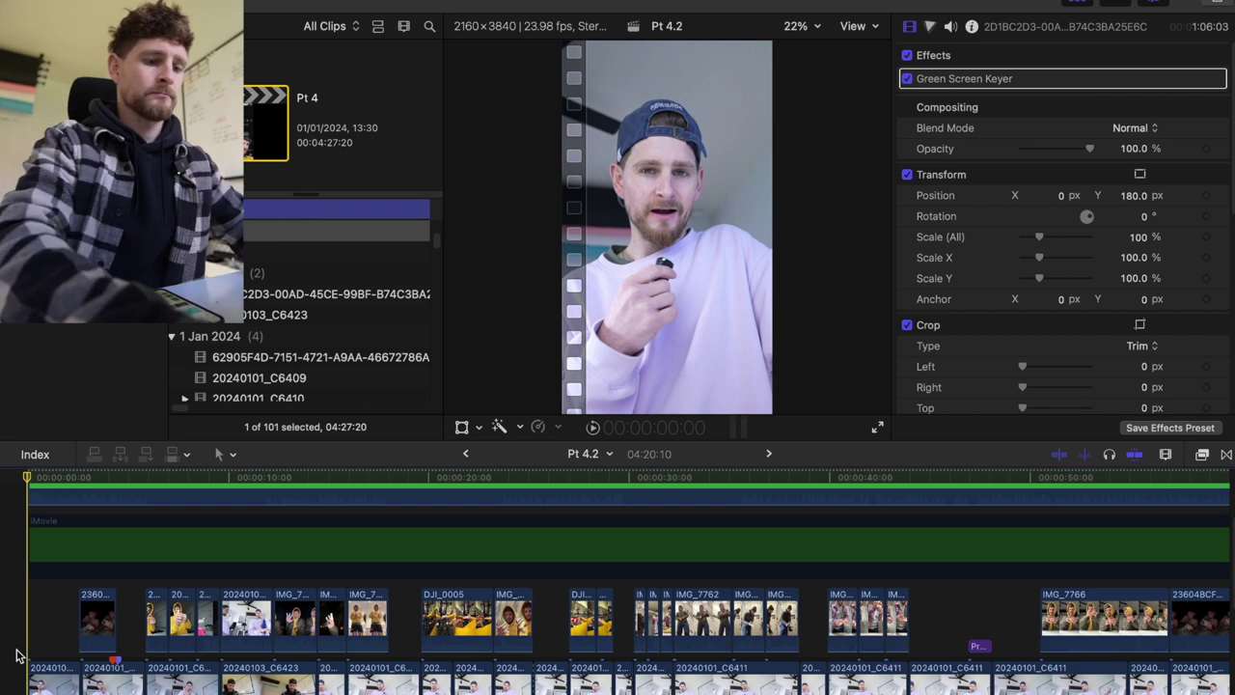
pyautogui.press('XF86AudioRaiseVolume')
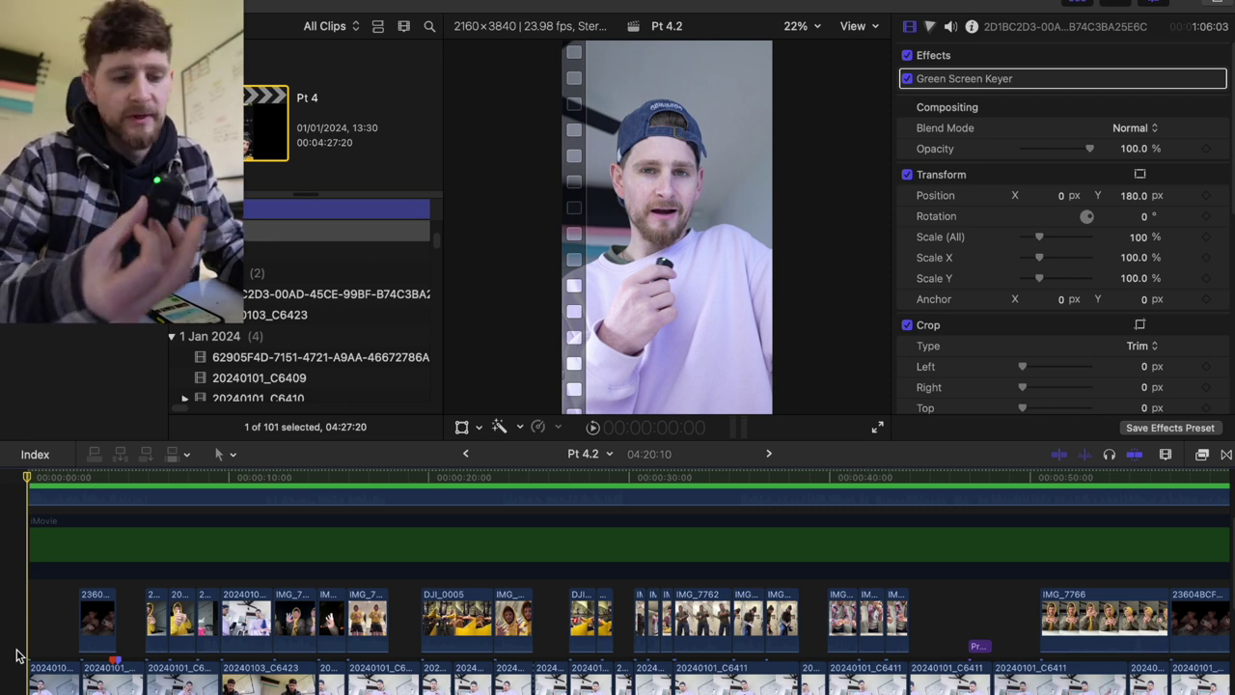
pyautogui.press('space')
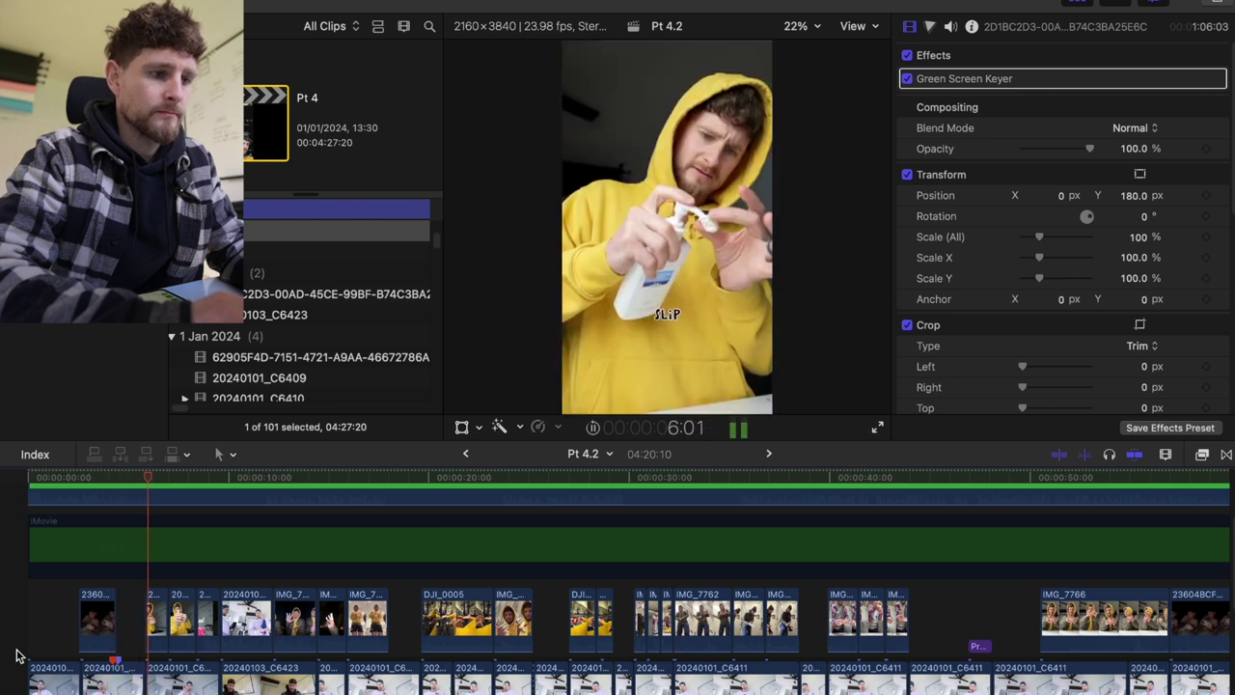
pyautogui.press('space')
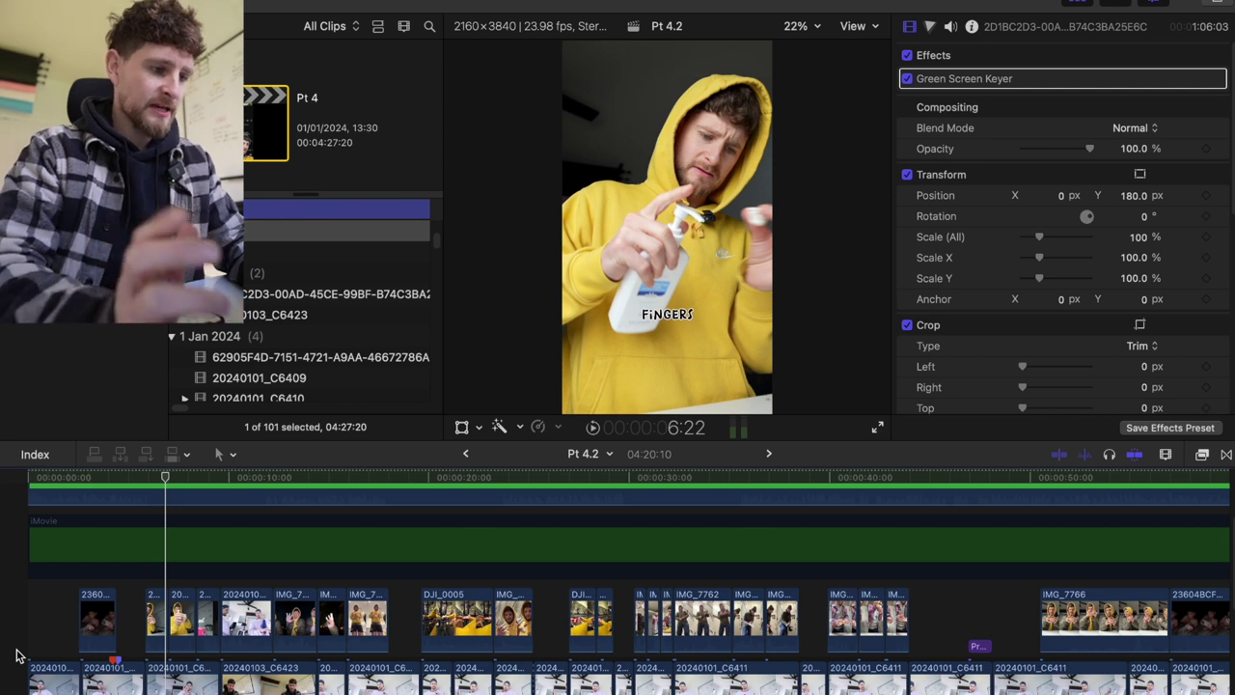
pyautogui.press('space')
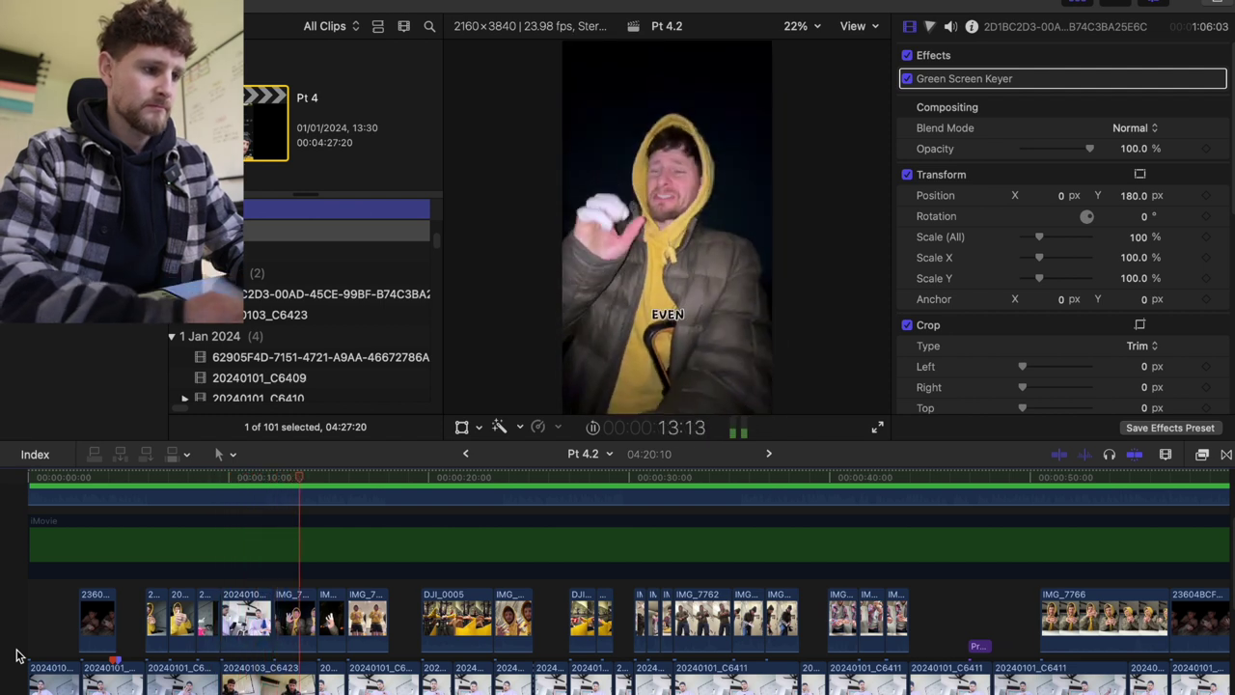
pyautogui.press('space')
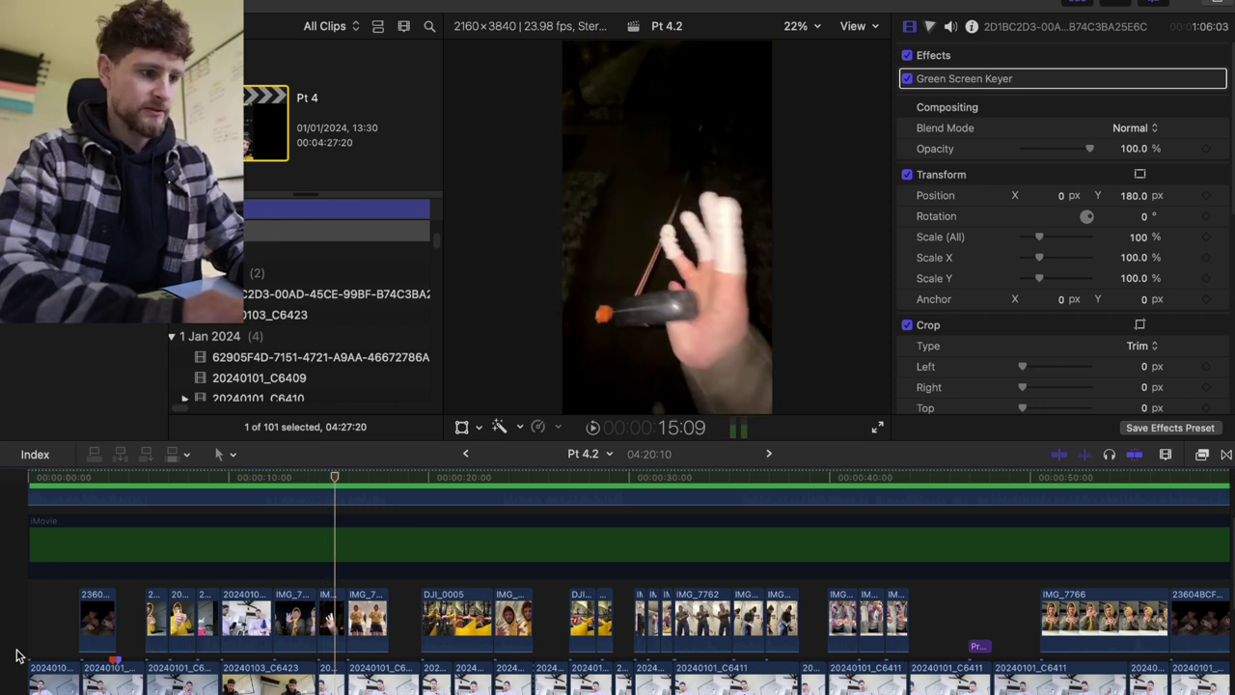
# Scale the blue-towel clip at about 10 seconds to 572% with a Y position of 1256 px, and replay it
pyautogui.click(241, 511)
pyautogui.click(244, 615)
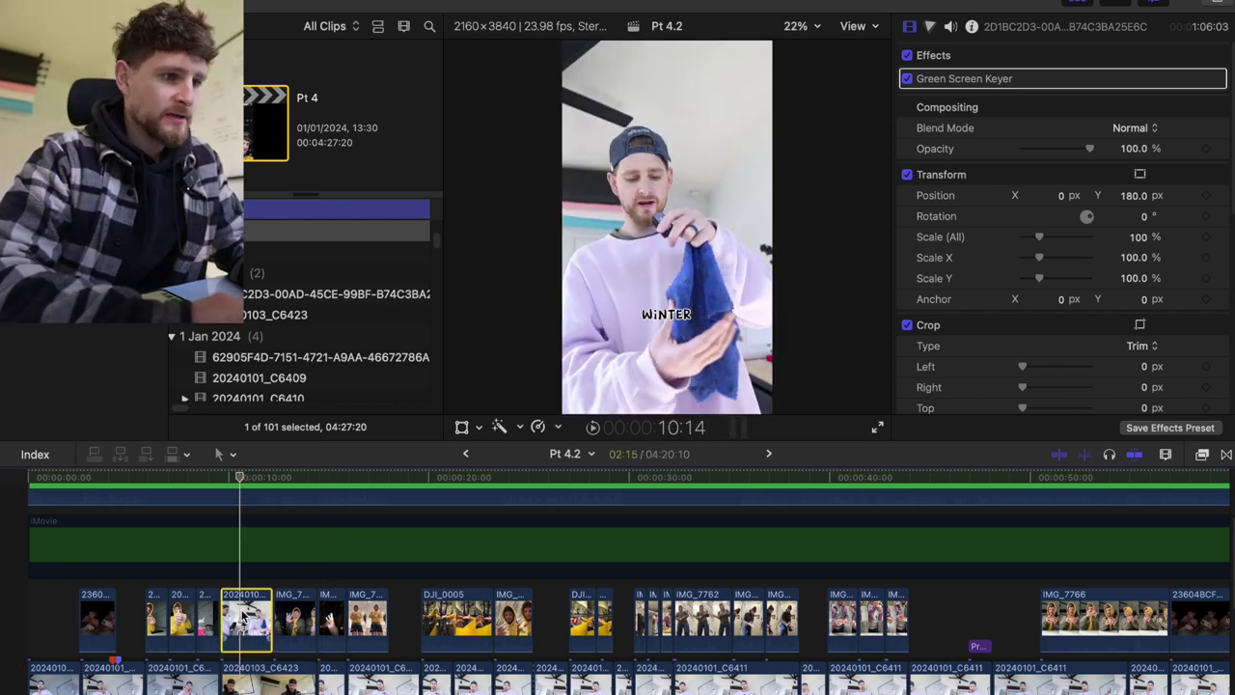
pyautogui.moveTo(1138, 186); pyautogui.dragTo(1144, 114)
pyautogui.press('space')
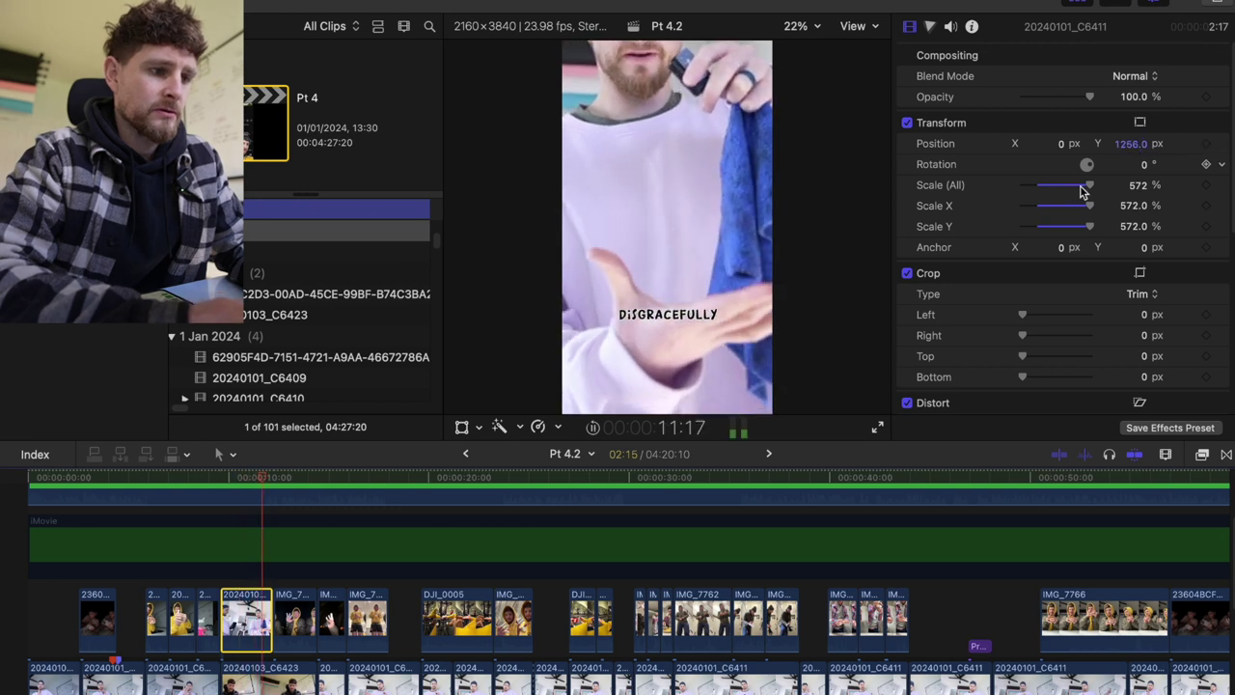
pyautogui.click(224, 479)
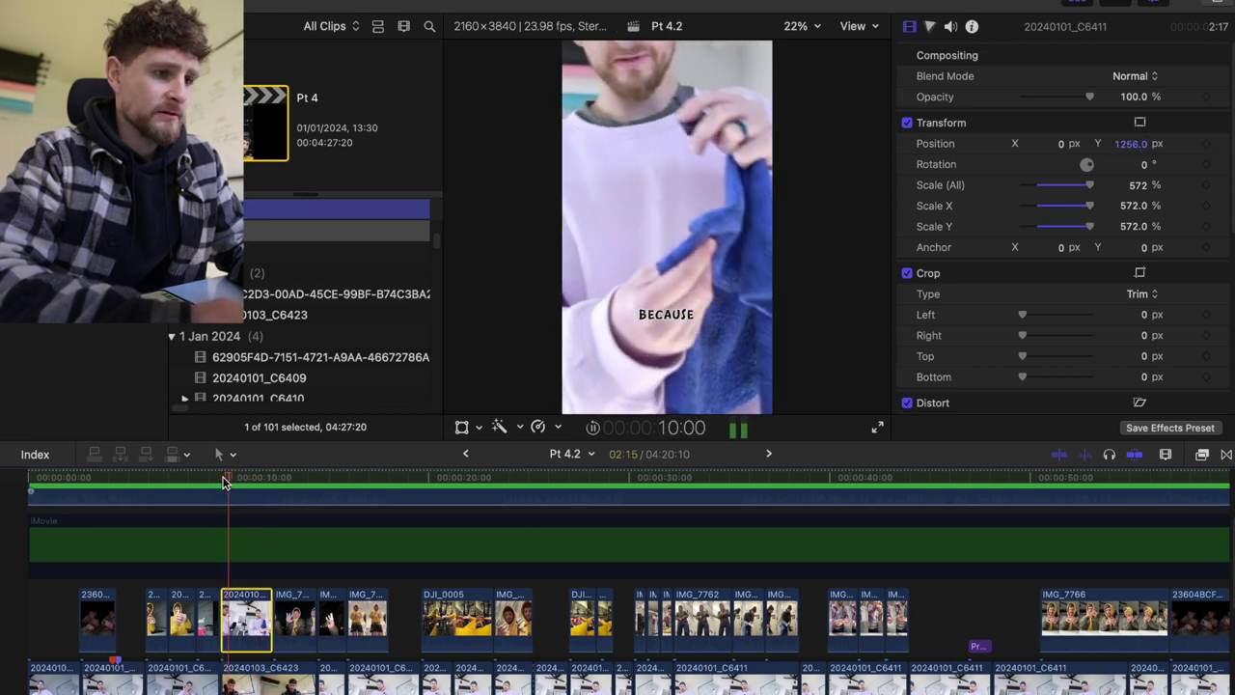
# Shift the blue-towel clip to an X position of -258.9 px and play through it to check the framing
pyautogui.press('space')
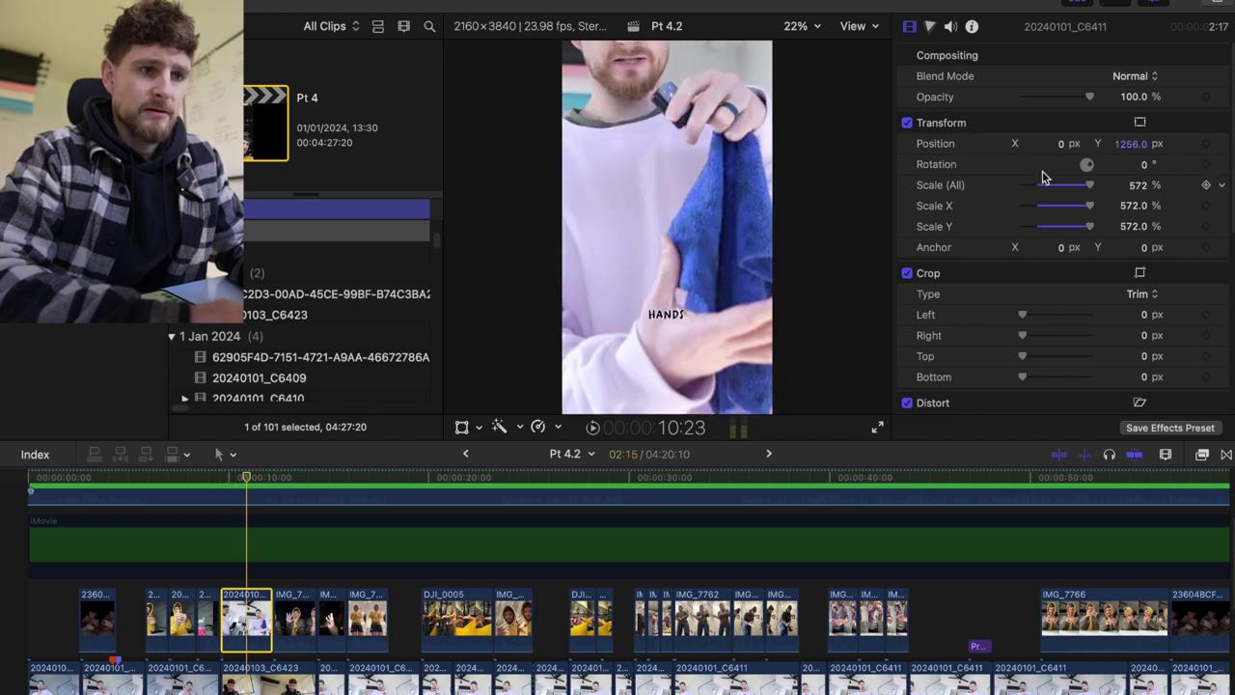
pyautogui.moveTo(1061, 144); pyautogui.dragTo(1060, 146)
pyautogui.press('space')
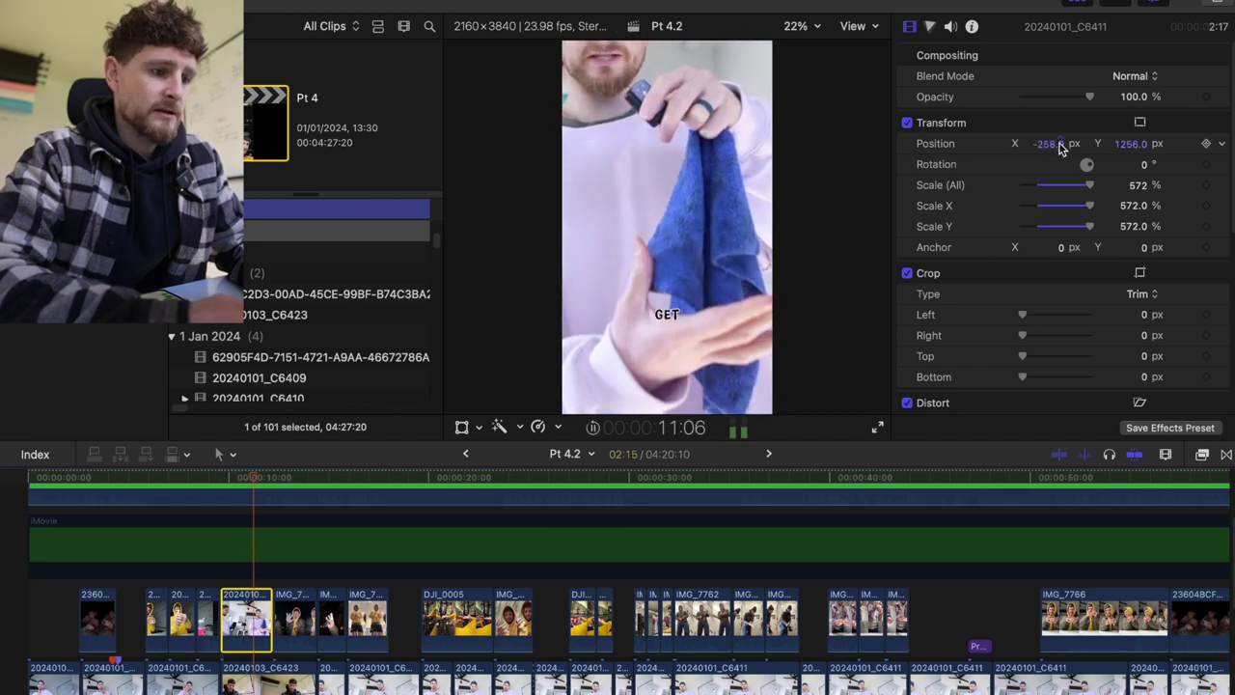
pyautogui.press('space')
pyautogui.press('space')
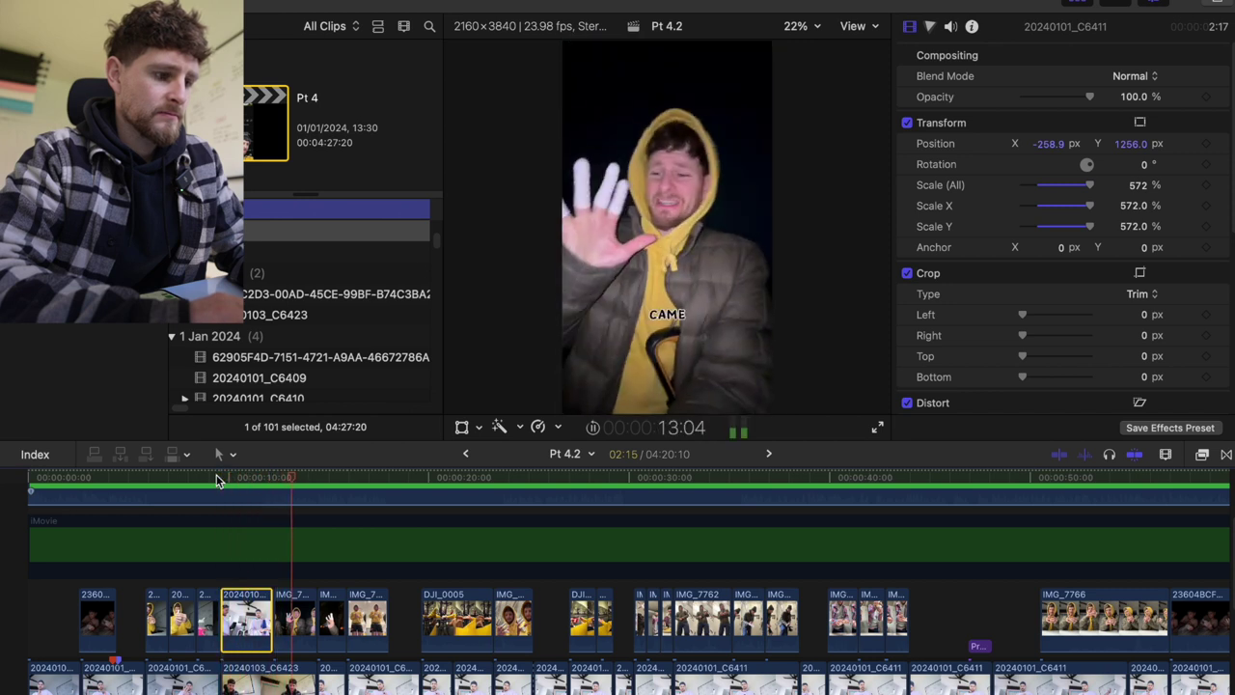
pyautogui.press('space')
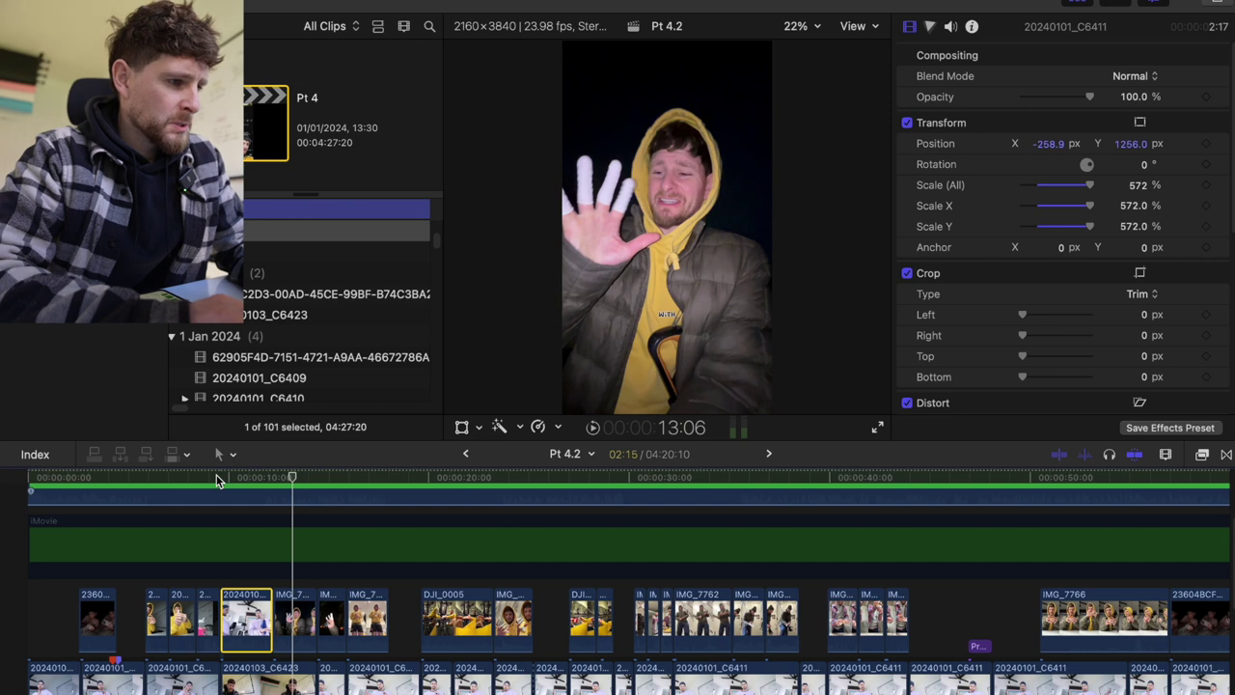
pyautogui.press('space')
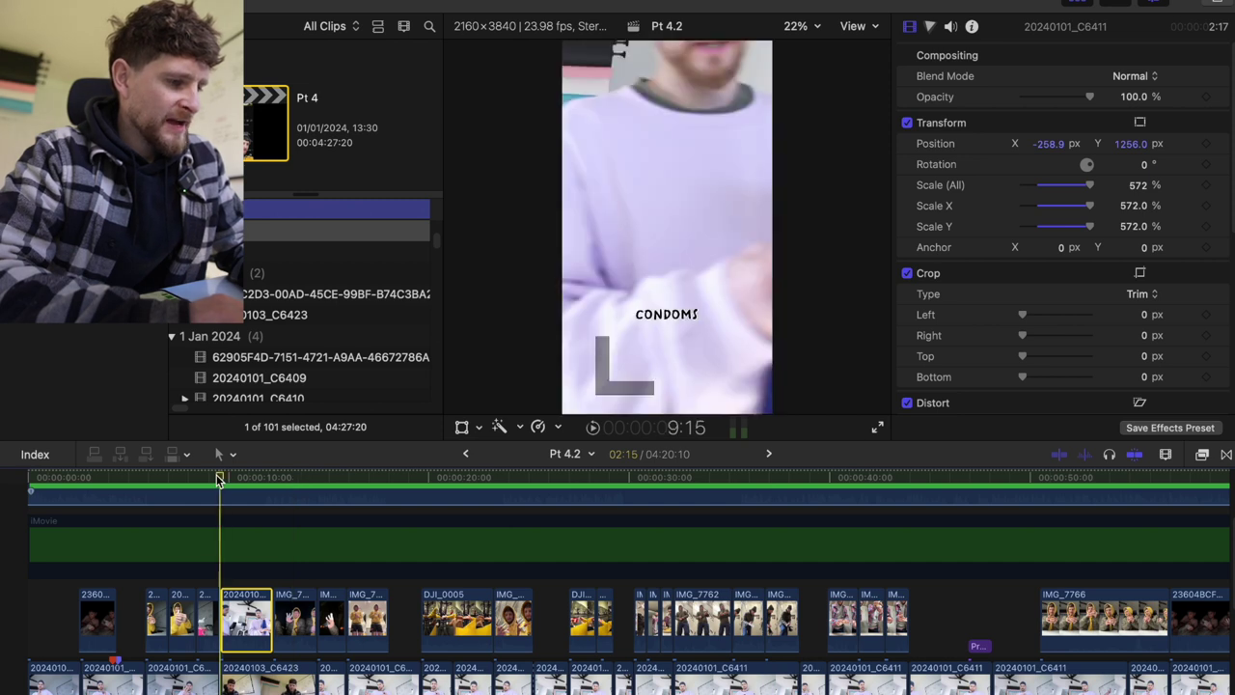
# Switch to Finder and preview IMG_7756.MOV in the Hand in Lotion folder on EXTREME SSD
pyautogui.press('super+Tab')
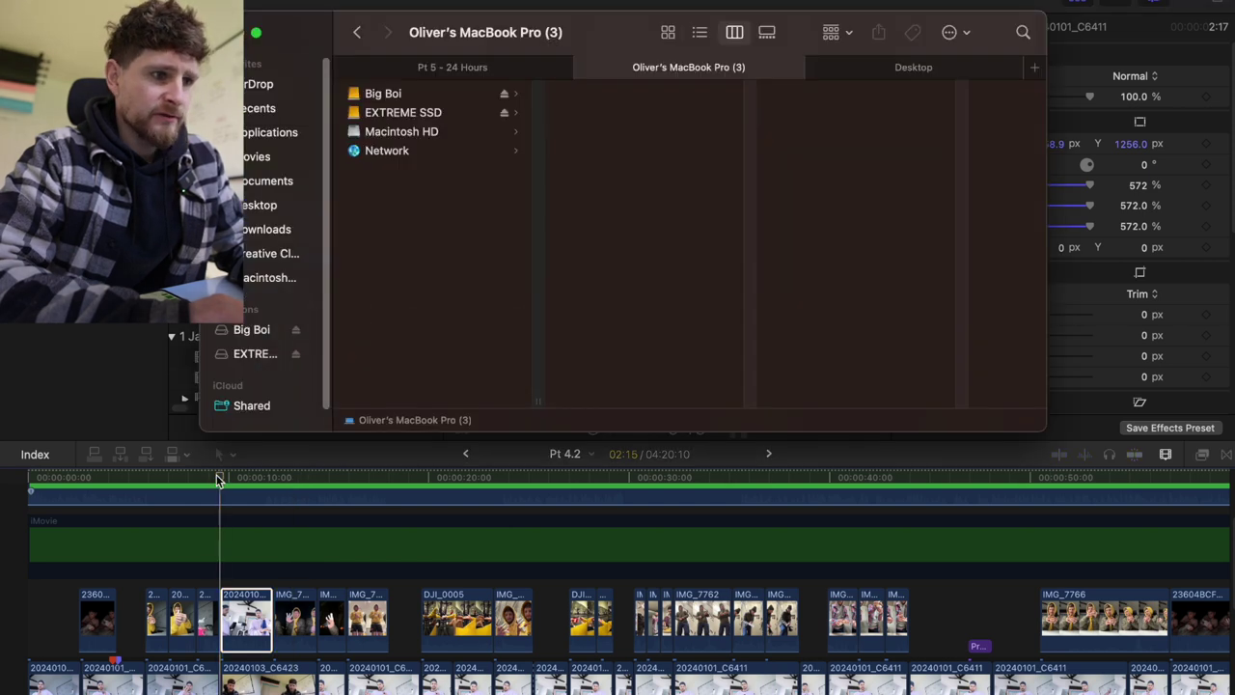
pyautogui.click(437, 68)
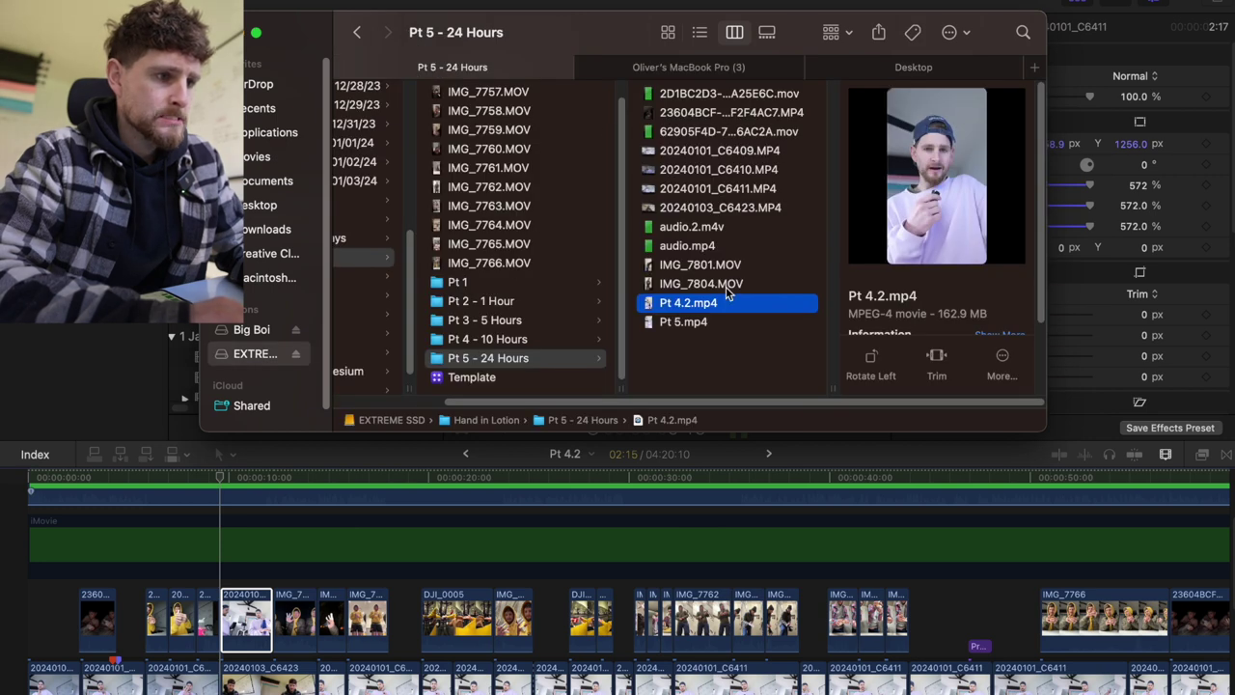
pyautogui.scroll(2, 488, 159)
pyautogui.click(470, 101)
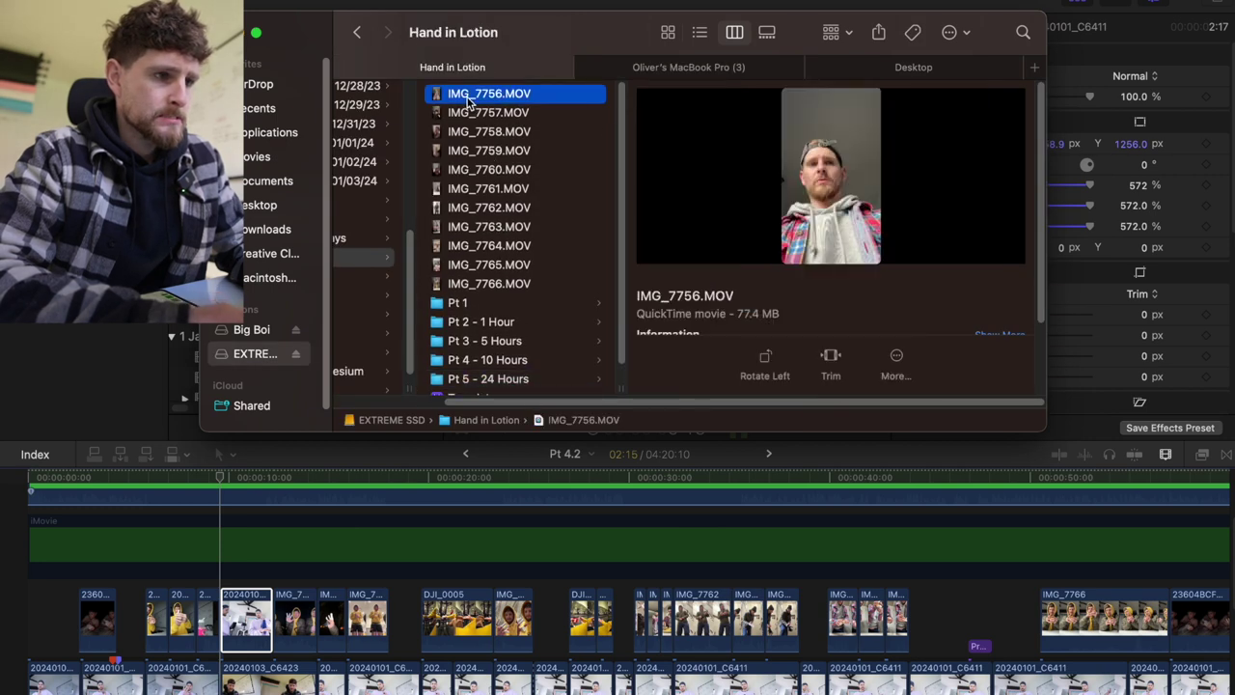